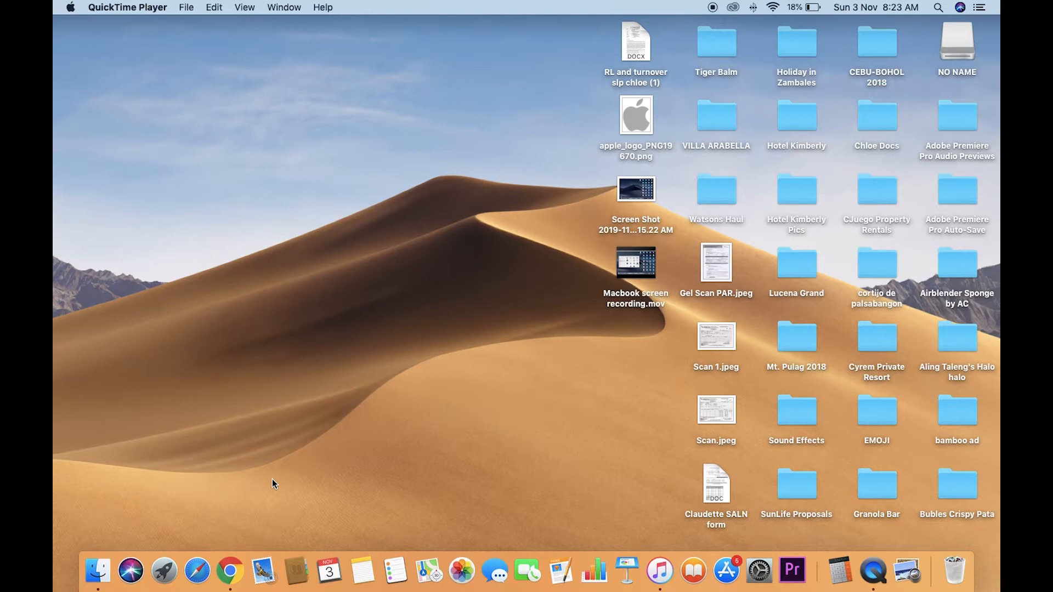
- Switch to Google Chrome and open canva.com
click(234, 574)
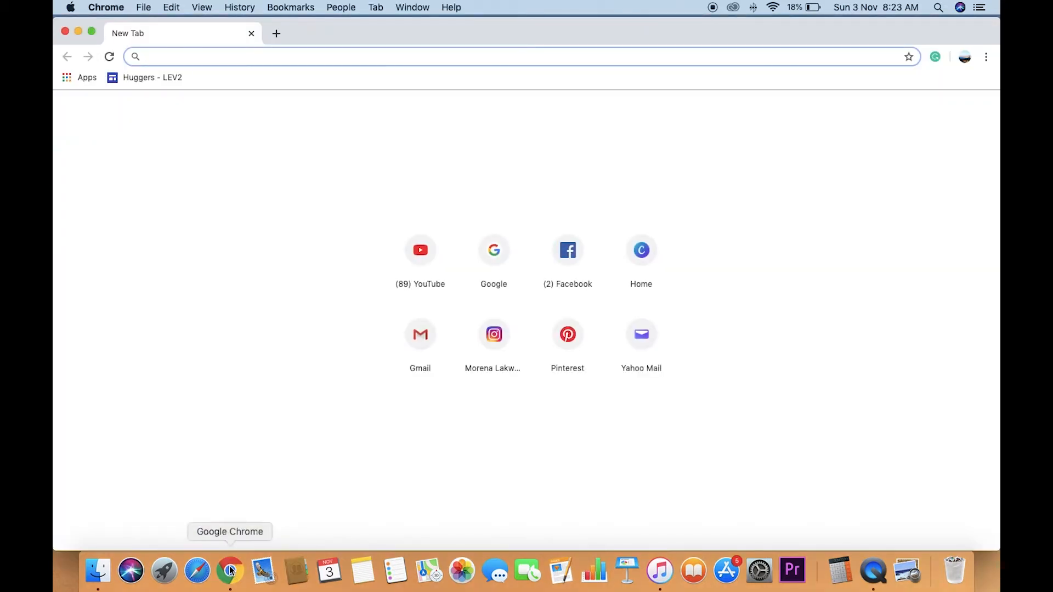
text(can)
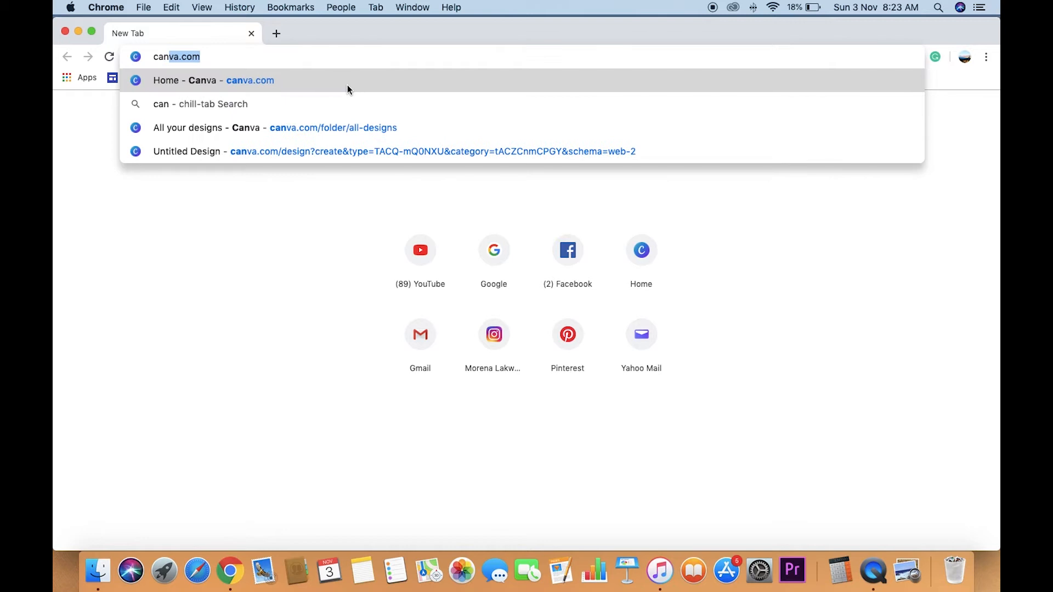
text(va)
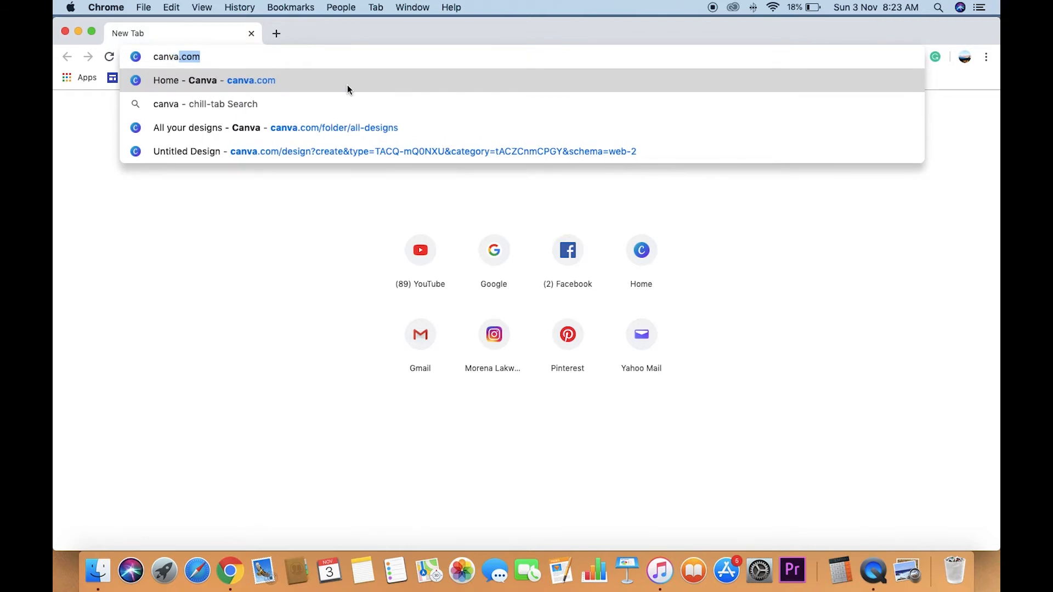
text(.com)
key(Return)
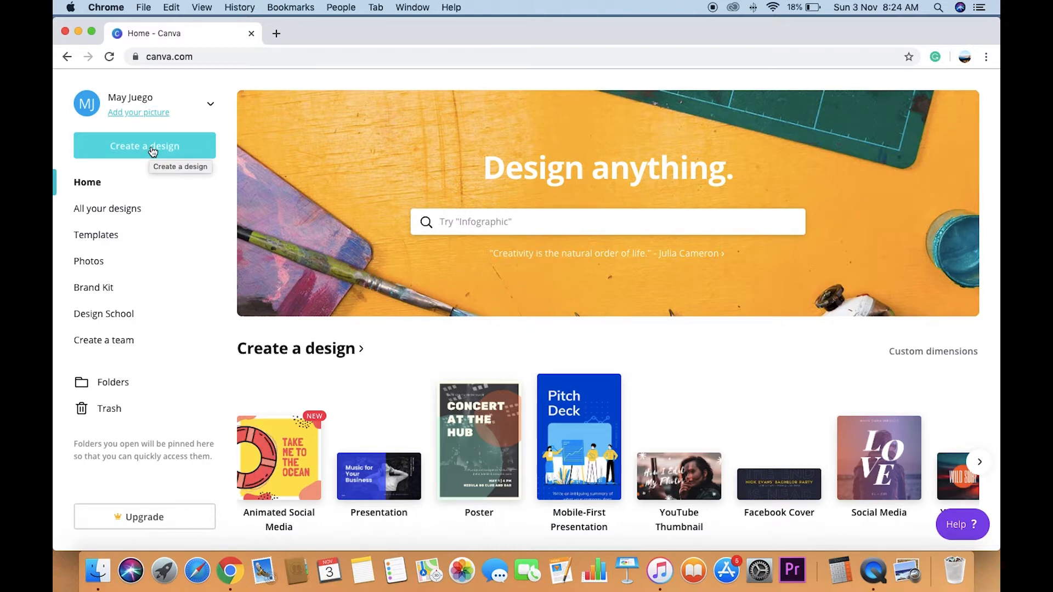
- Look through the design types on the home page and create a new YouTube Thumbnail design
scroll(310, 472, down, 2)
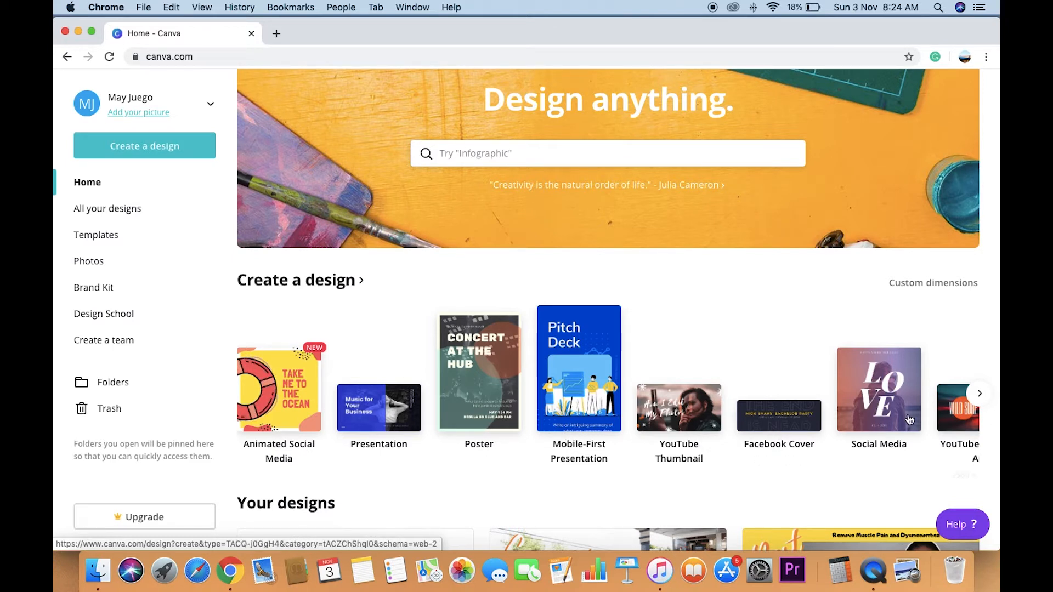
scroll(978, 396, up, 1)
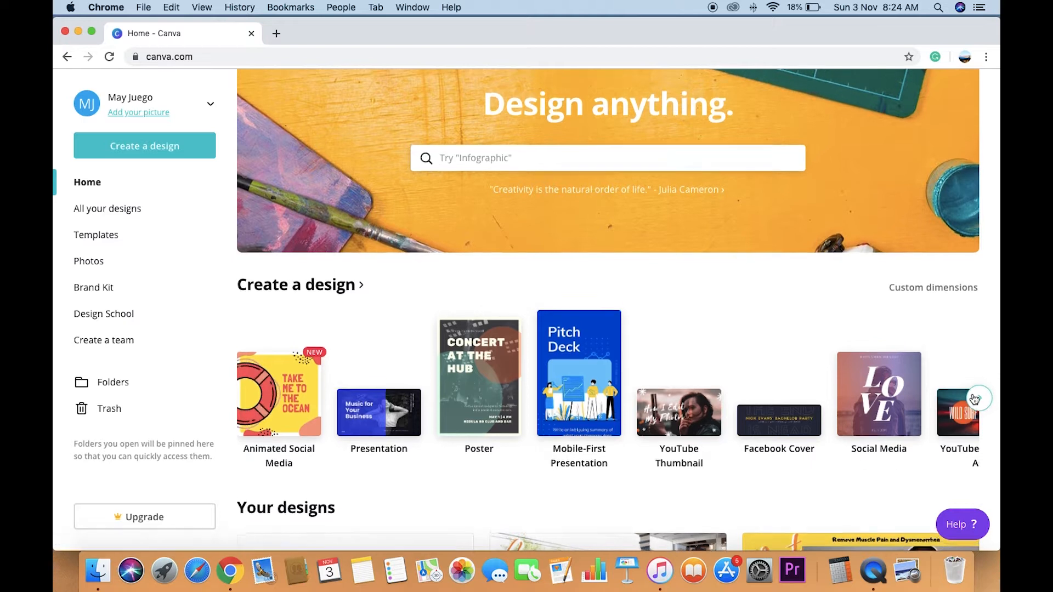
scroll(976, 401, down, 1)
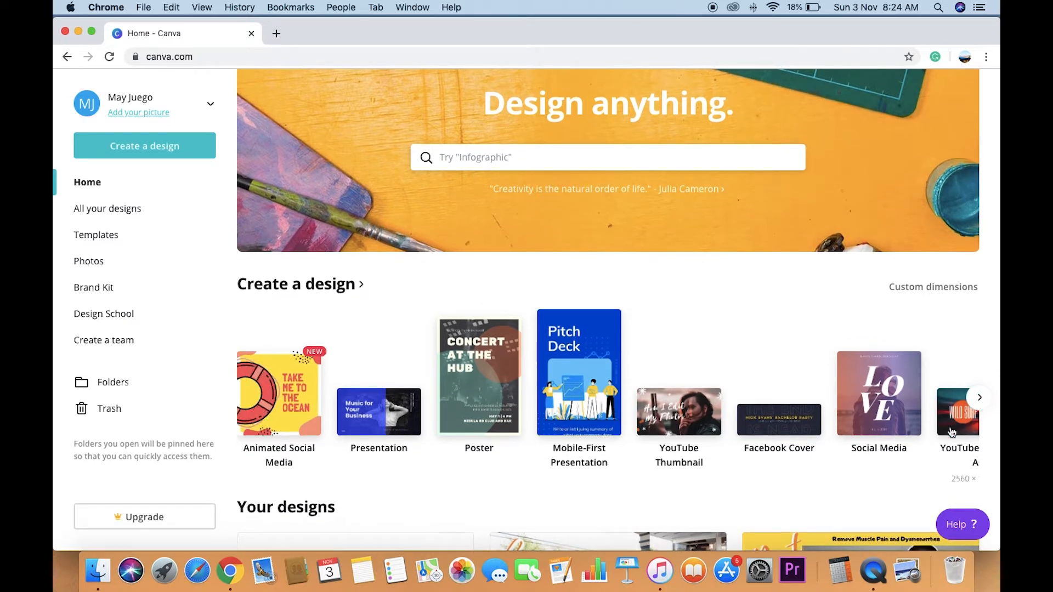
click(981, 399)
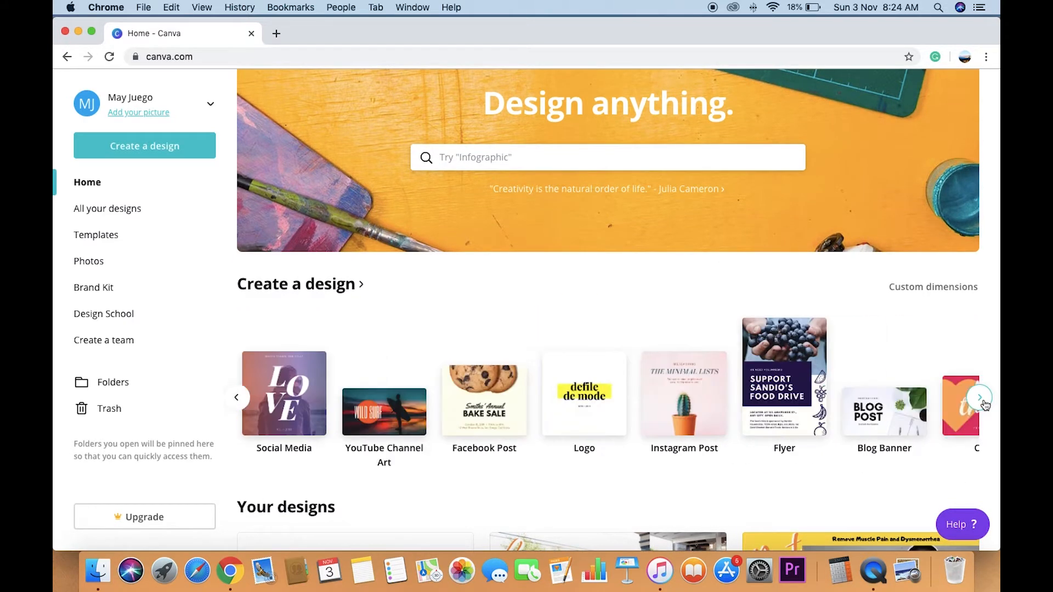
click(237, 398)
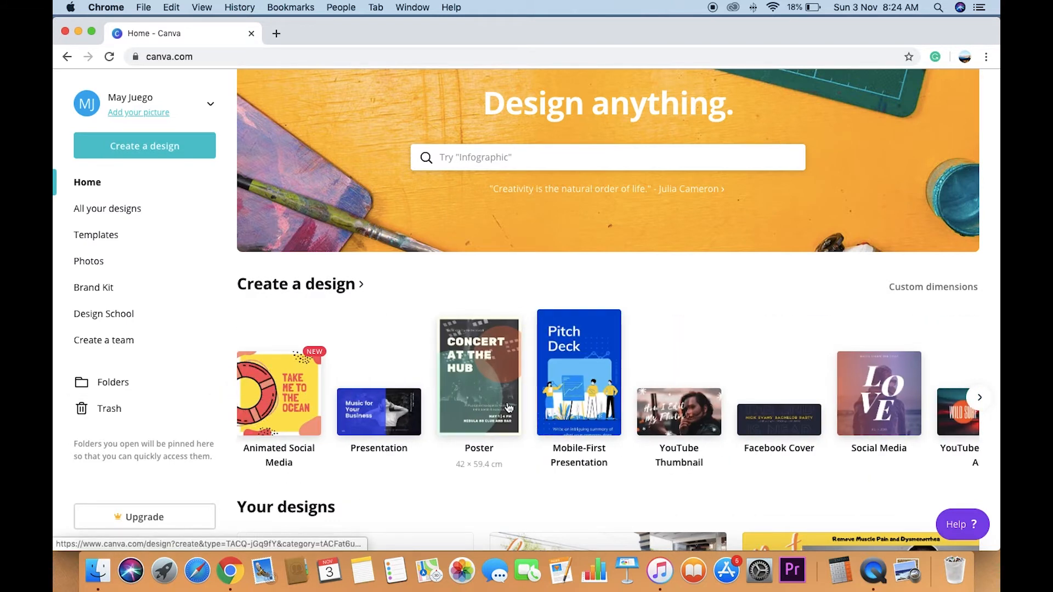
click(672, 423)
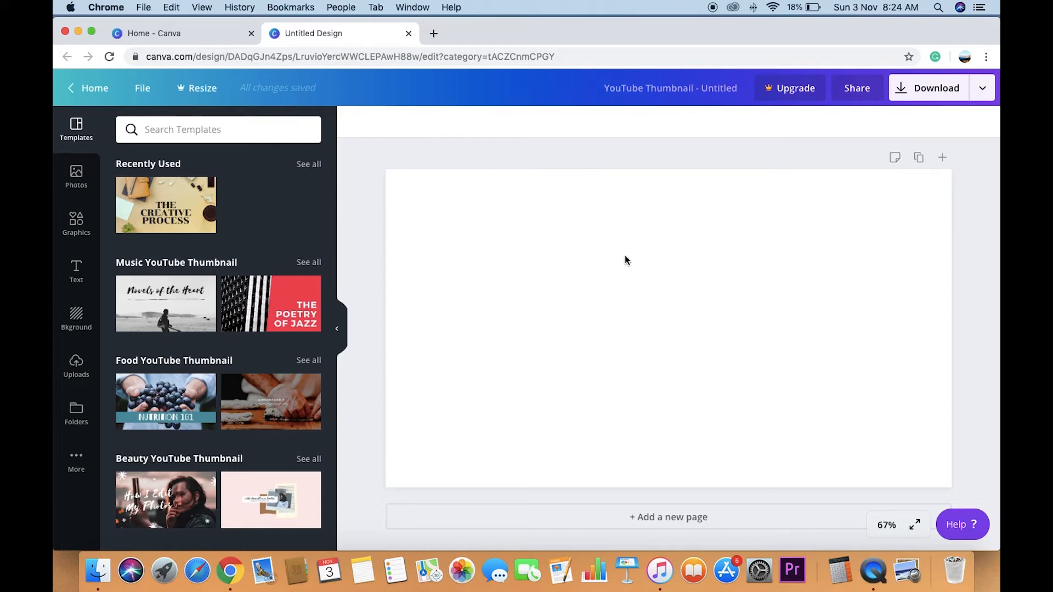
- Upload the image "Screen Shot 2019-11-03 at 8.15.22 AM" from the Desktop folder to the design's uploads
click(76, 367)
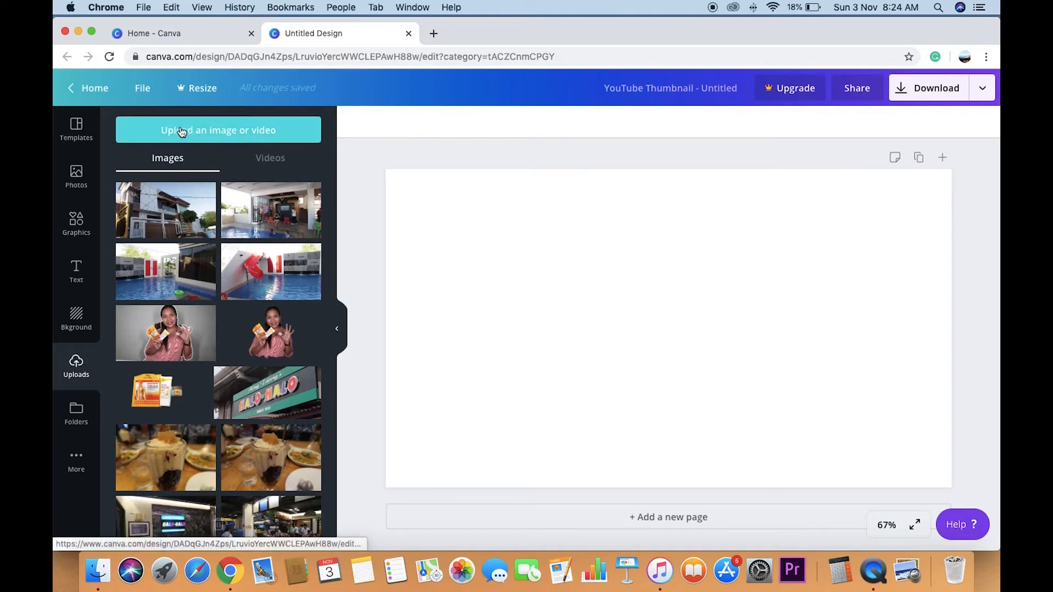
click(212, 135)
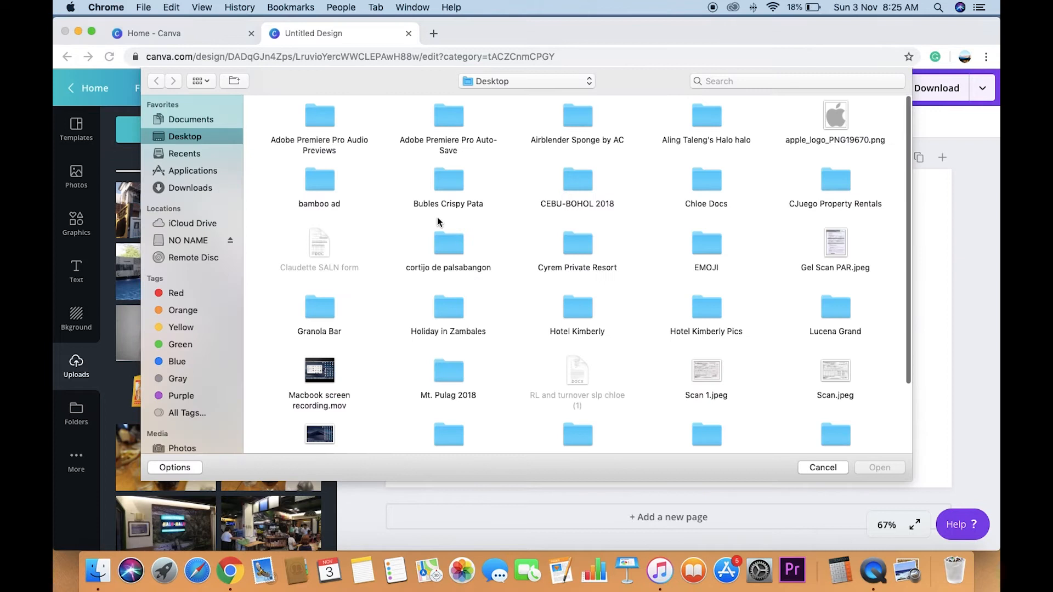
scroll(448, 333, down, 3)
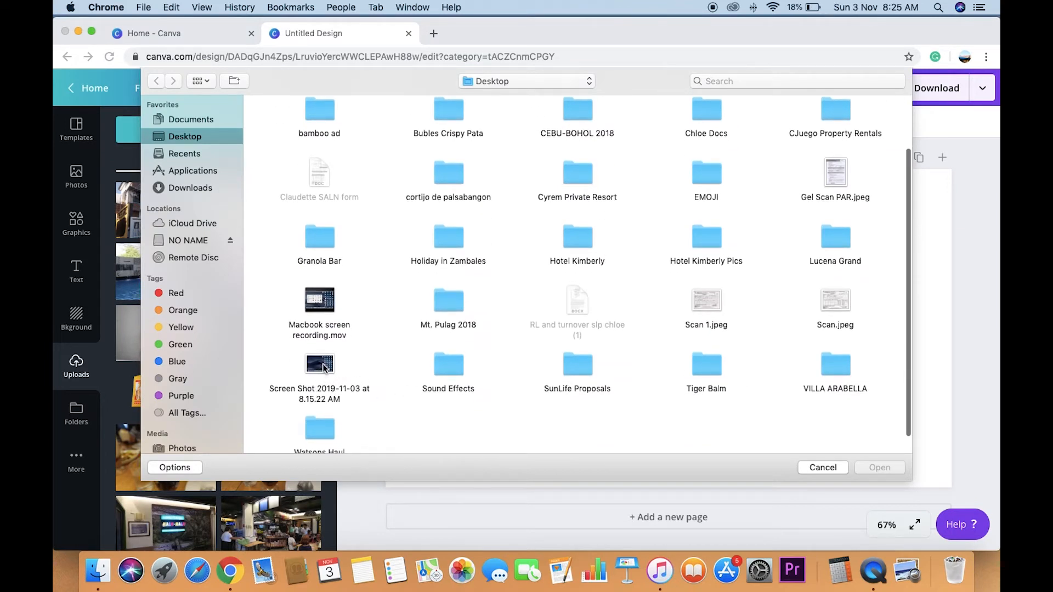
click(324, 371)
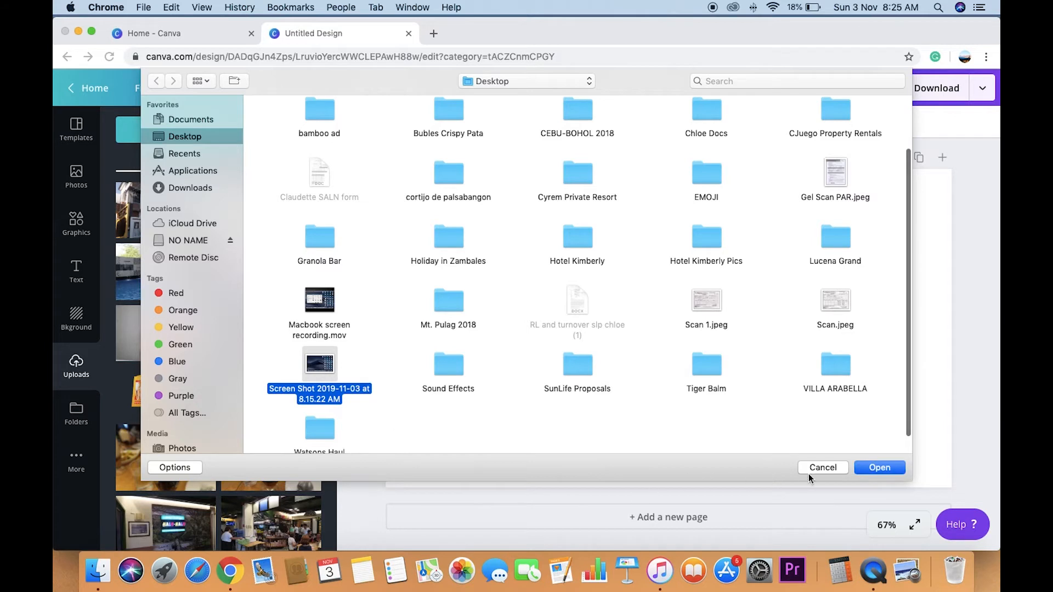
click(871, 474)
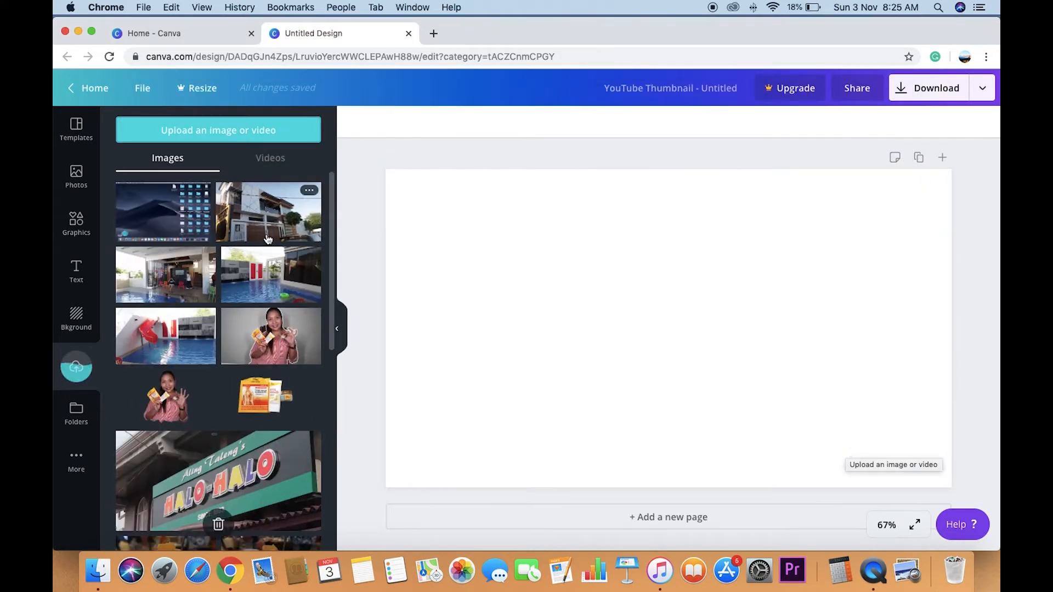
- Upload the image apple_logo_PNG19670.png from the Desktop folder
click(213, 134)
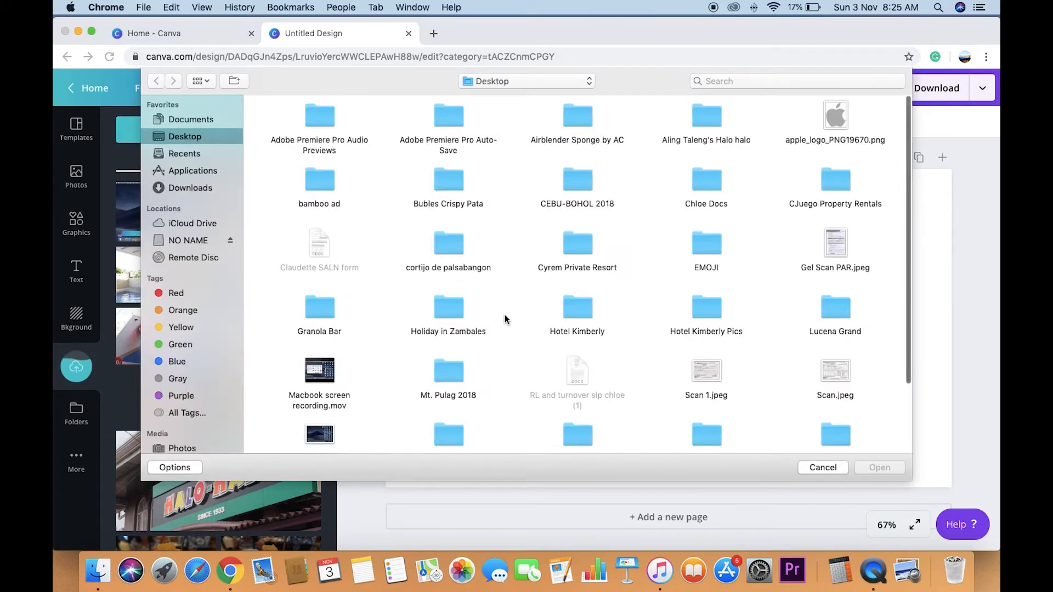
click(835, 122)
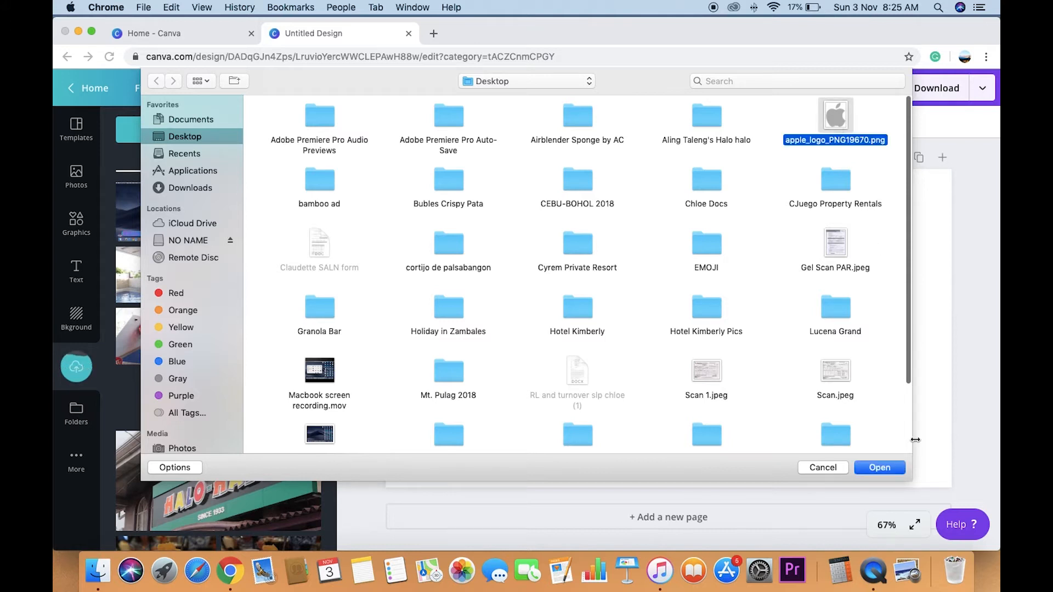
click(878, 467)
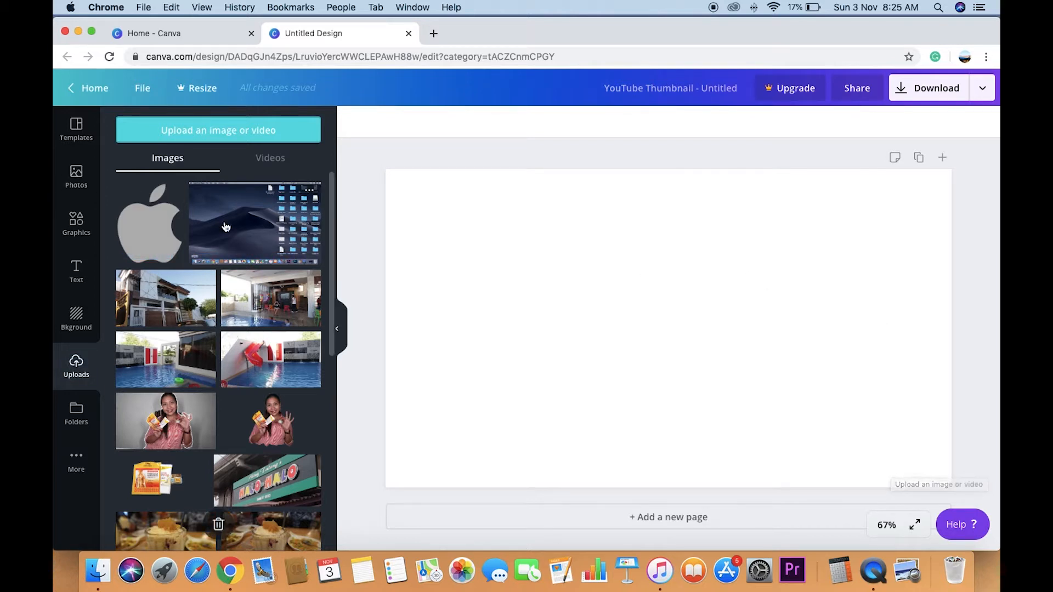
- Place the uploaded desktop screenshot on the page and stretch its side and lower edges to the page borders
drag(236, 225, 521, 258)
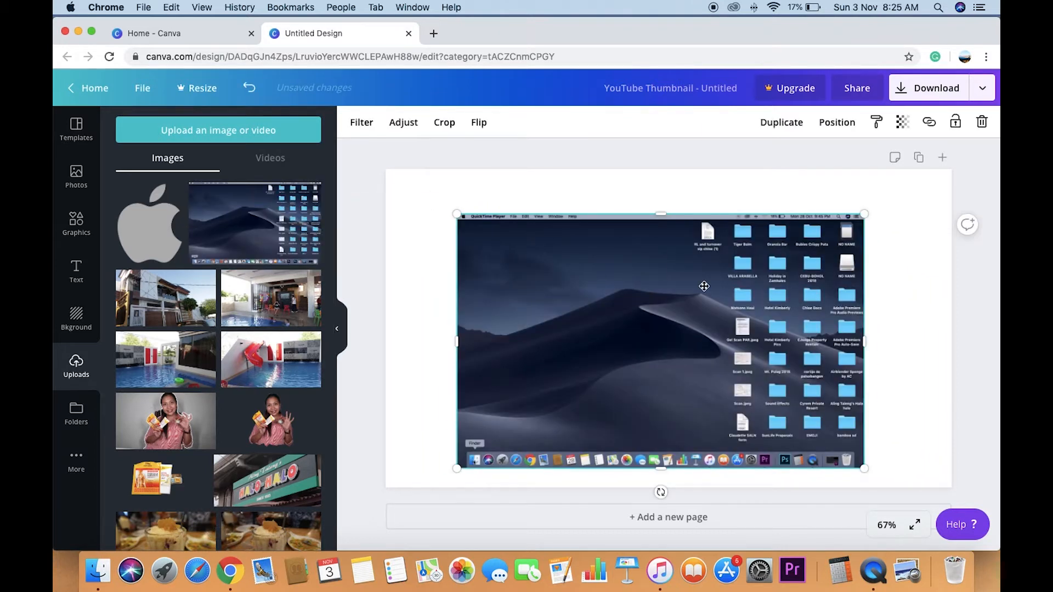
drag(864, 341, 951, 322)
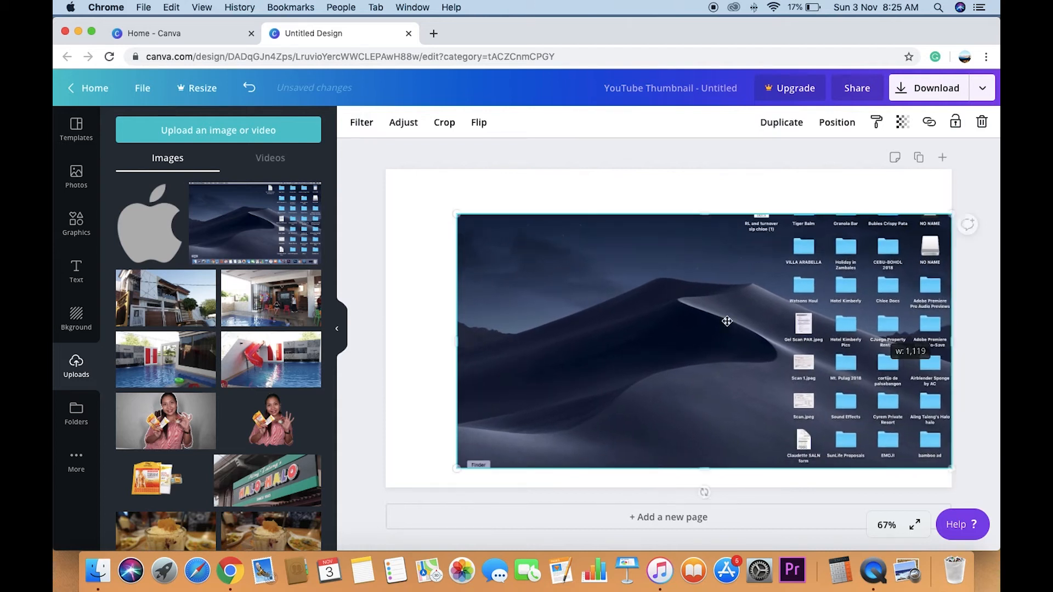
drag(457, 343, 390, 338)
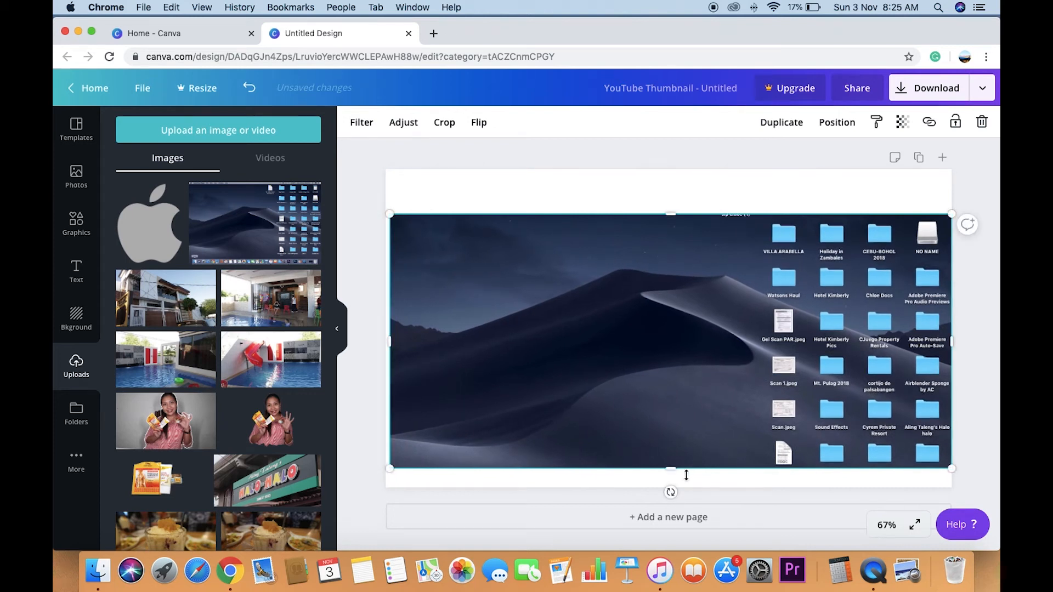
drag(670, 470, 669, 488)
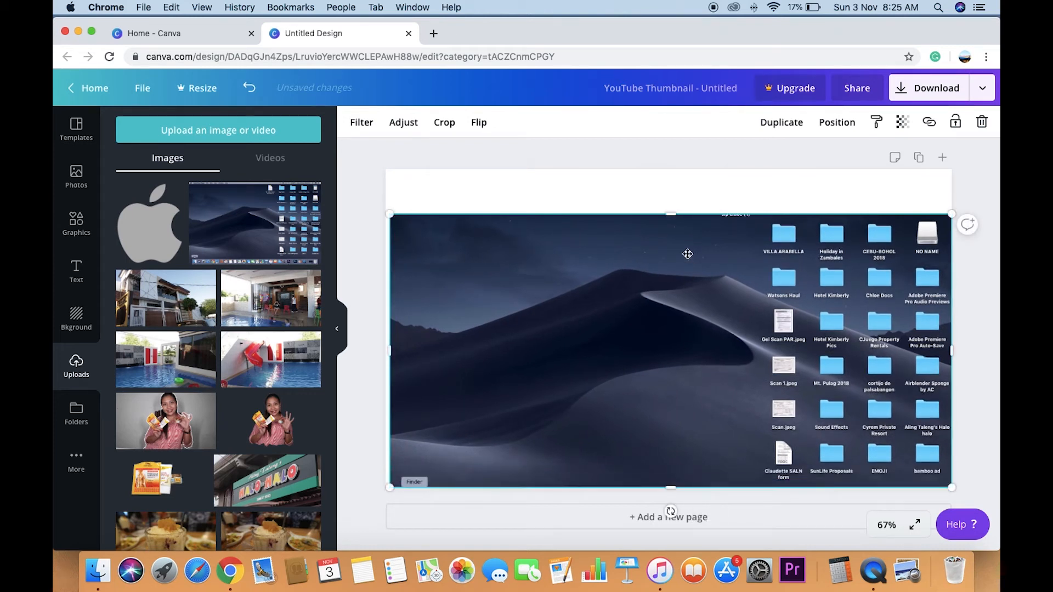
- Extend the screenshot's upper edge to the top of the page and readjust its position and remaining edges to the page borders
drag(668, 217, 669, 169)
drag(678, 217, 676, 241)
drag(668, 191, 674, 169)
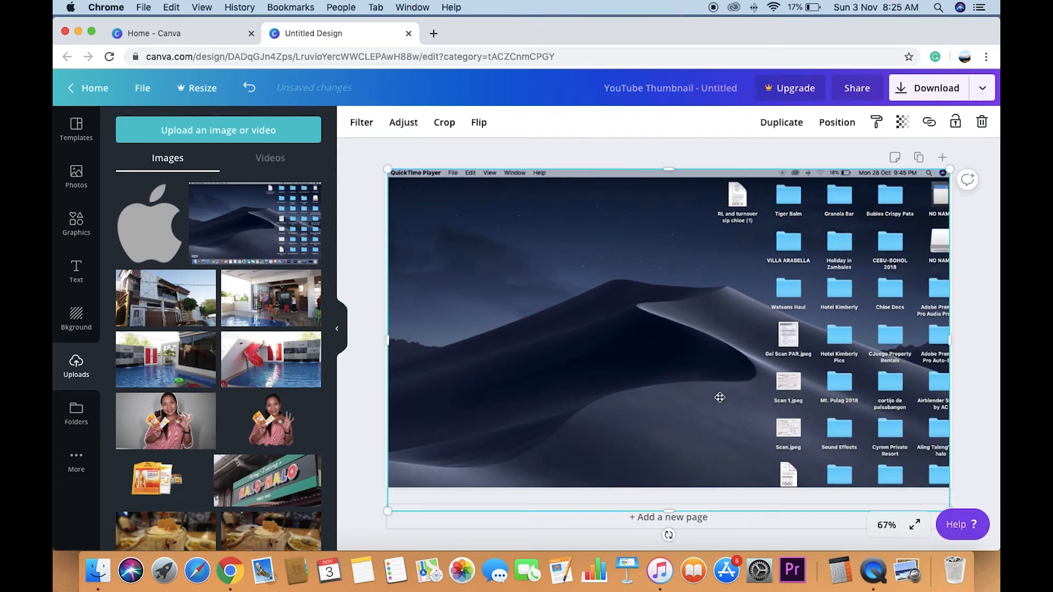
drag(671, 506, 672, 486)
drag(949, 331, 919, 336)
drag(772, 316, 804, 323)
drag(415, 334, 385, 332)
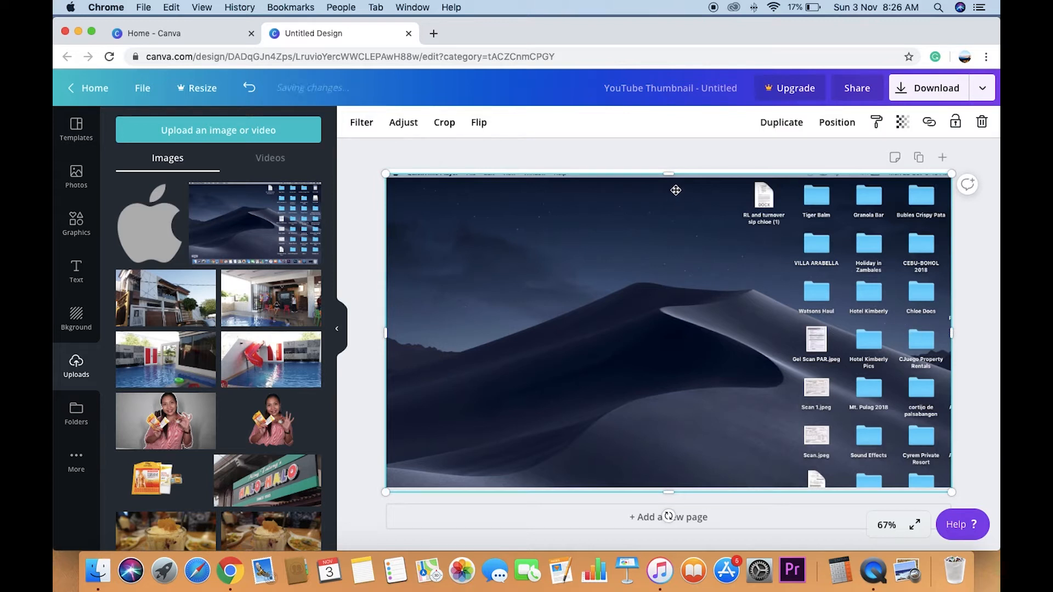
mouse_move(668, 173)
mouse_down()
mouse_move(665, 183)
mouse_move(669, 169)
mouse_up()
- Reduce the screenshot and stretch it out again so it covers the whole page with its menu bar and all icon columns showing
drag(672, 490, 669, 456)
drag(949, 455, 905, 433)
drag(647, 434, 651, 486)
mouse_move(648, 397)
mouse_down()
mouse_move(660, 402)
mouse_move(651, 404)
mouse_up()
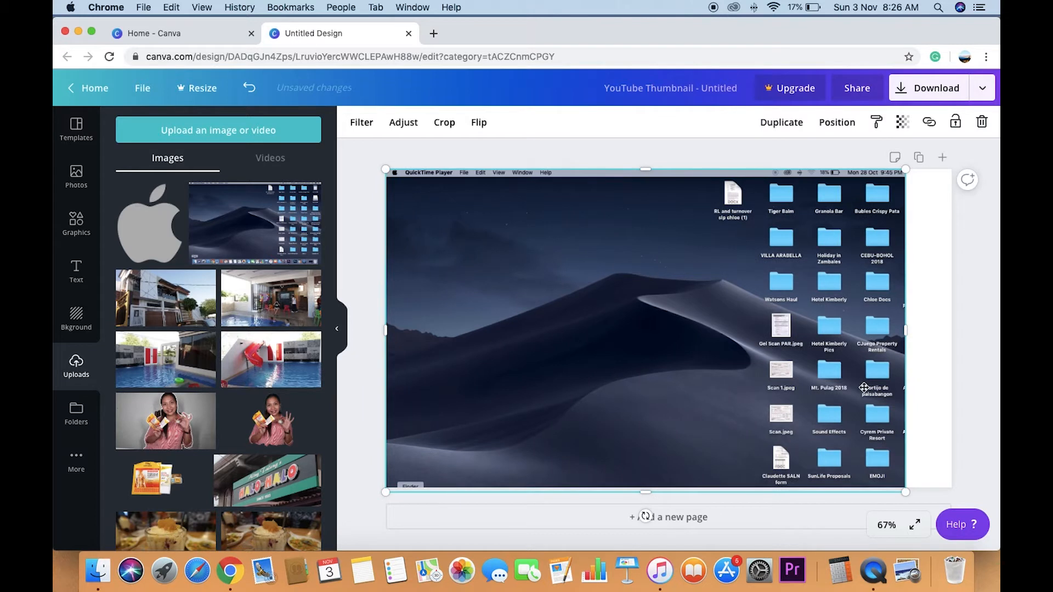
drag(912, 330, 954, 331)
drag(660, 298, 661, 297)
drag(668, 174, 670, 169)
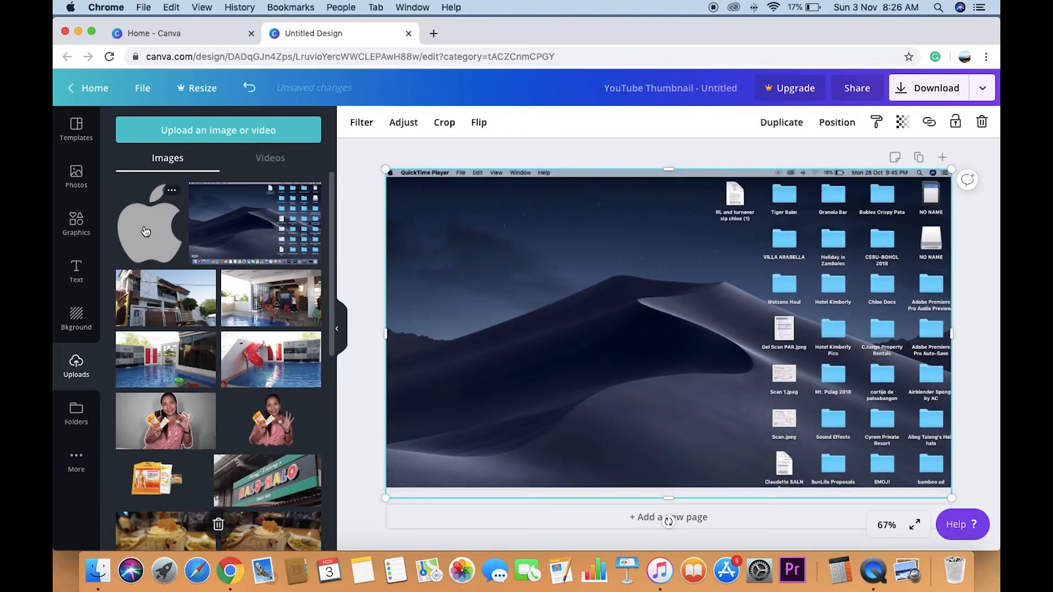
- Add the Apple logo to the page, scale it to about two thirds of its size and move it to the lower-left corner
click(145, 231)
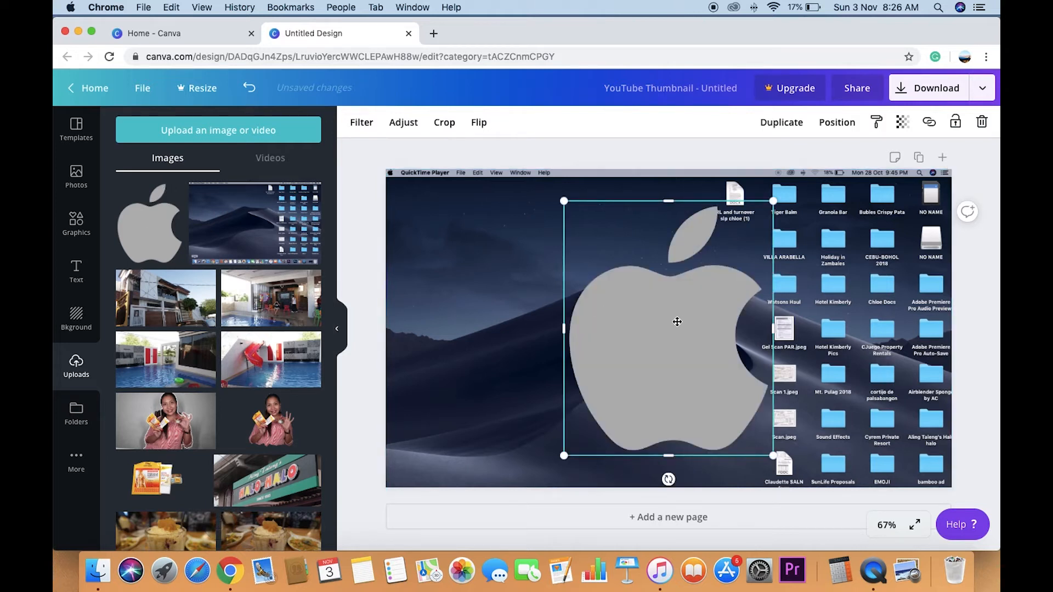
click(837, 123)
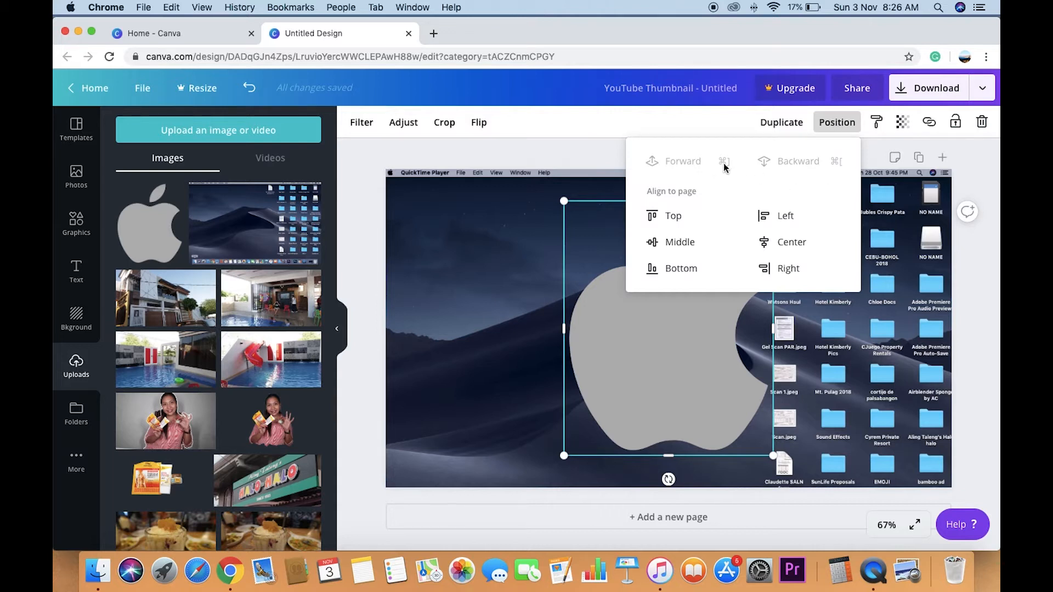
click(656, 120)
drag(773, 202, 680, 279)
drag(657, 327, 488, 356)
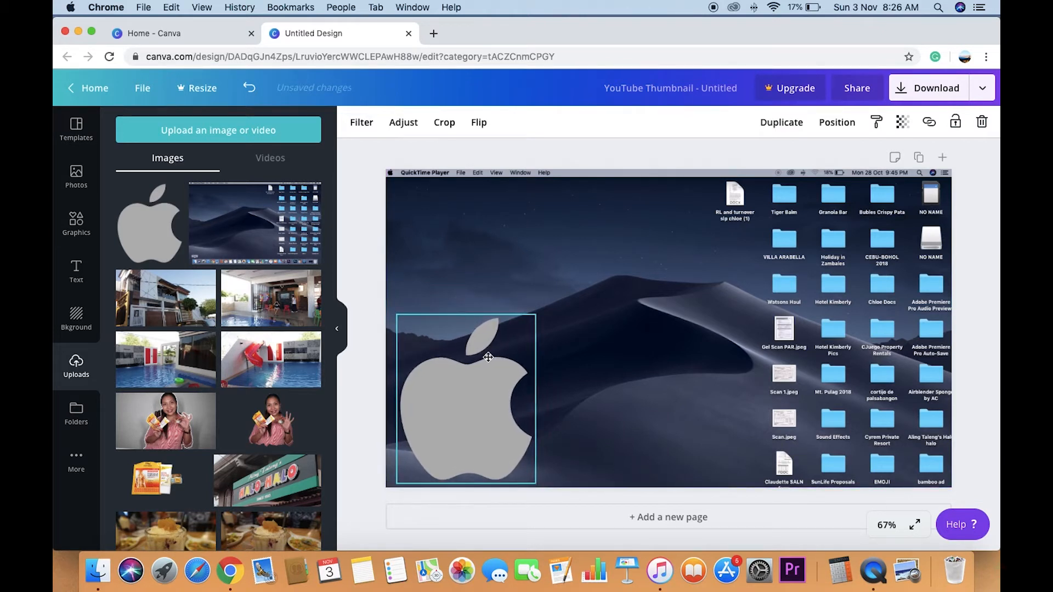
click(636, 341)
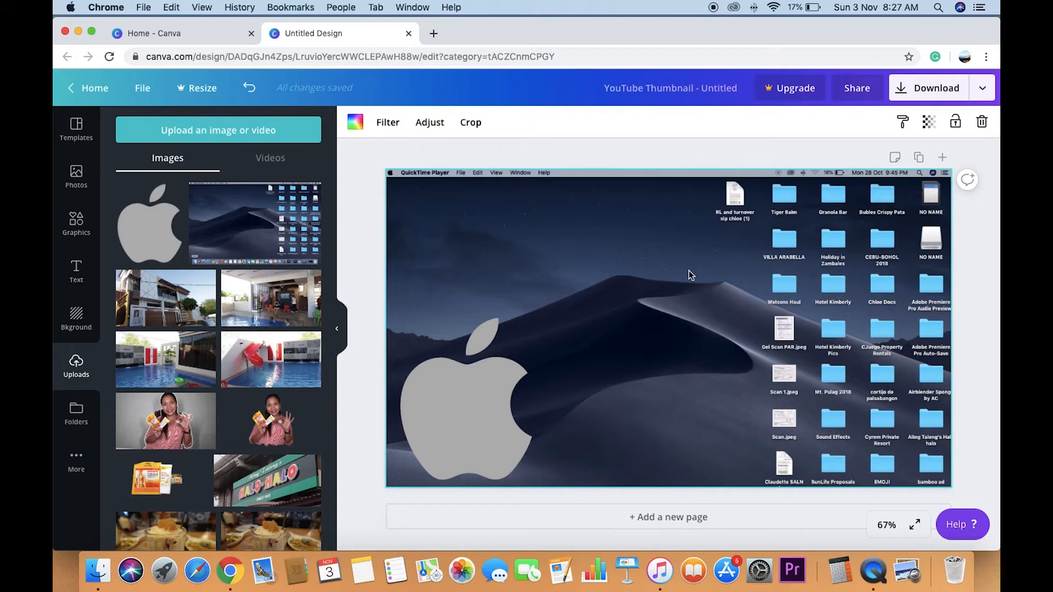
- Add a heading text box to the page and enlarge it to a font size of about 56.8
click(76, 272)
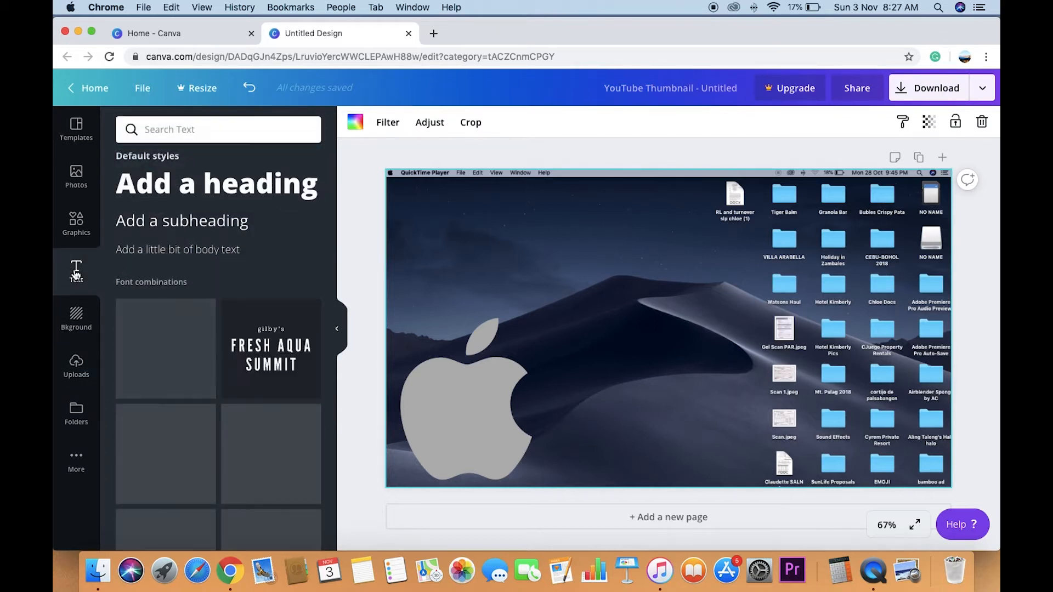
click(214, 187)
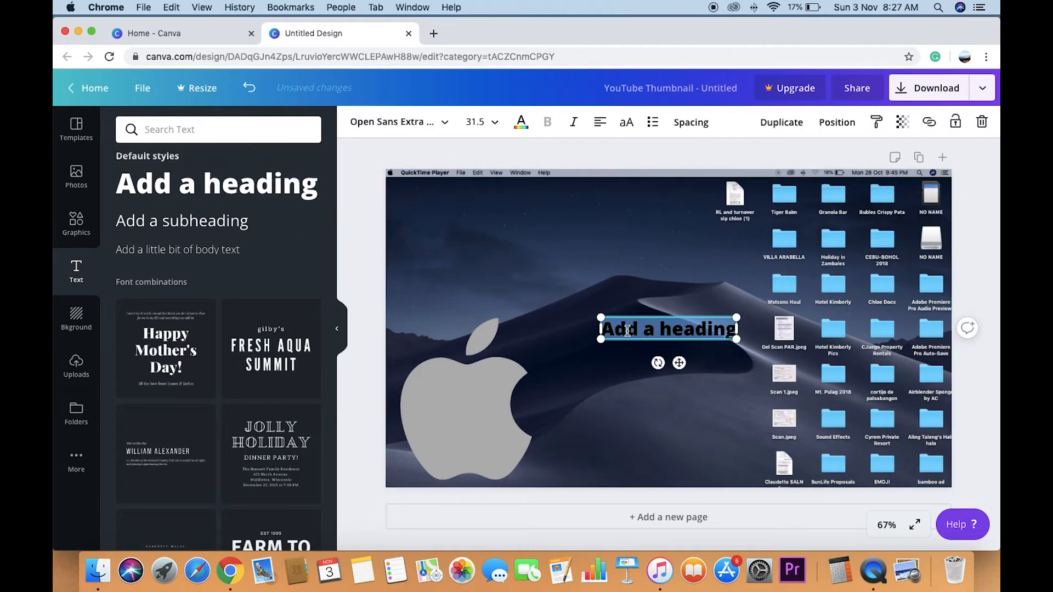
drag(738, 340, 610, 339)
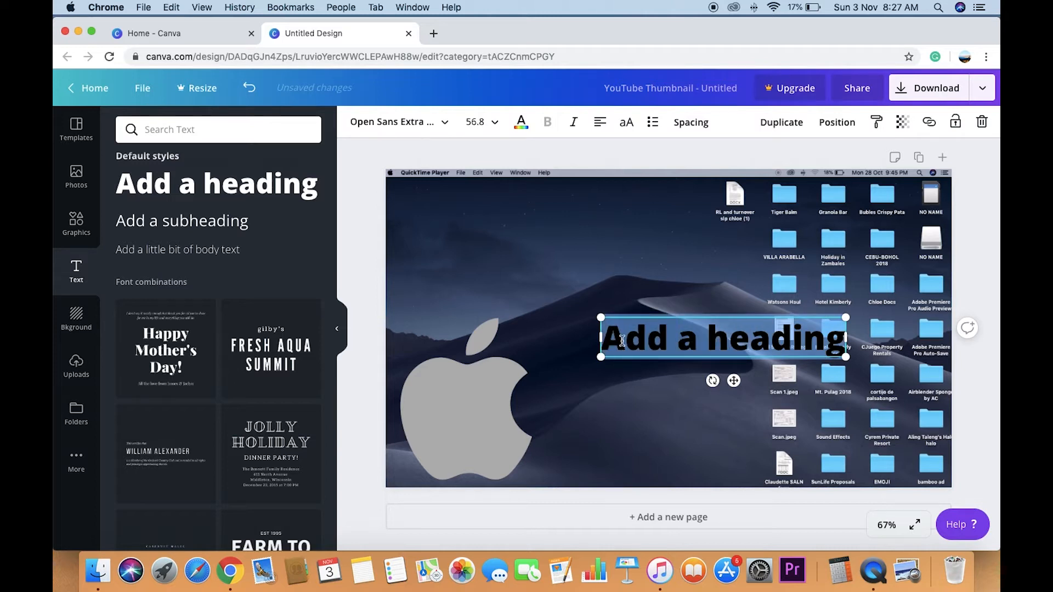
- Clear the placeholder text from the heading box and set its text colour to white
text(FAs)
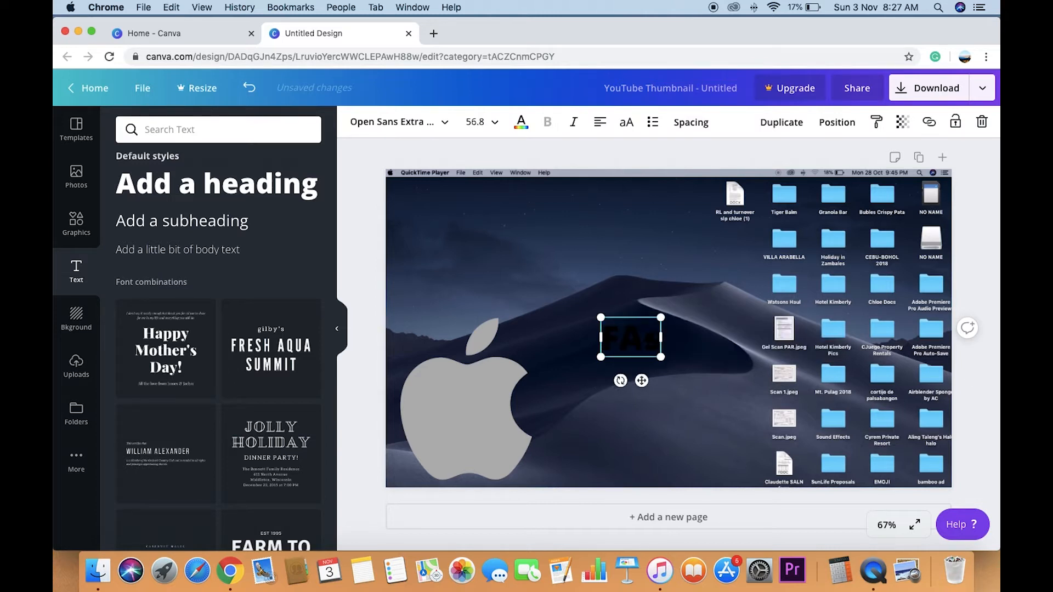
key(BackSpace)
text(T)
key(BackSpace)
key(BackSpace)
key(BackSpace)
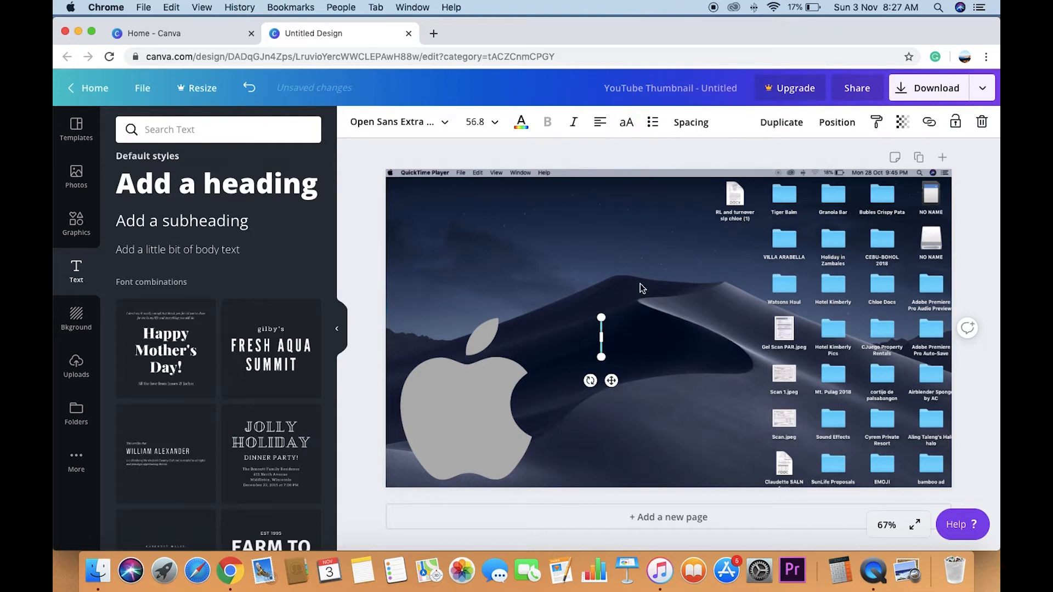
click(523, 131)
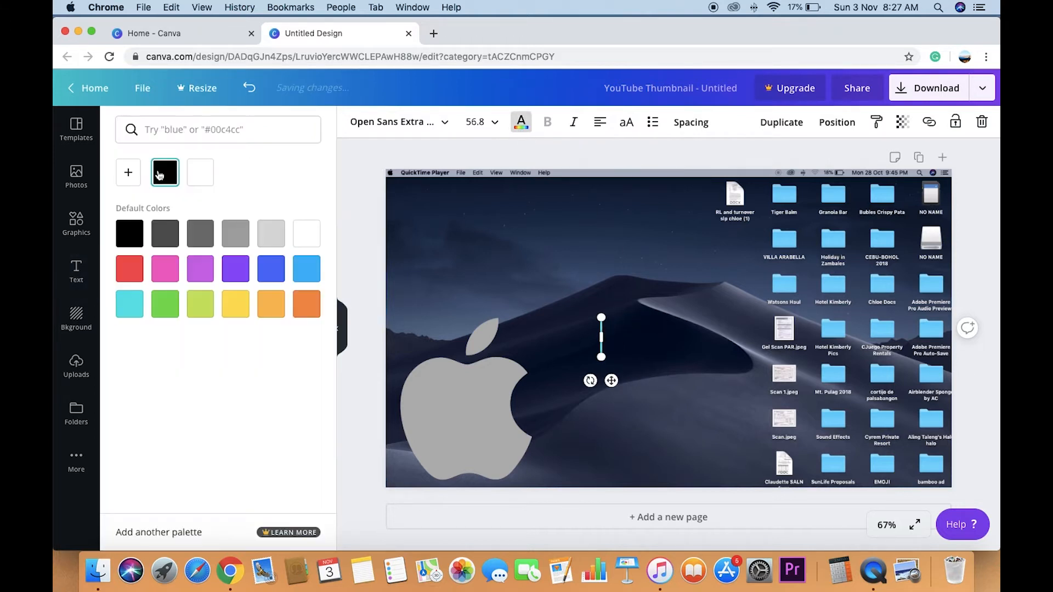
click(199, 173)
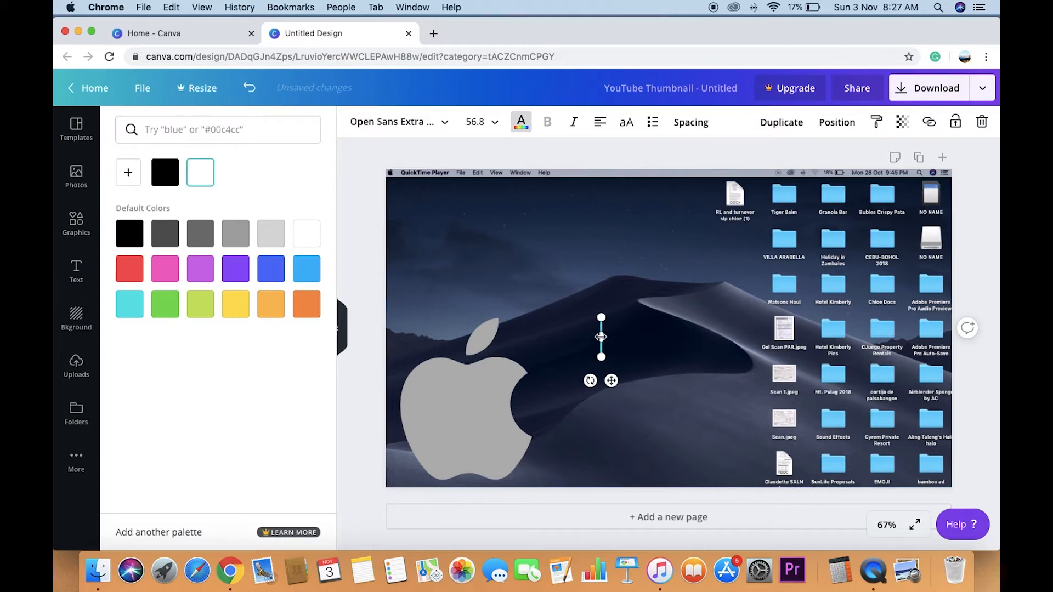
- Widen the empty heading box and enter "How to Screen Recording" as the title
drag(604, 336, 634, 338)
text(j)
key(BackSpace)
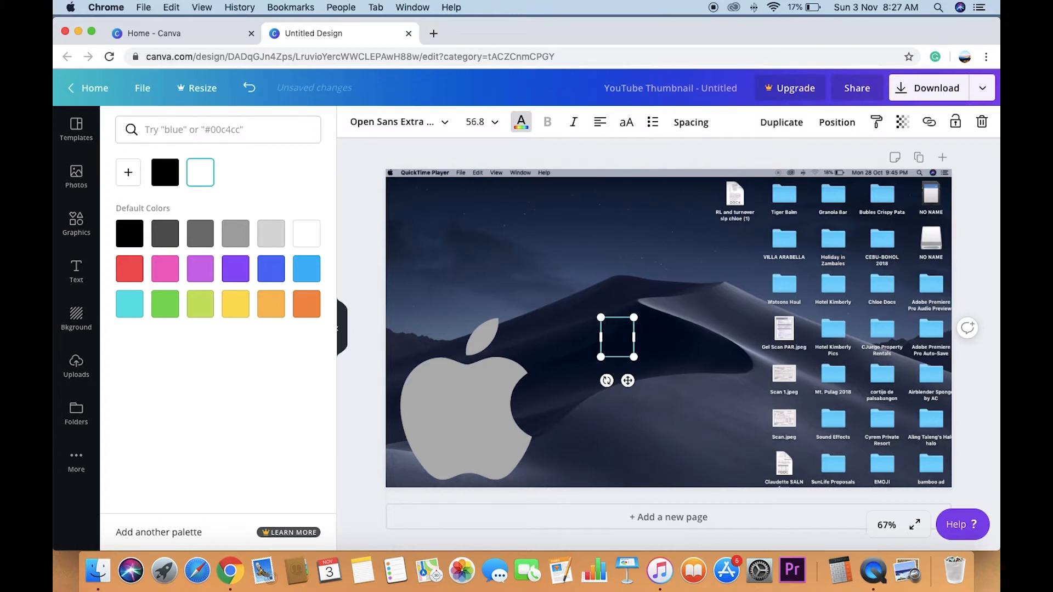
text(How)
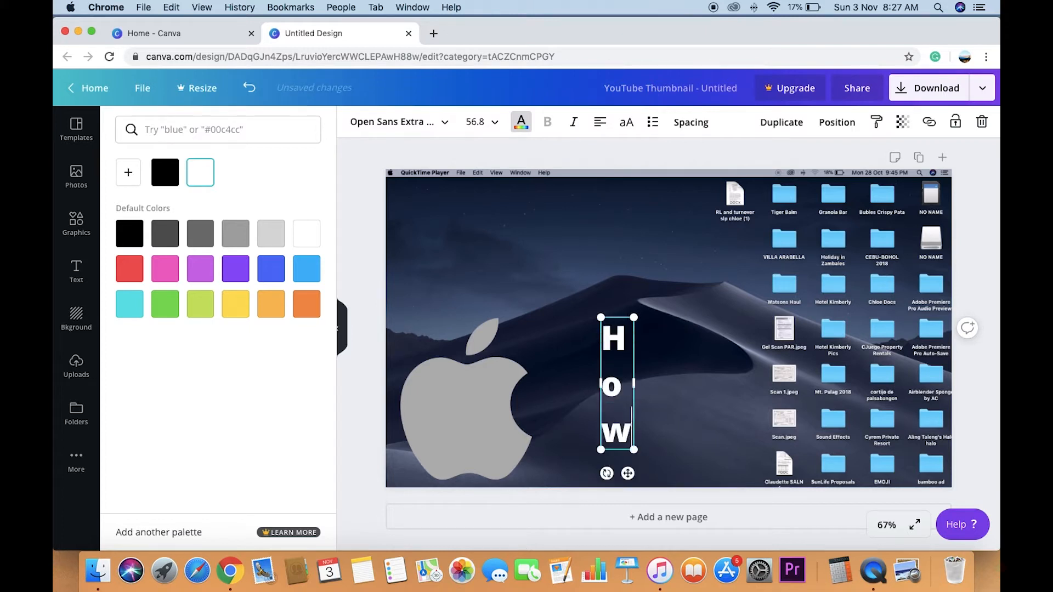
drag(634, 383, 834, 338)
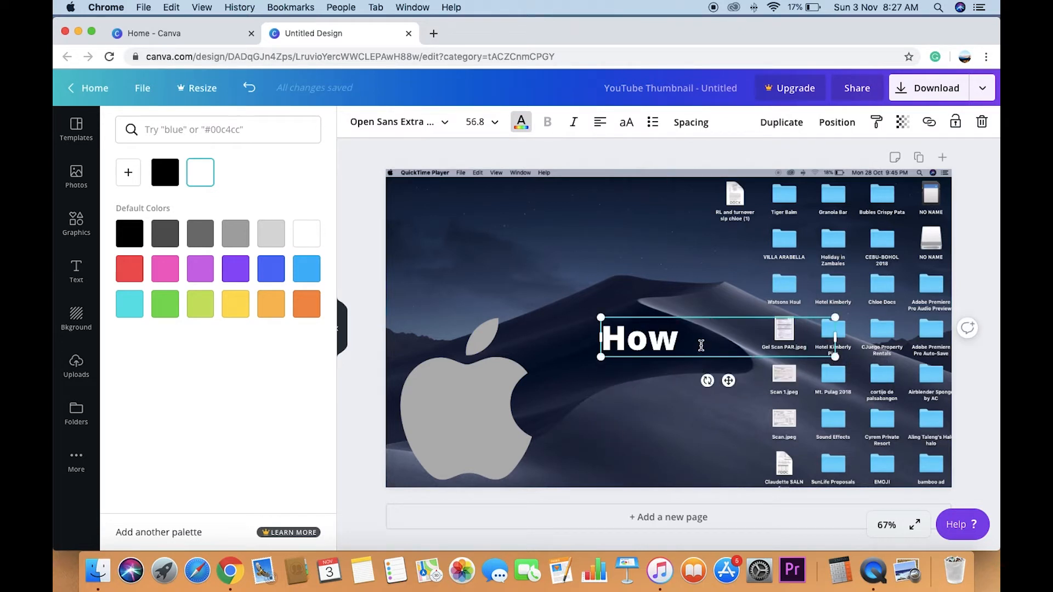
text(to)
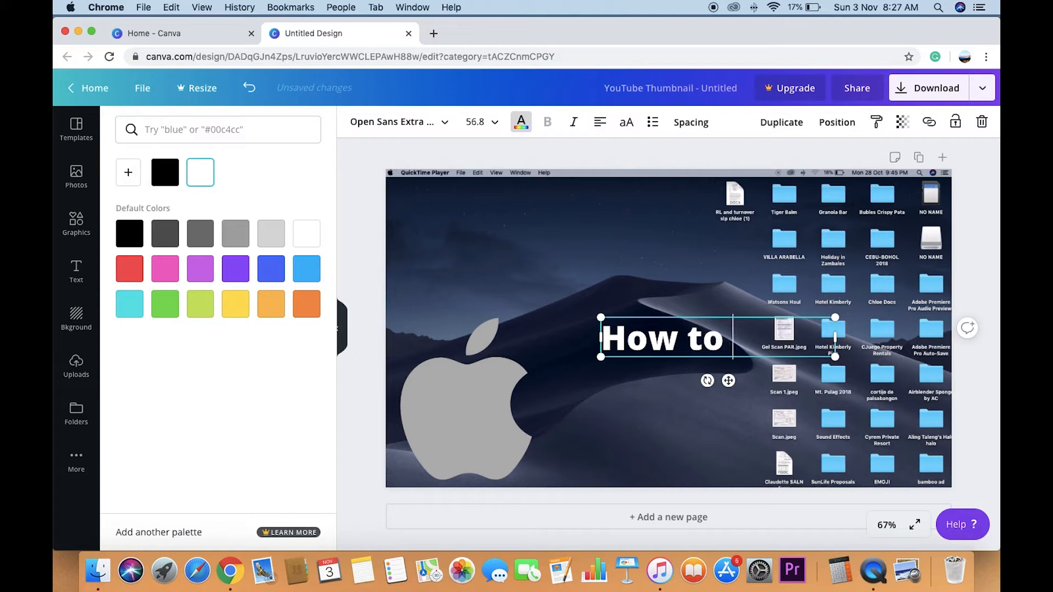
text( Scree)
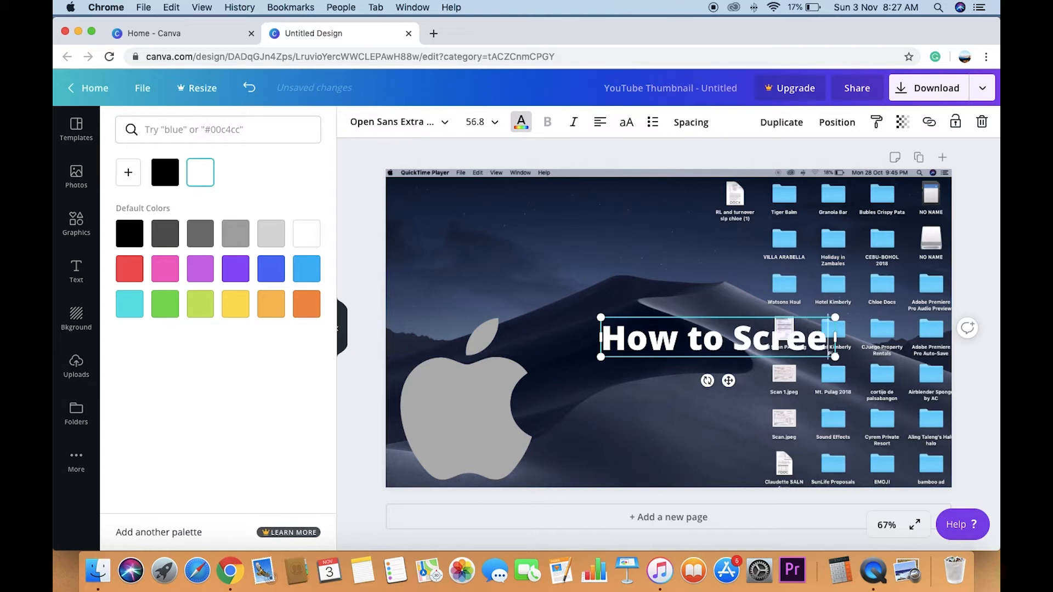
text(n Rec)
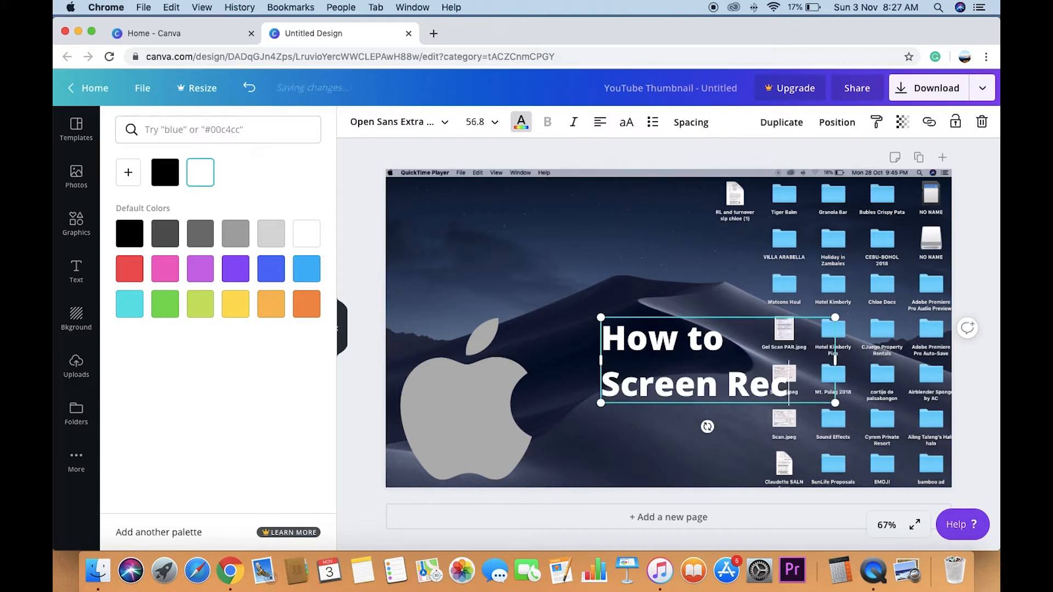
text(ording)
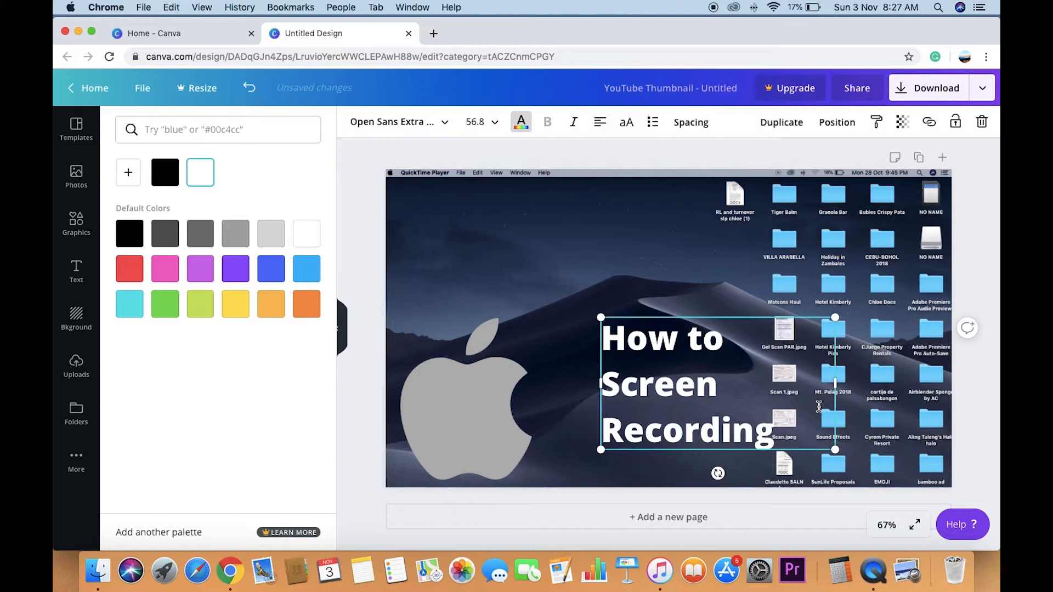
- Continue the title with "in Macbook device" and move the text box up and left so all lines fit on the page
text(in)
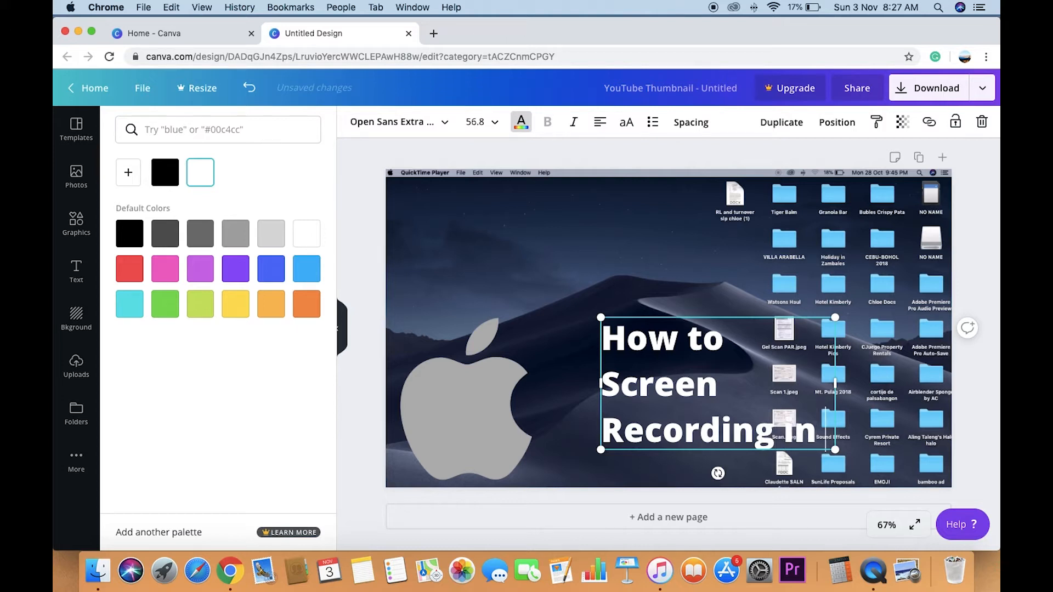
text( MacBo)
key(BackSpace)
key(BackSpace)
text(book)
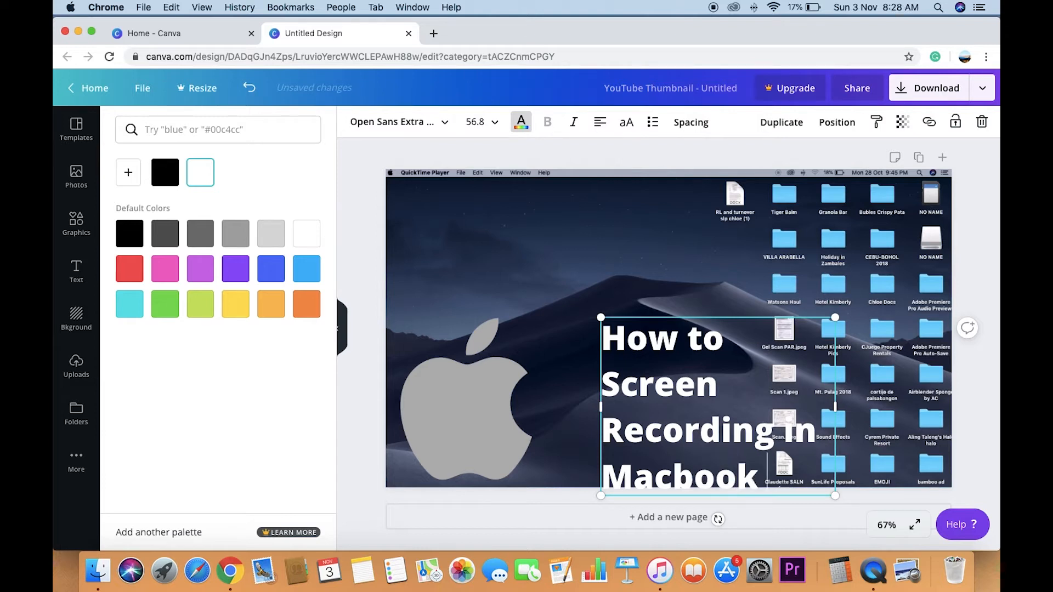
text( devic)
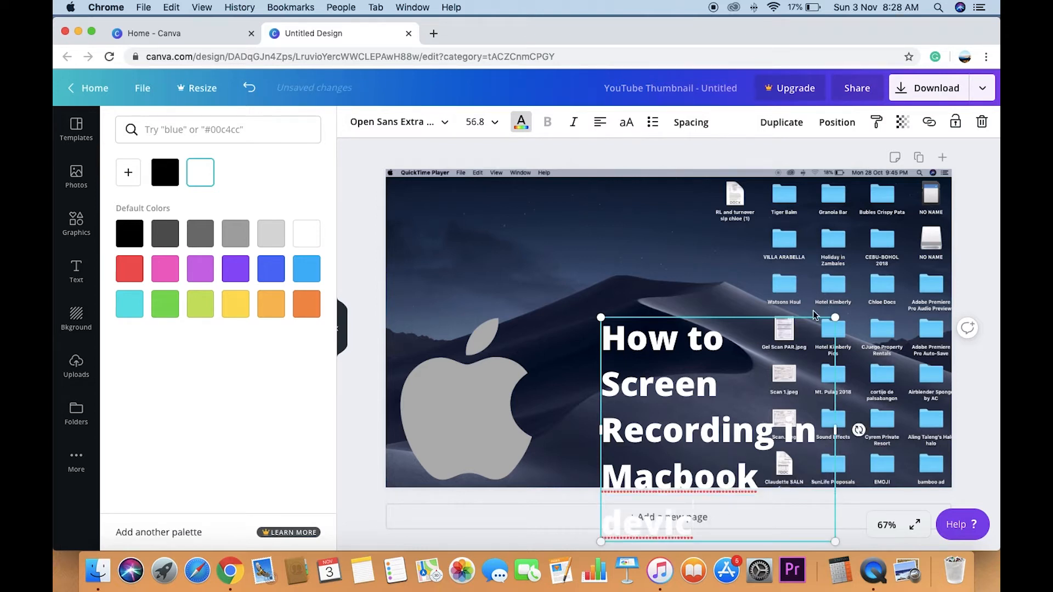
drag(802, 315, 723, 221)
click(636, 427)
text(e)
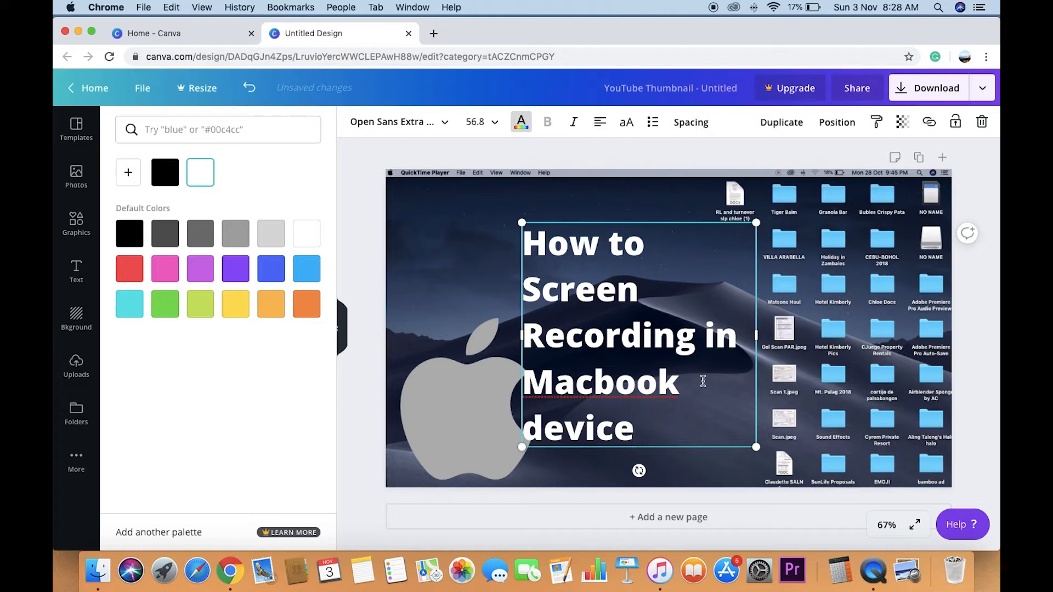
- Widen the title box across the page so the text runs on two lines, and scale it to a font size of about 57.9
drag(752, 345, 889, 339)
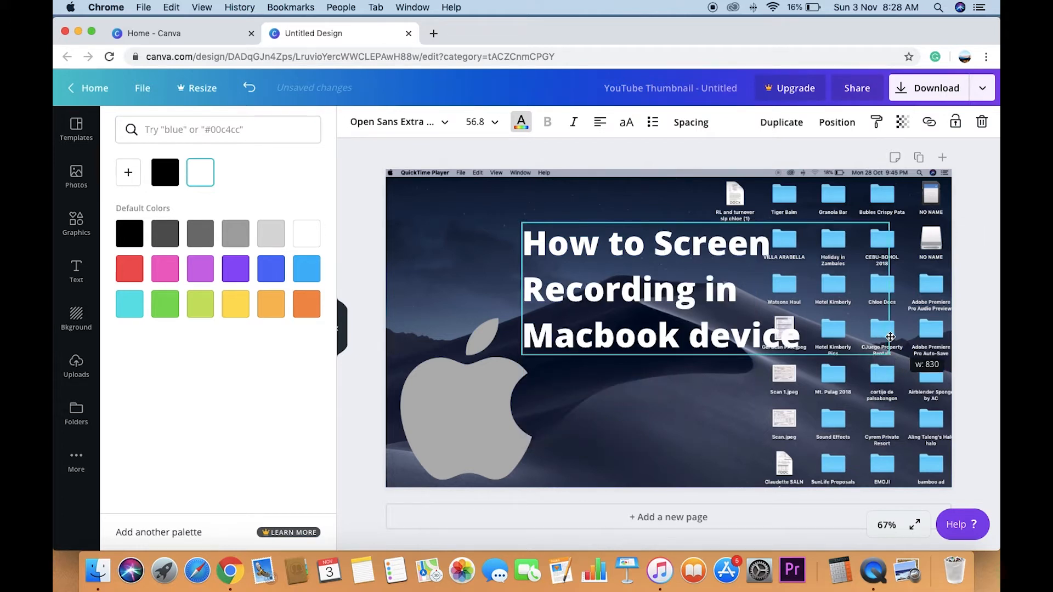
drag(527, 305, 406, 299)
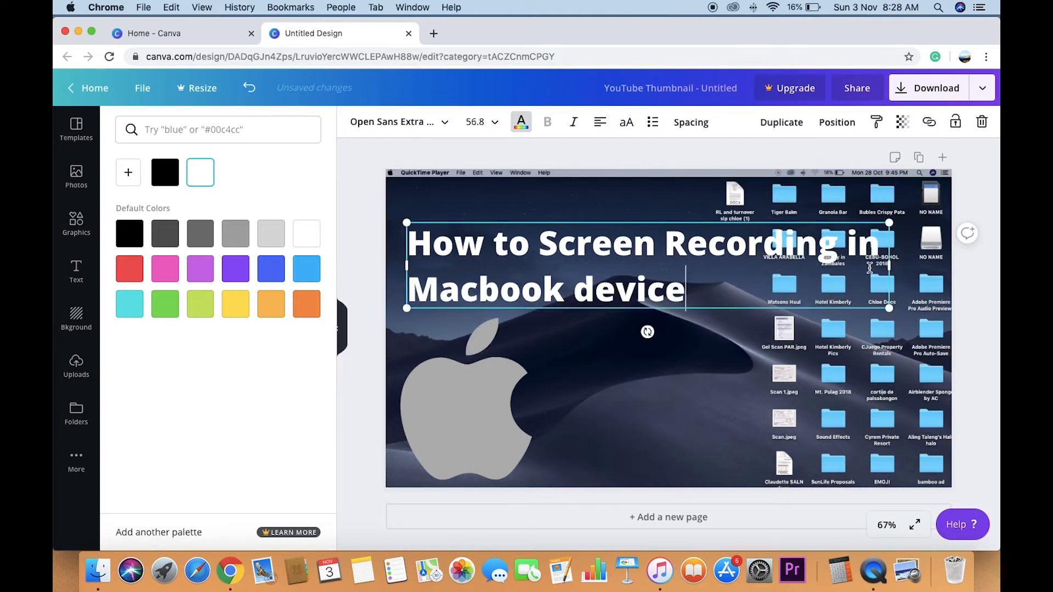
drag(883, 266, 926, 271)
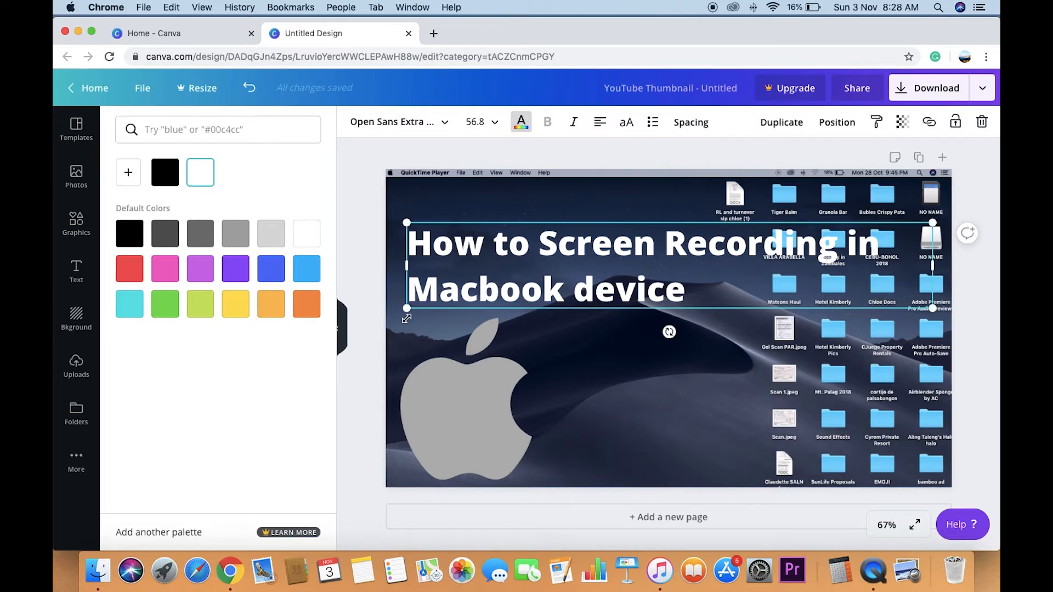
drag(406, 317, 397, 321)
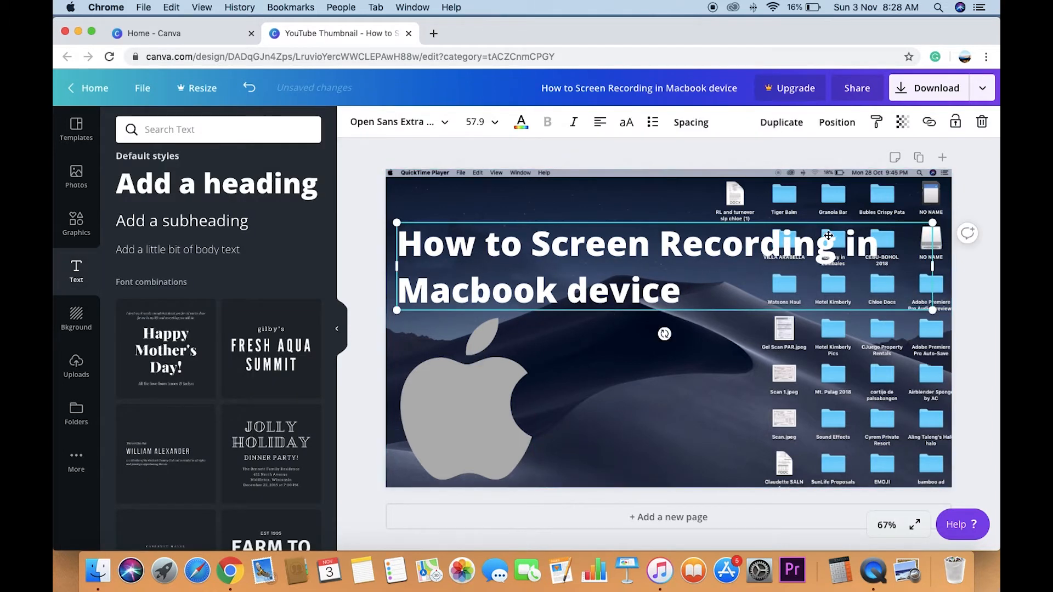
- Delete "Macbook device" from the title and narrow the text box to fit the remaining line
click(706, 296)
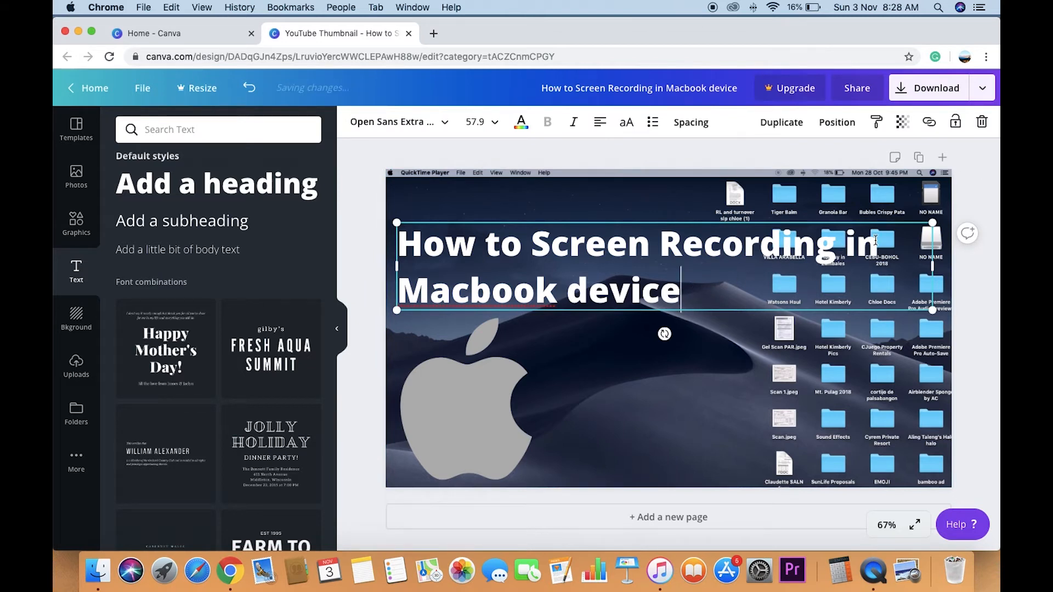
drag(701, 291, 384, 291)
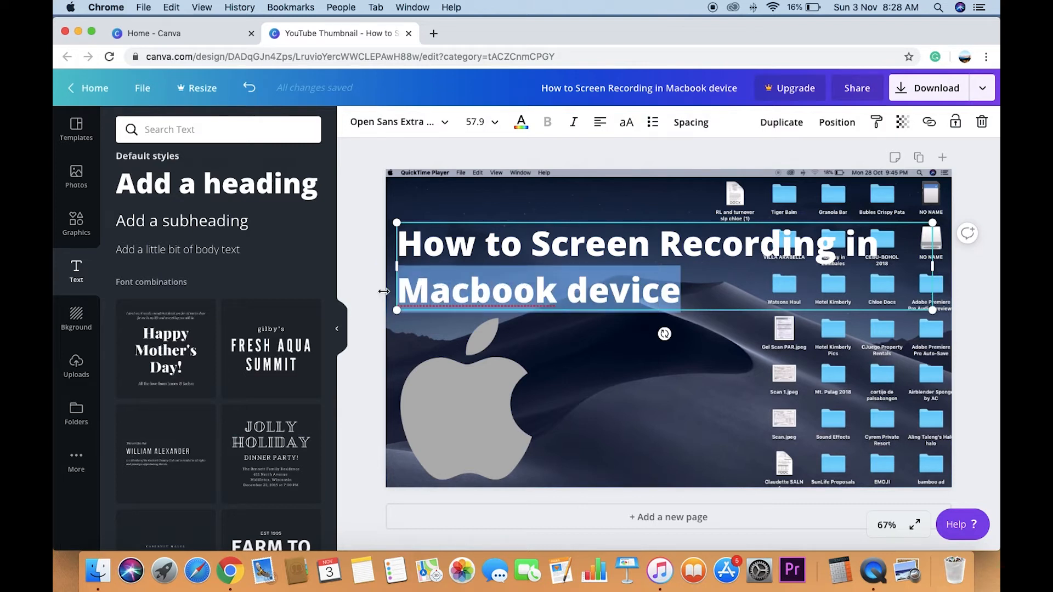
key(BackSpace)
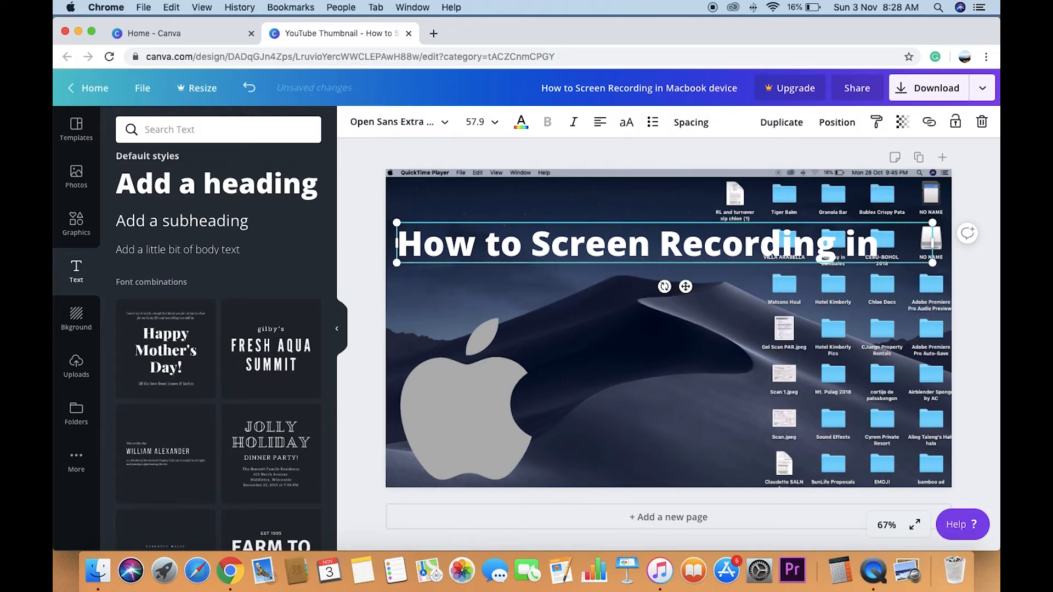
drag(932, 242, 887, 243)
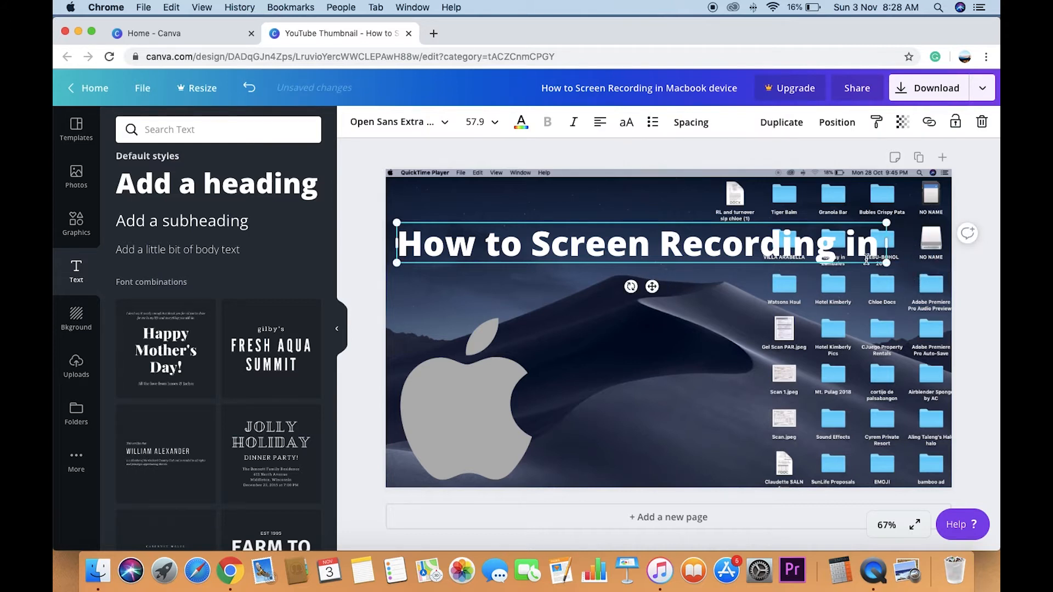
- Set the title's font size to 45, narrow its box to the text and move it to the page's upper-left area
click(494, 121)
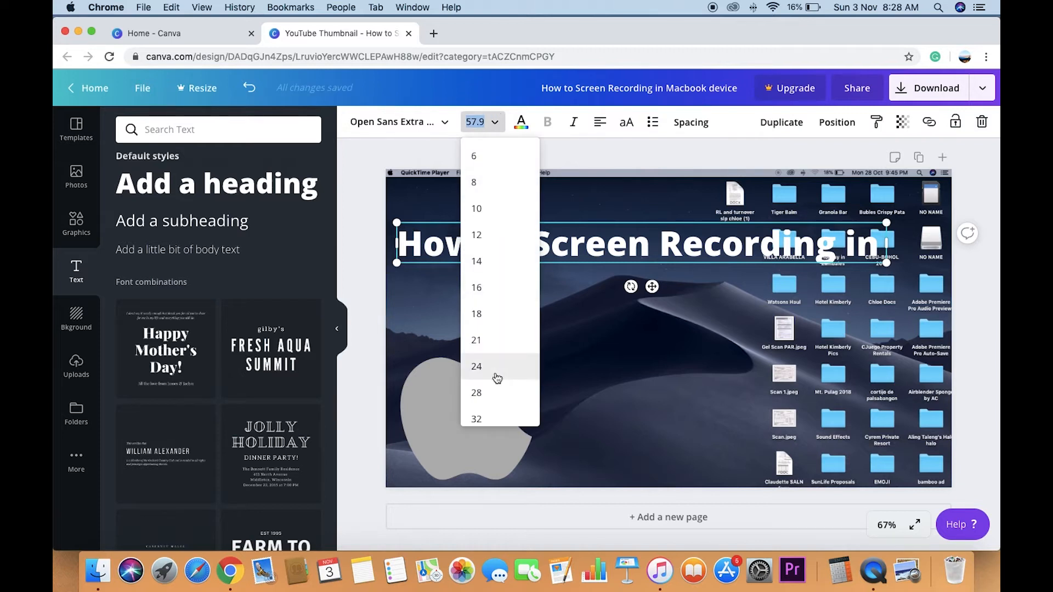
text(45)
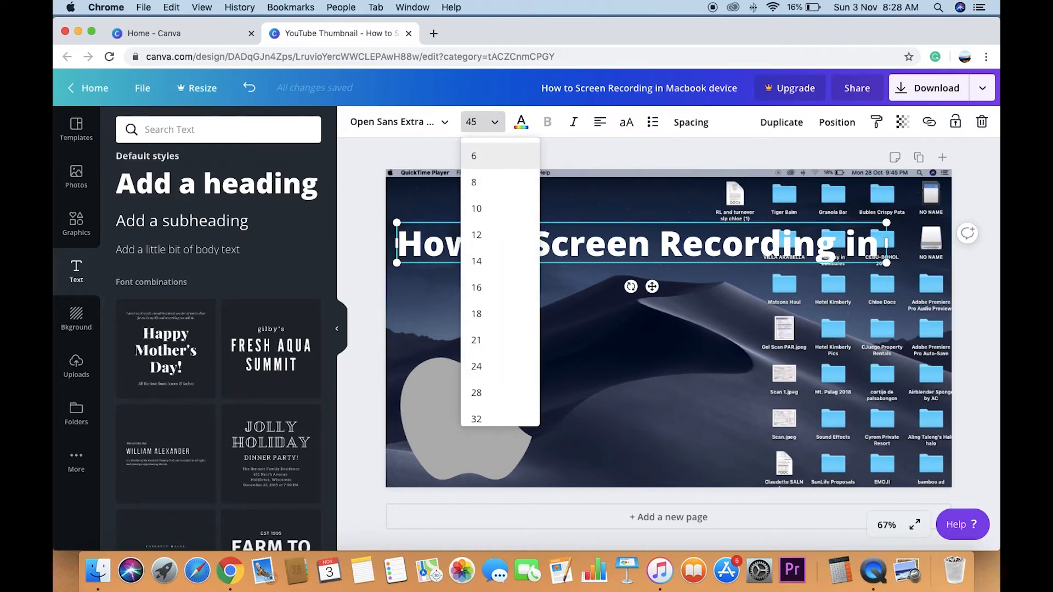
key(Return)
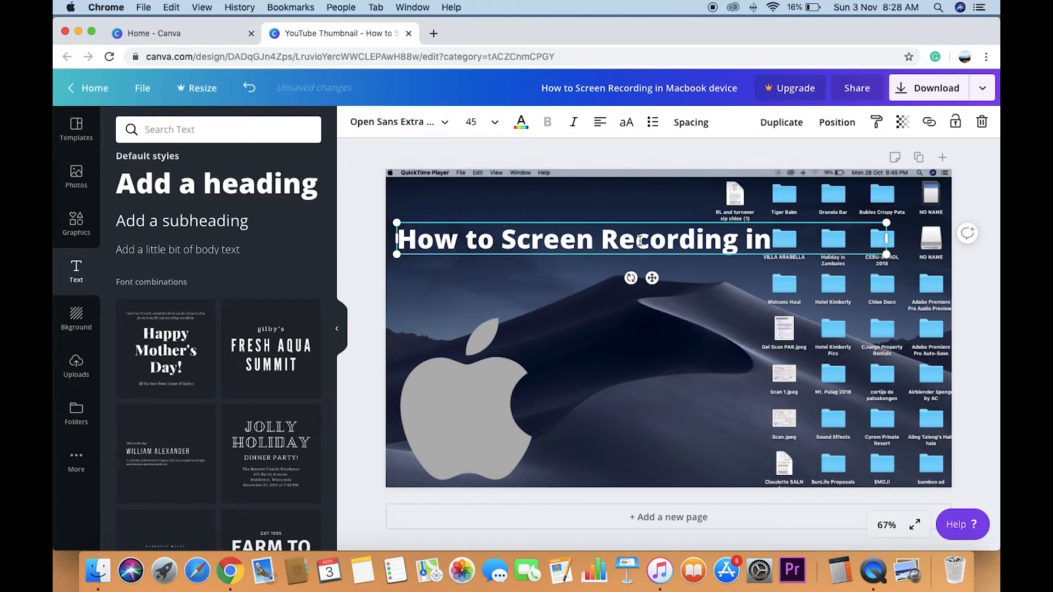
drag(887, 239, 775, 239)
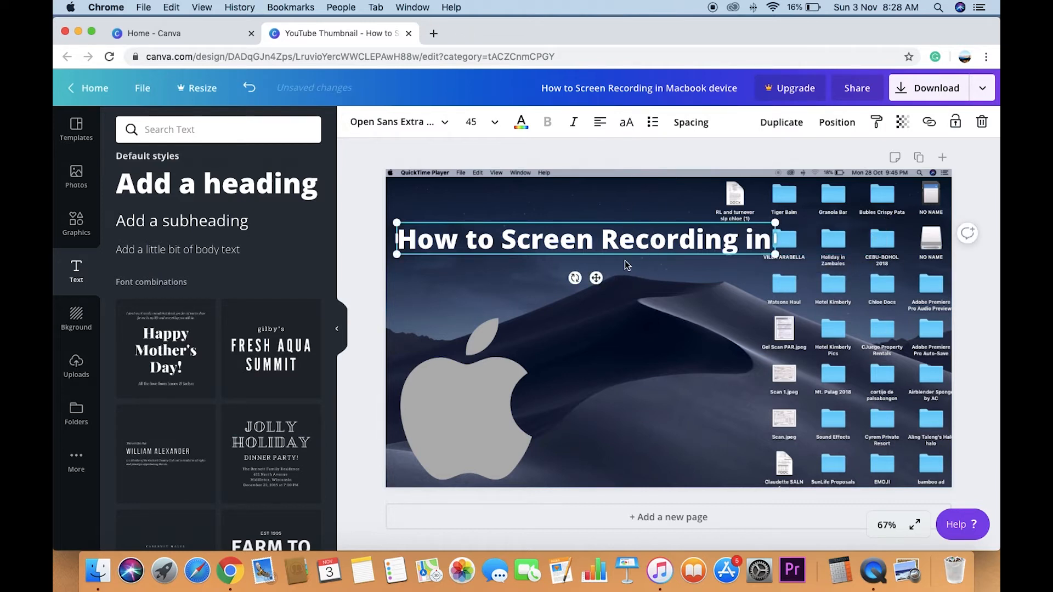
mouse_move(597, 278)
mouse_down()
mouse_move(587, 251)
mouse_move(596, 264)
mouse_up()
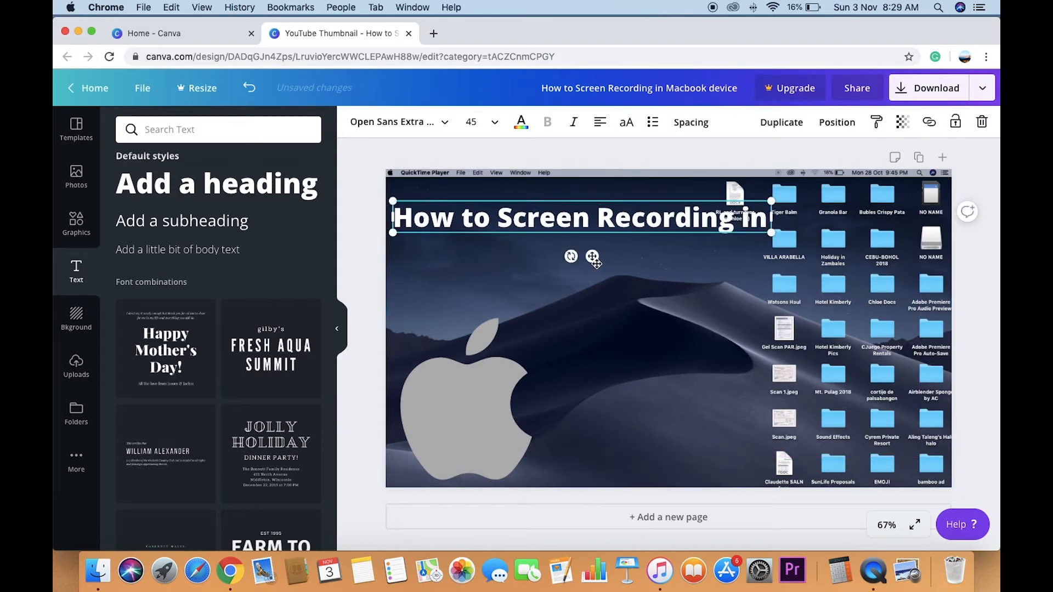
click(625, 301)
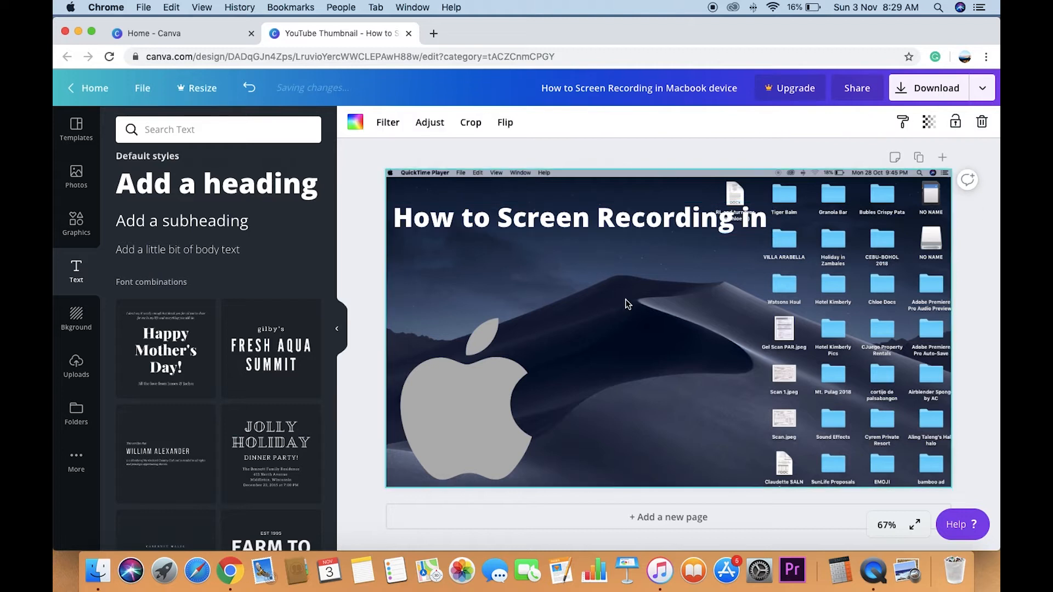
- Add a second heading reading "Macbook" in the middle of the page and colour its text white
click(176, 193)
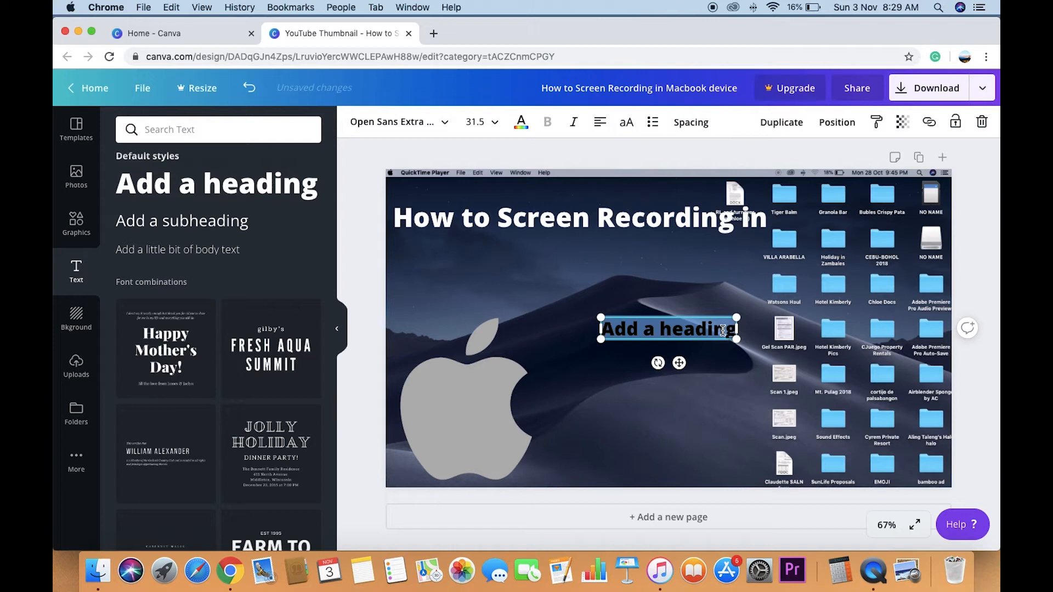
text(Macbook)
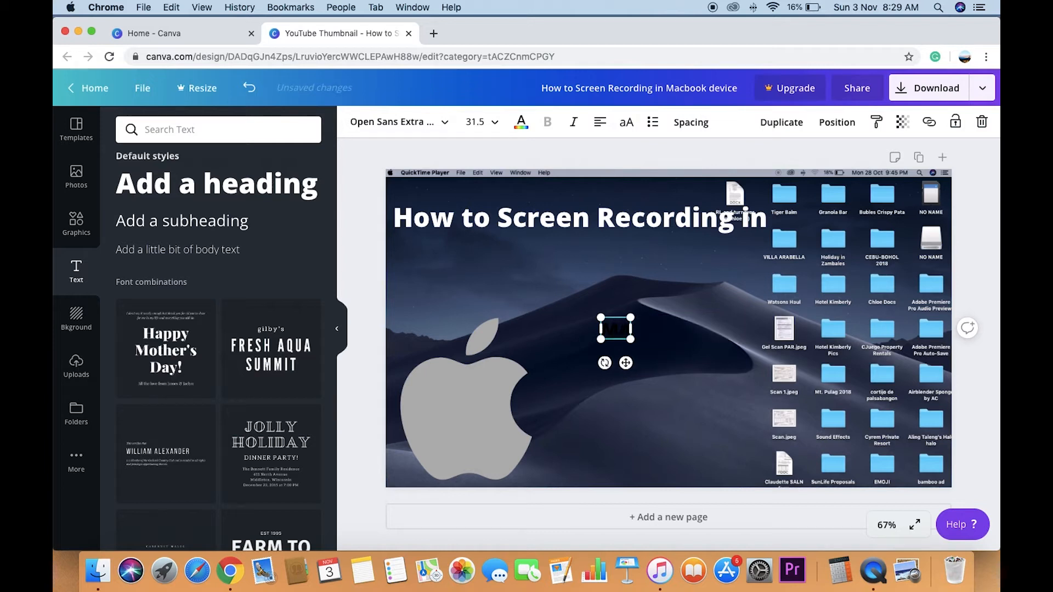
text( de)
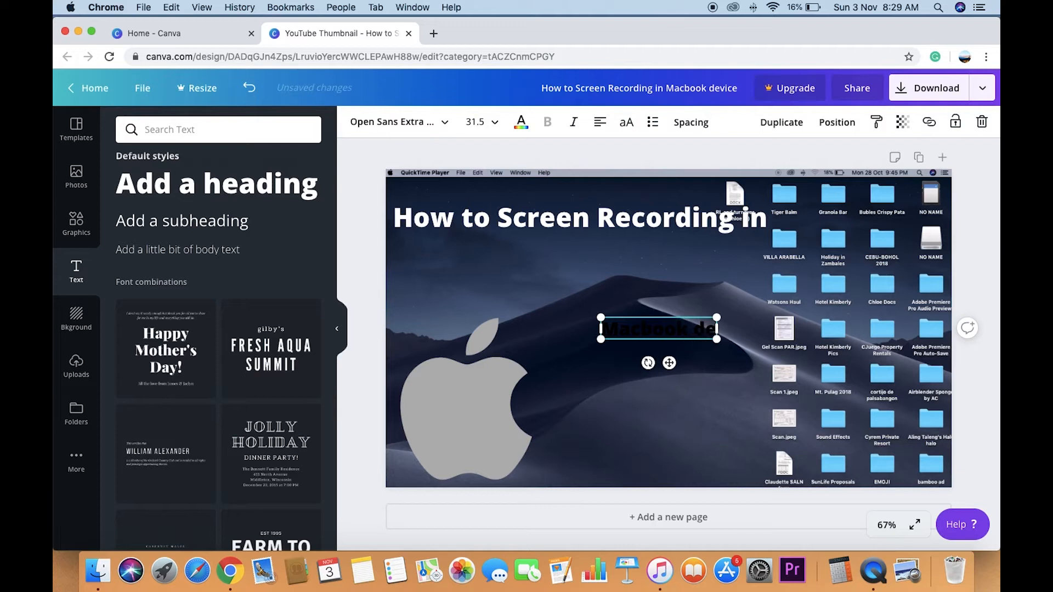
text(vi)
key(BackSpace)
key(BackSpace)
key(BackSpace)
key(BackSpace)
key(BackSpace)
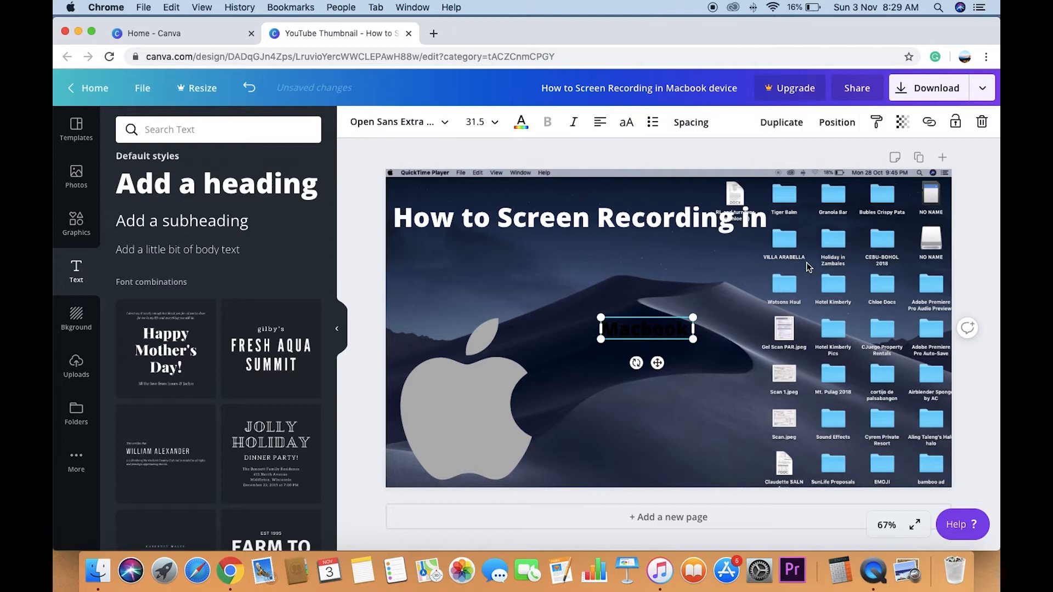
click(521, 121)
click(192, 174)
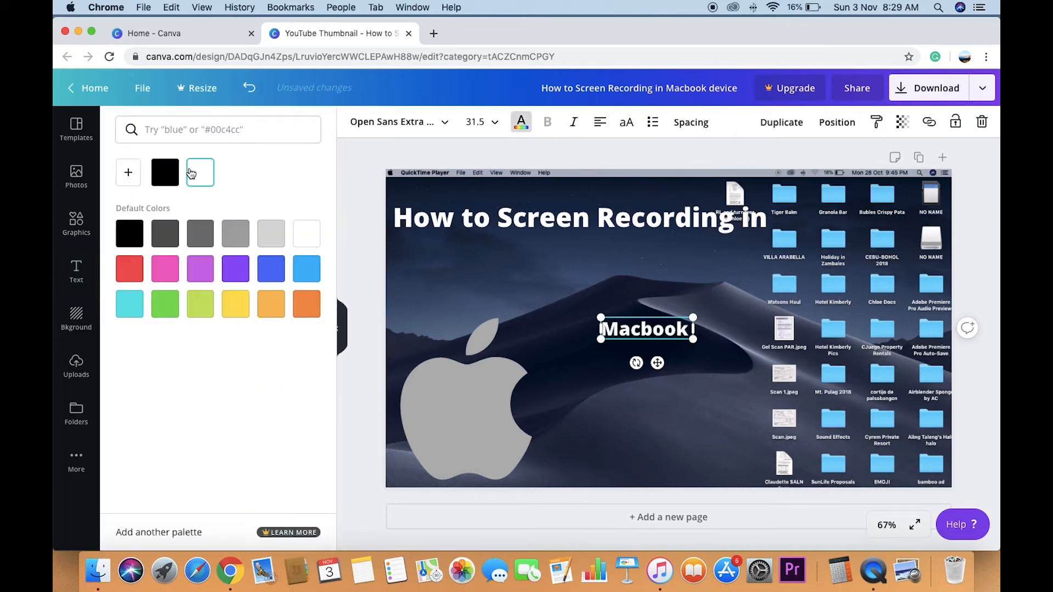
- Change the font of the "Macbook" heading to Playlist Script
click(444, 131)
click(275, 130)
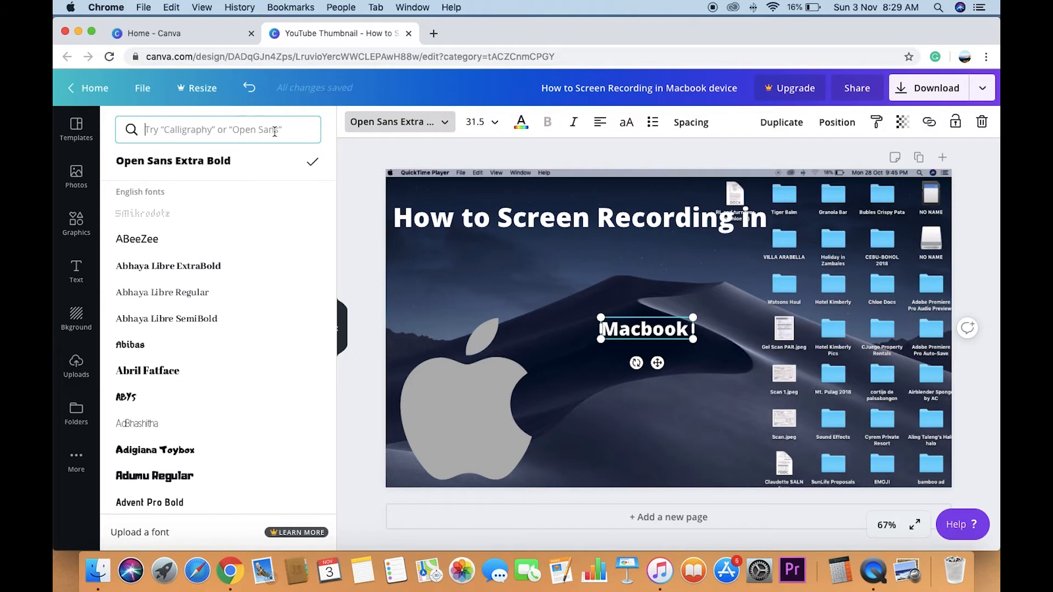
text(play)
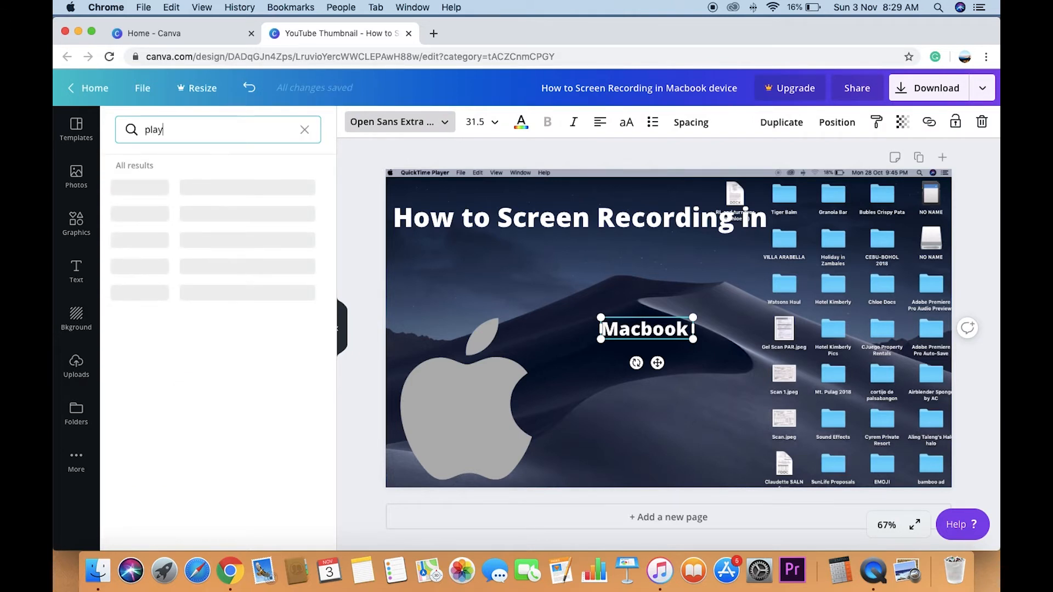
click(156, 325)
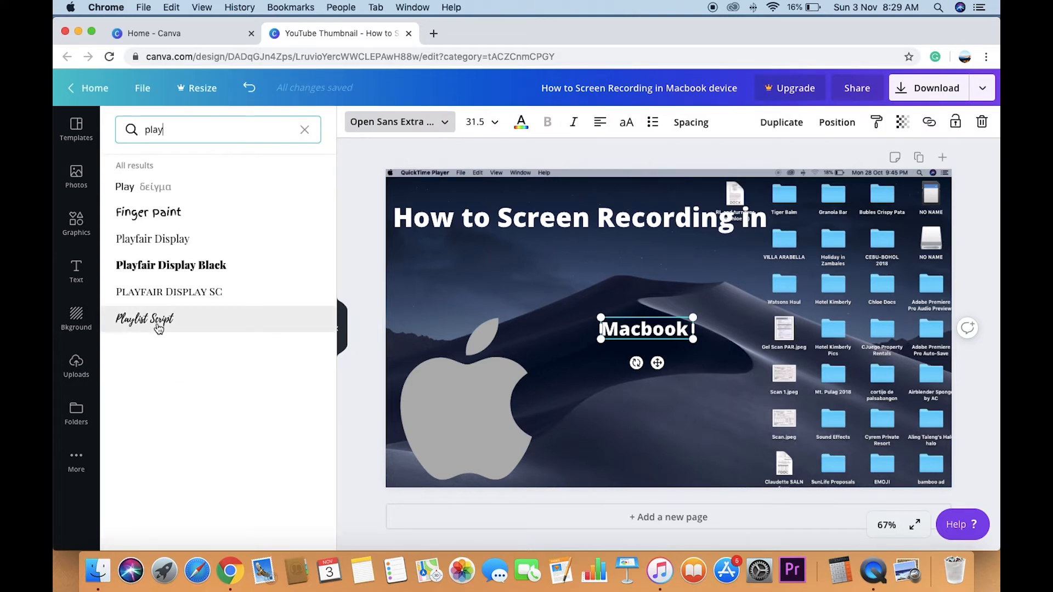
- Set the font size of "Macbook" to 80 and move it directly below the title
click(493, 124)
text(5)
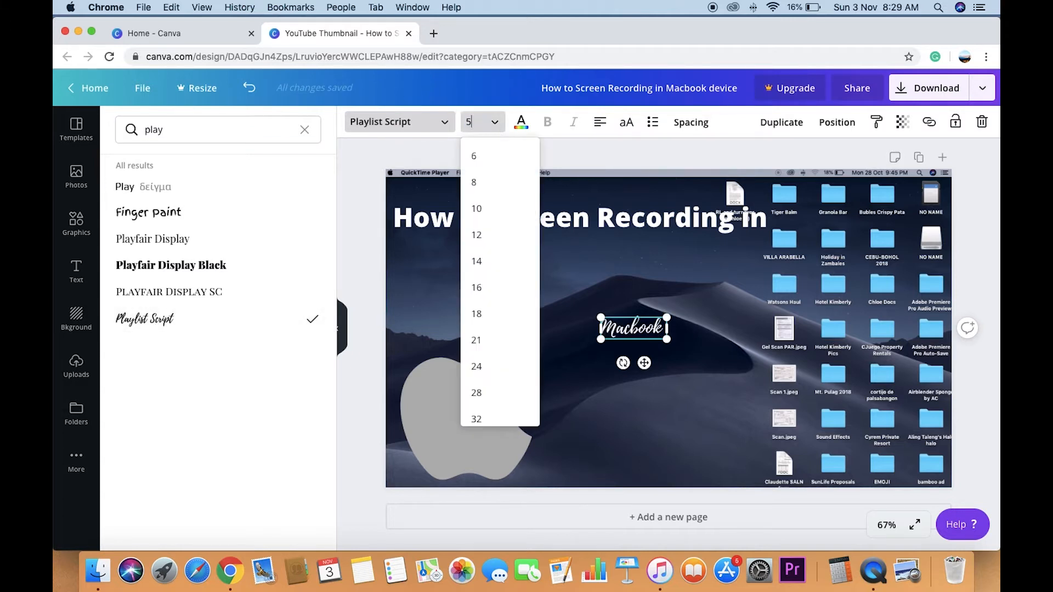
text(0)
key(Return)
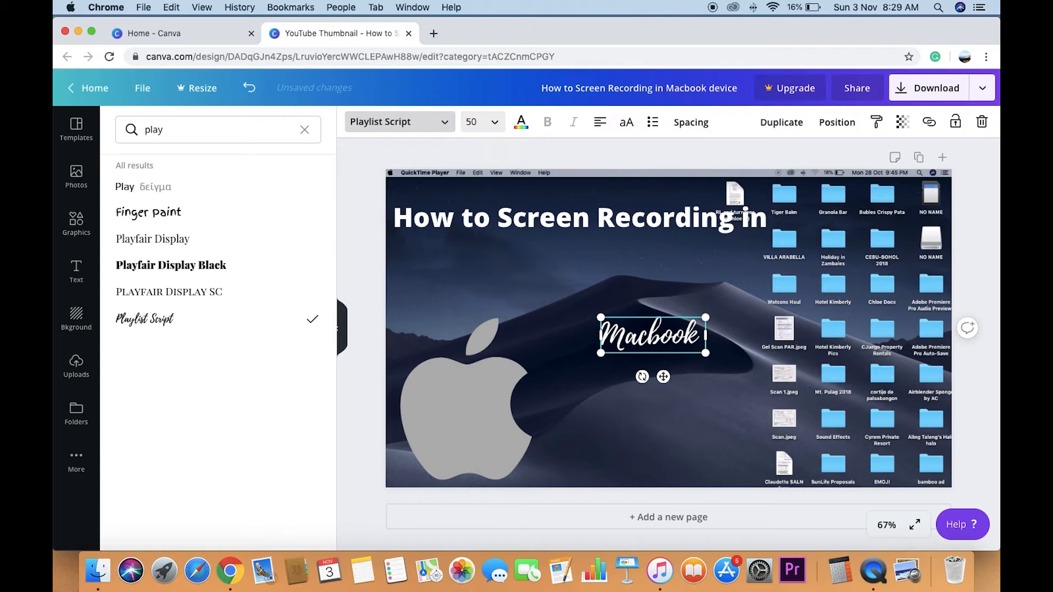
click(494, 124)
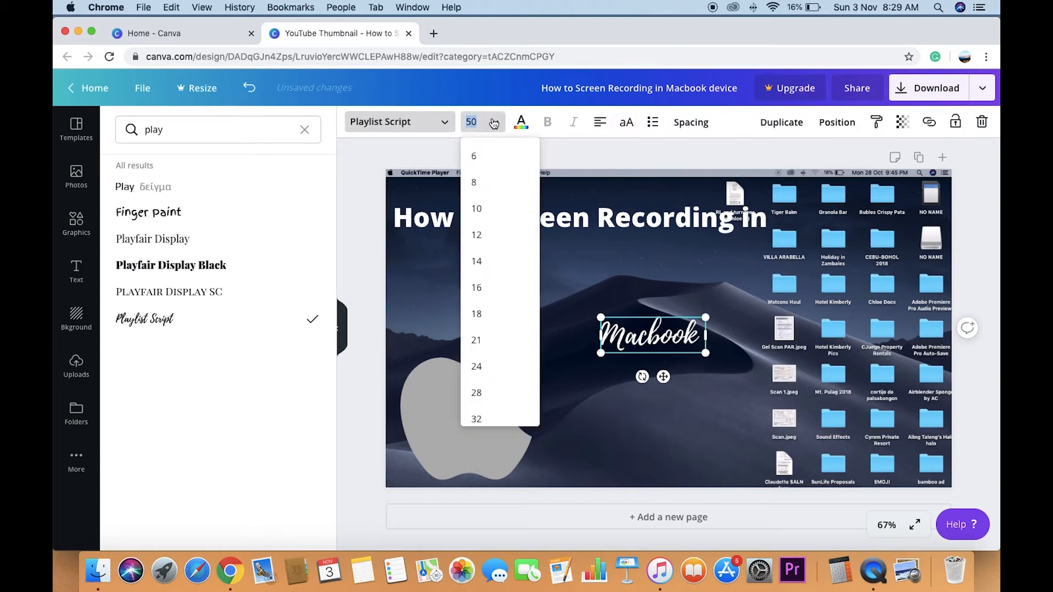
text(80)
key(Return)
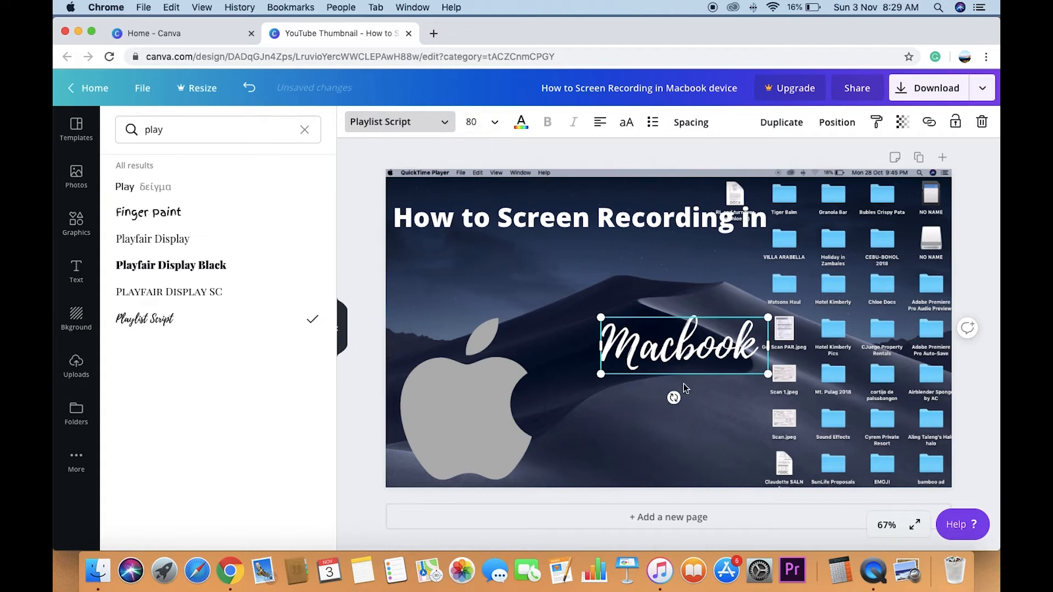
drag(724, 310, 559, 238)
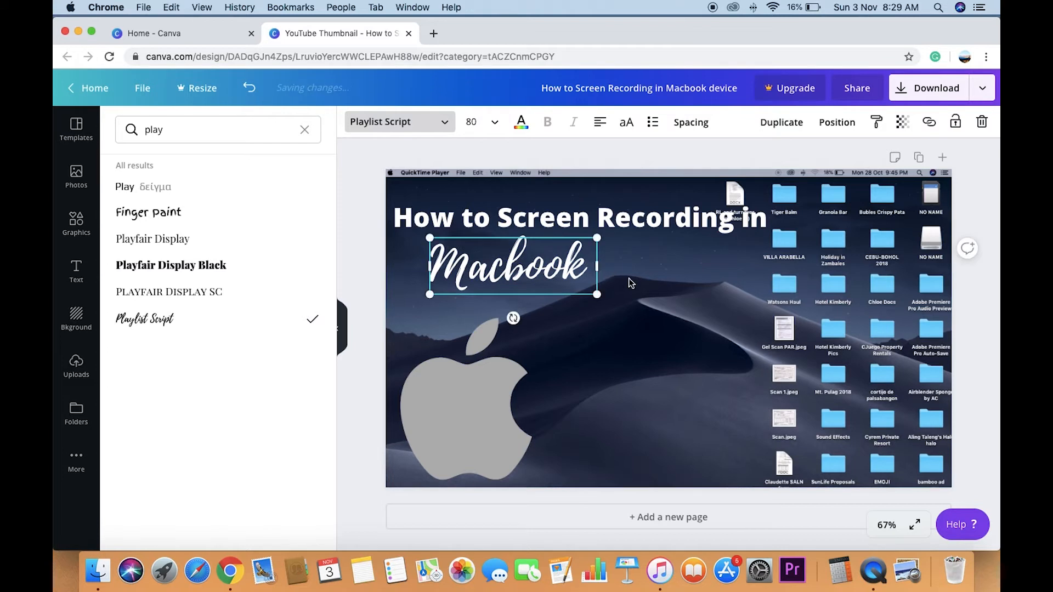
- Add a third heading reading "device" and colour its text white
click(76, 271)
click(181, 184)
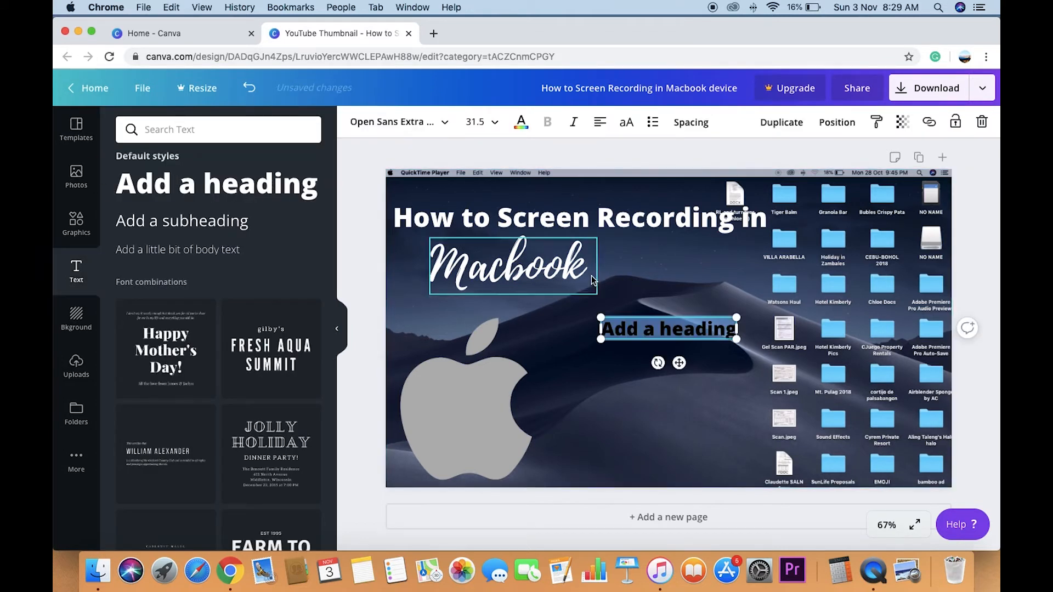
click(723, 332)
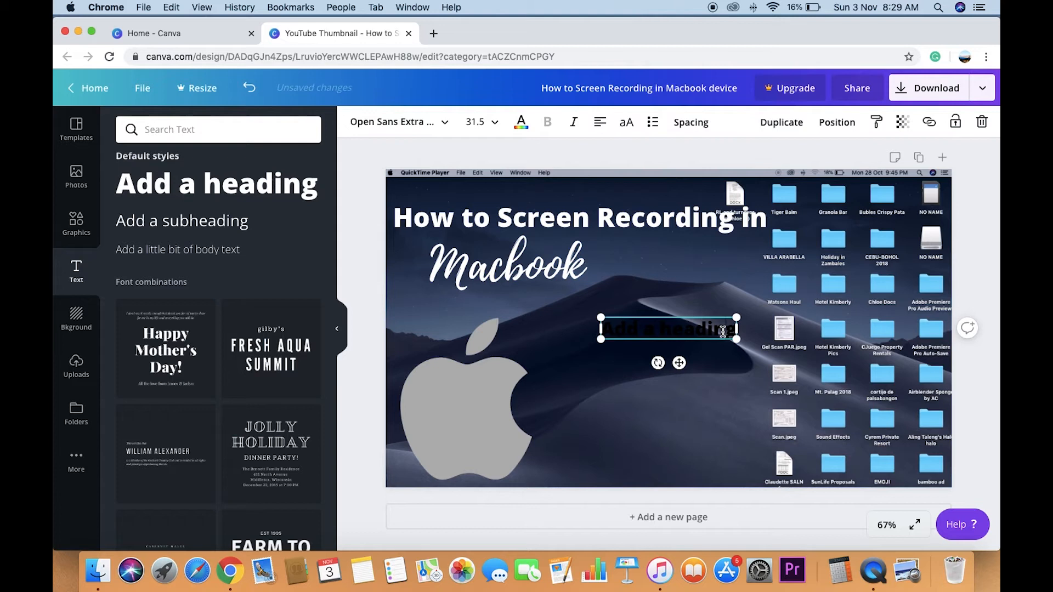
key(BackSpace)
key(BackSpace)
key(BackSpace)
key(BackSpace)
key(BackSpace)
key(BackSpace)
key(BackSpace)
key(BackSpace)
key(BackSpace)
key(BackSpace)
key(BackSpace)
key(BackSpace)
key(BackSpace)
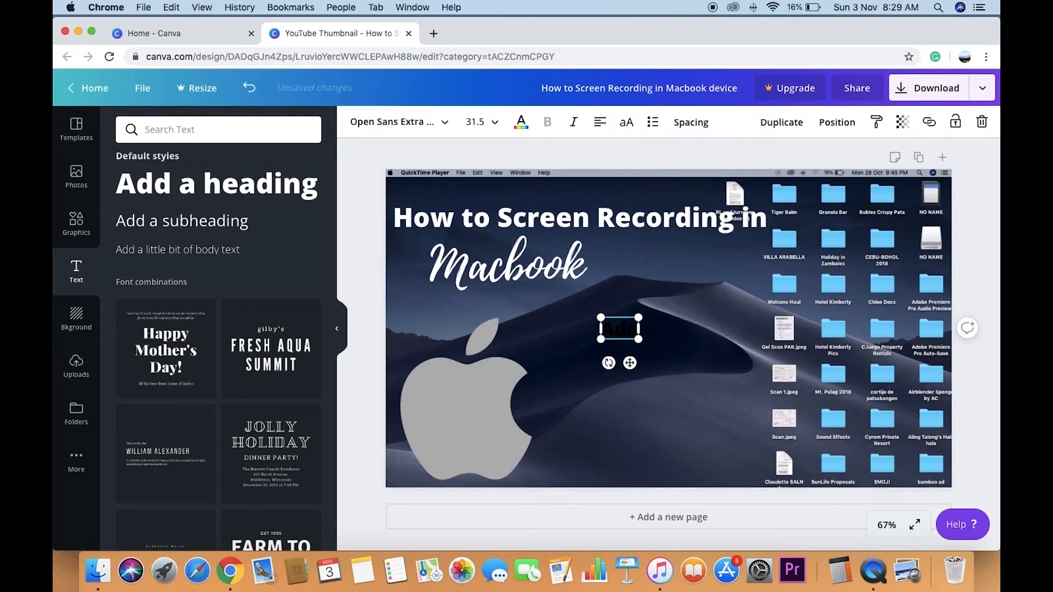
text(D)
key(BackSpace)
text(de)
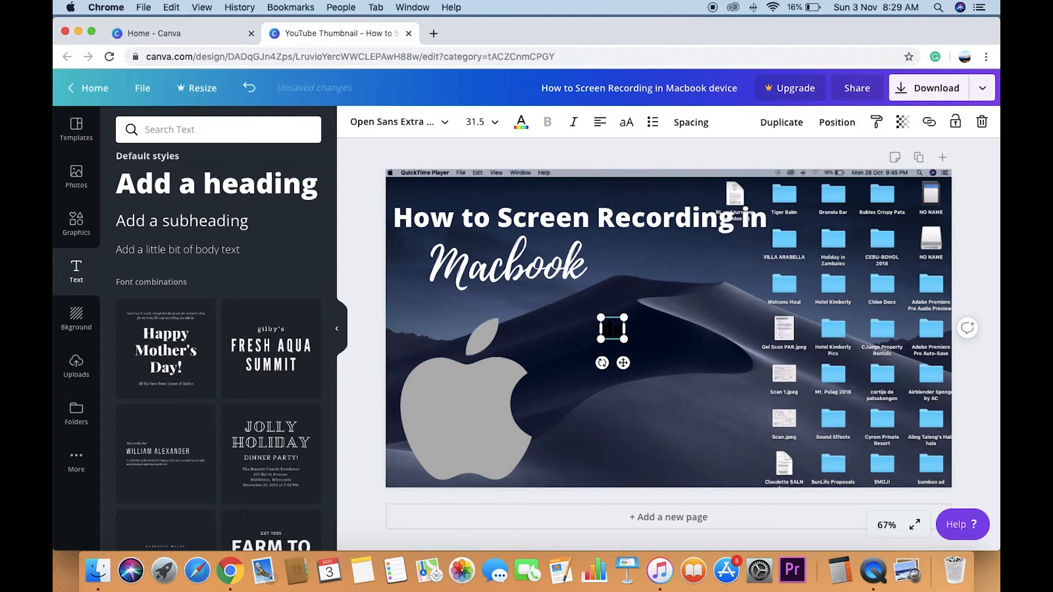
text(vel)
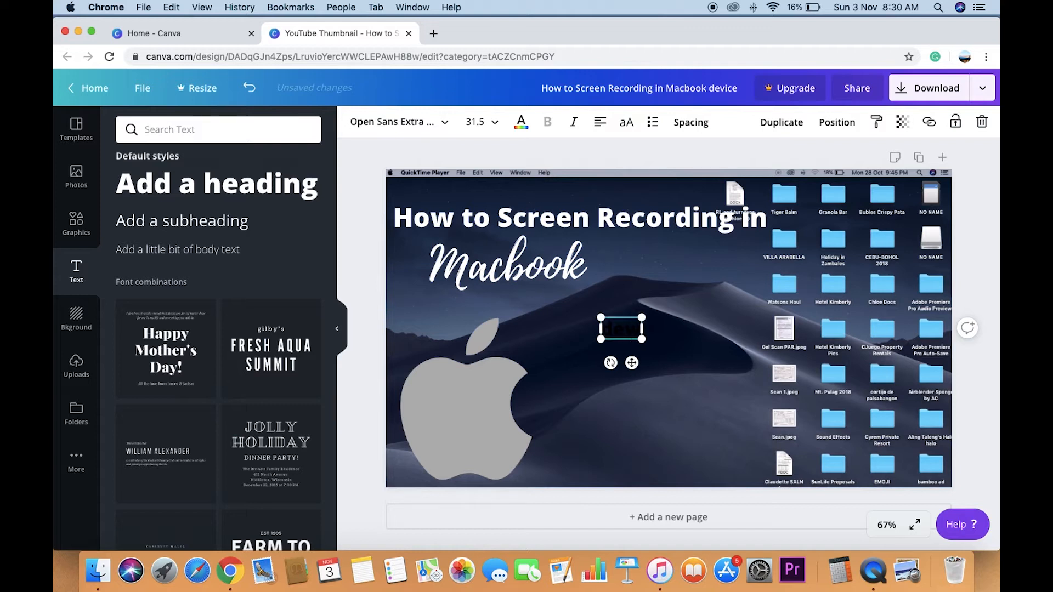
text(e)
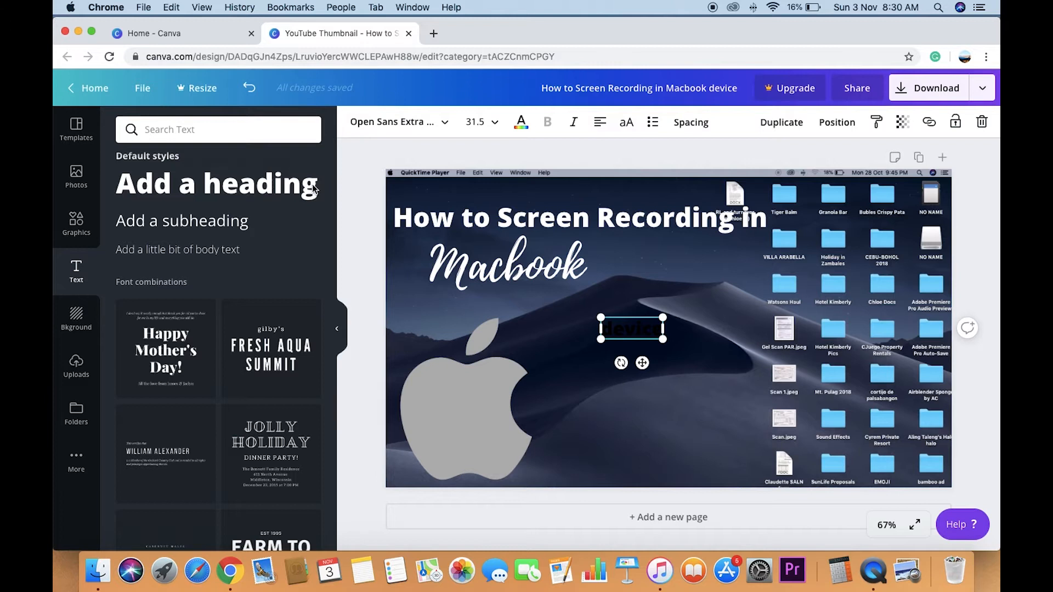
click(520, 121)
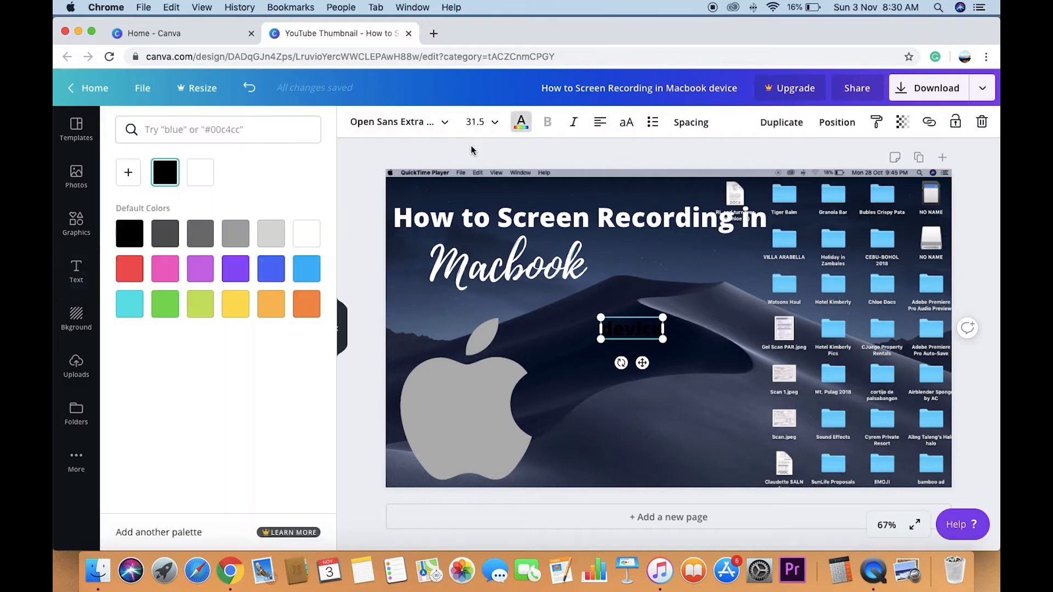
click(200, 179)
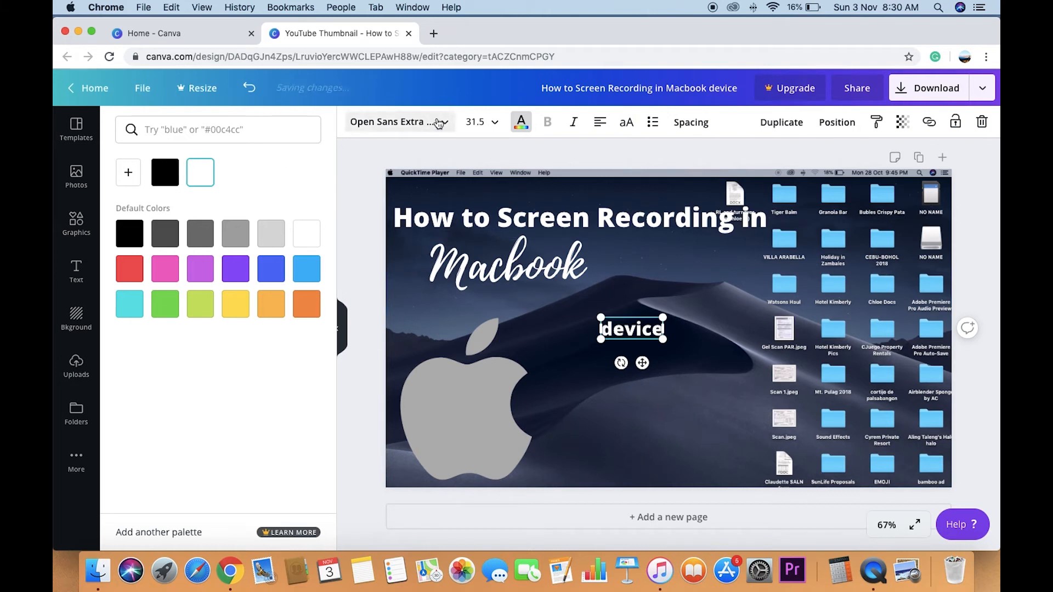
- Set the font size of the "device" heading to 40 and place it just after "Macbook"
click(475, 122)
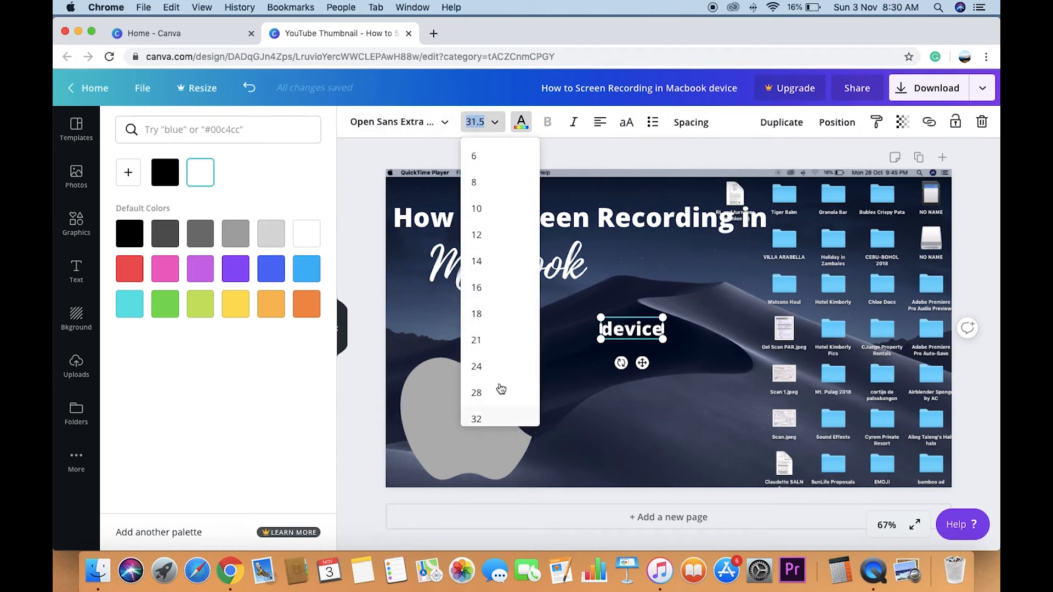
text(40)
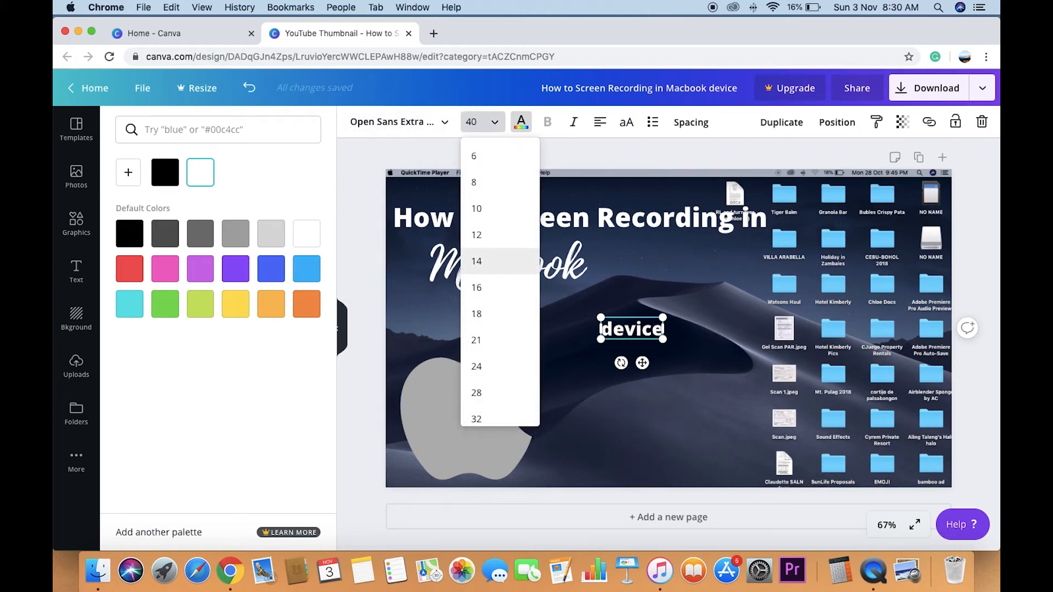
key(Return)
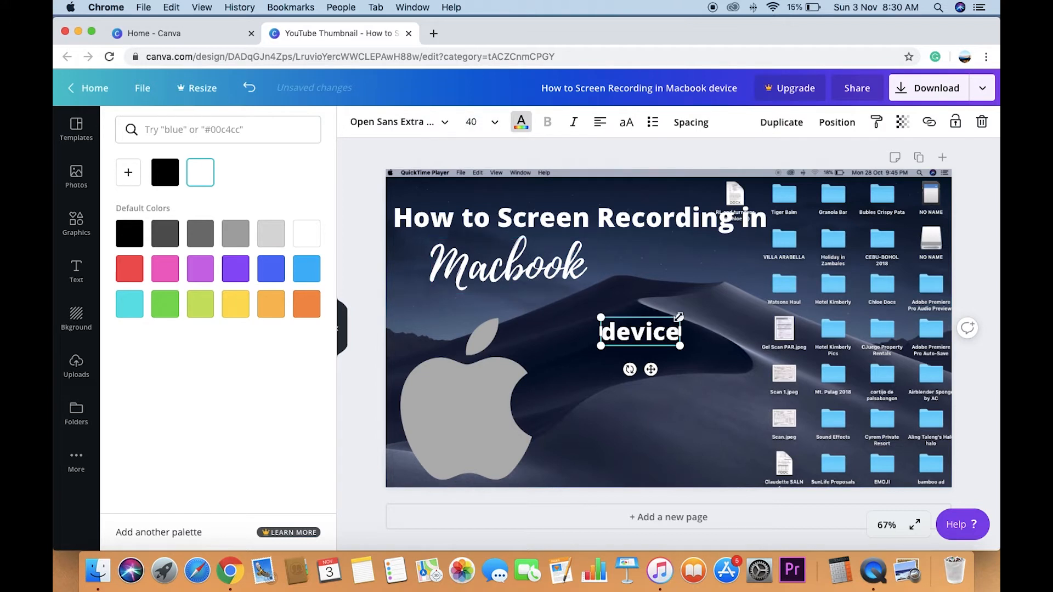
drag(650, 369, 651, 304)
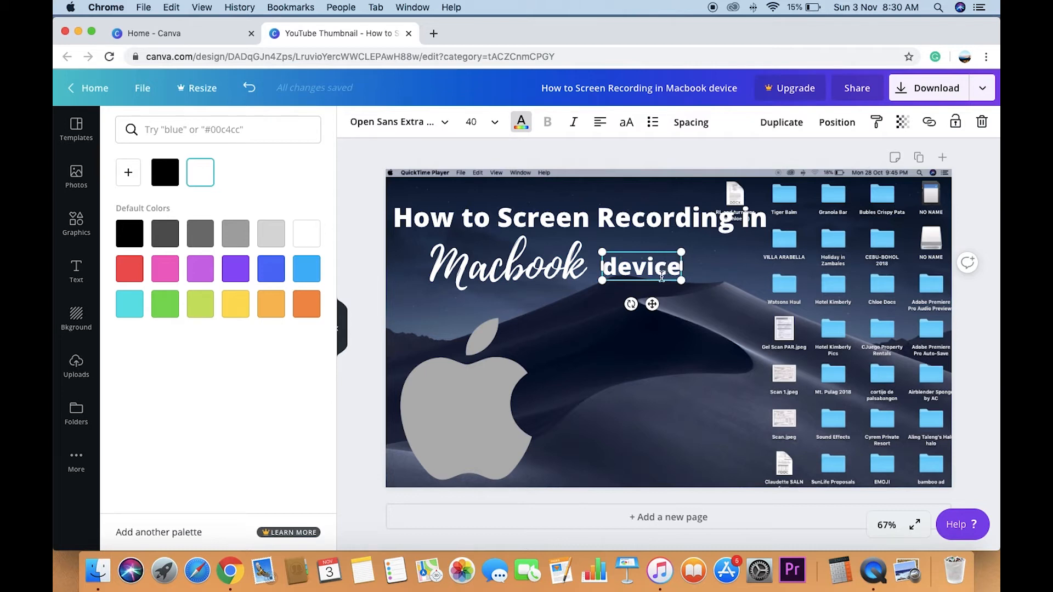
- Delete the "device" heading from the page
key(BackSpace)
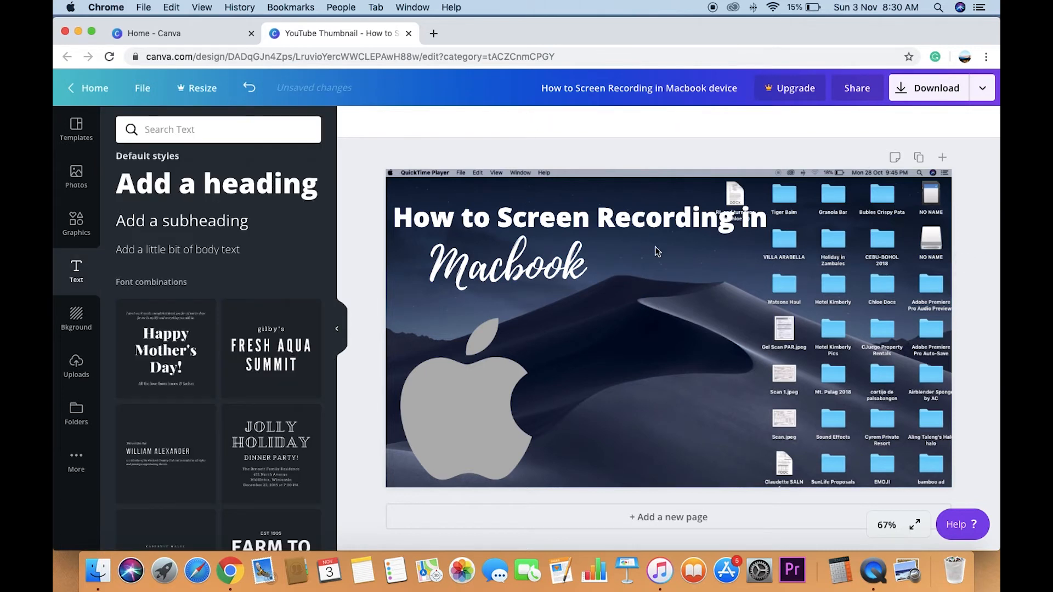
click(744, 221)
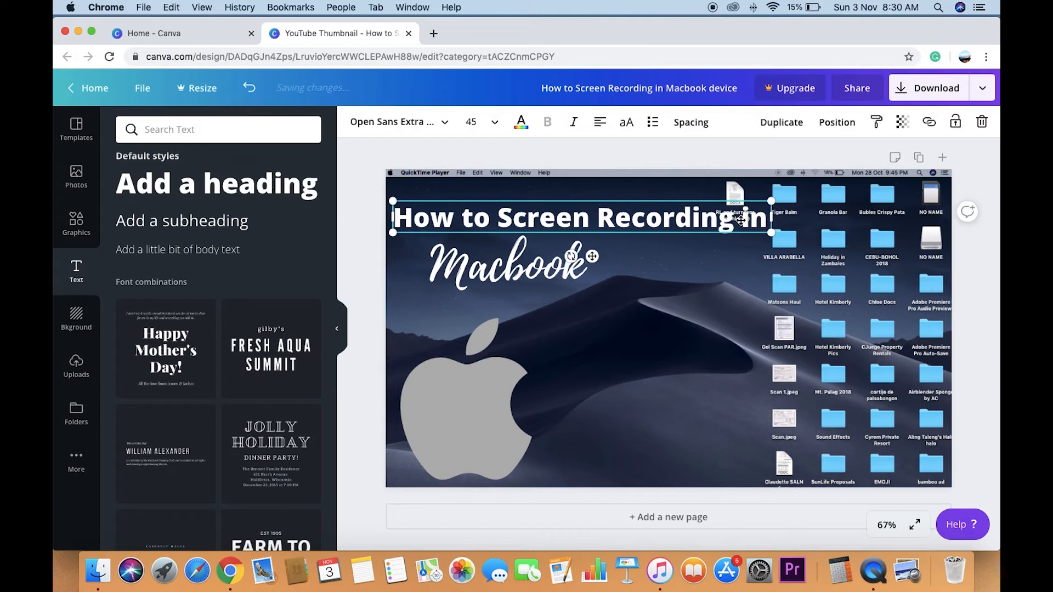
click(742, 268)
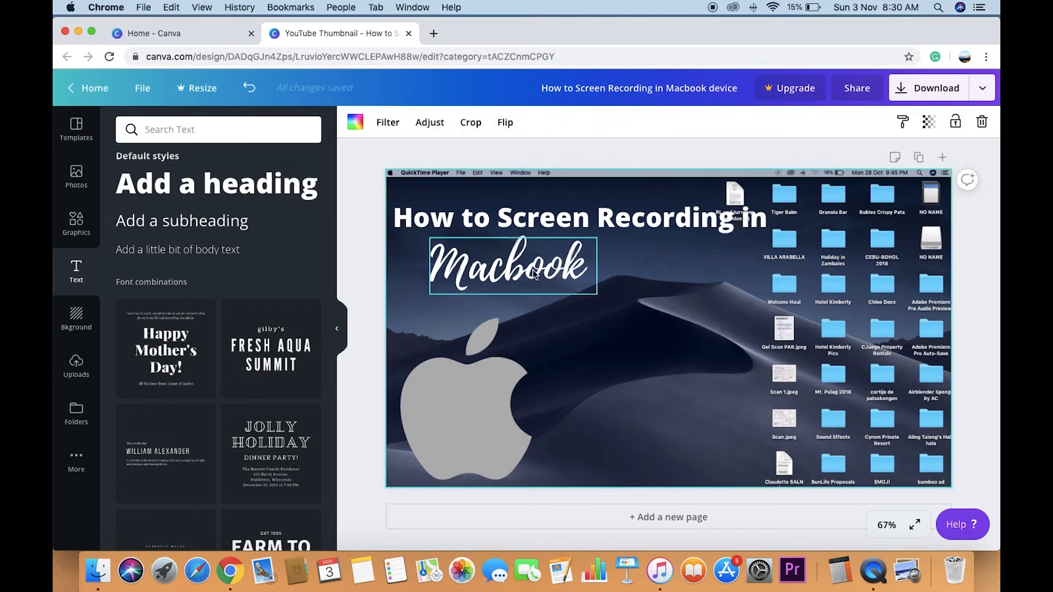
- Break the title into two lines, "How to Screen" and "Recording in", and narrow its text box
drag(522, 272, 549, 281)
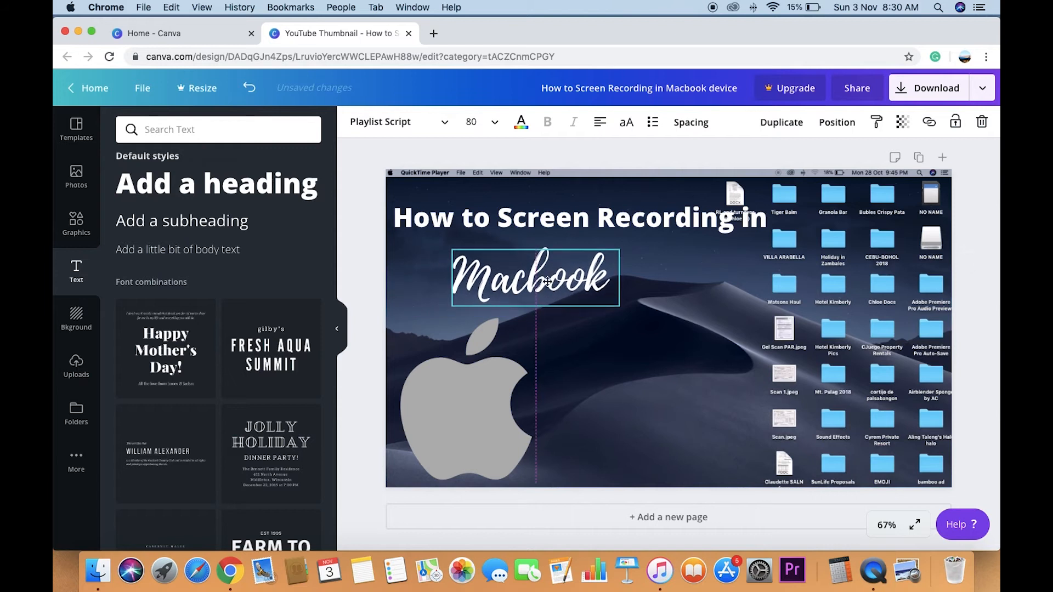
click(740, 220)
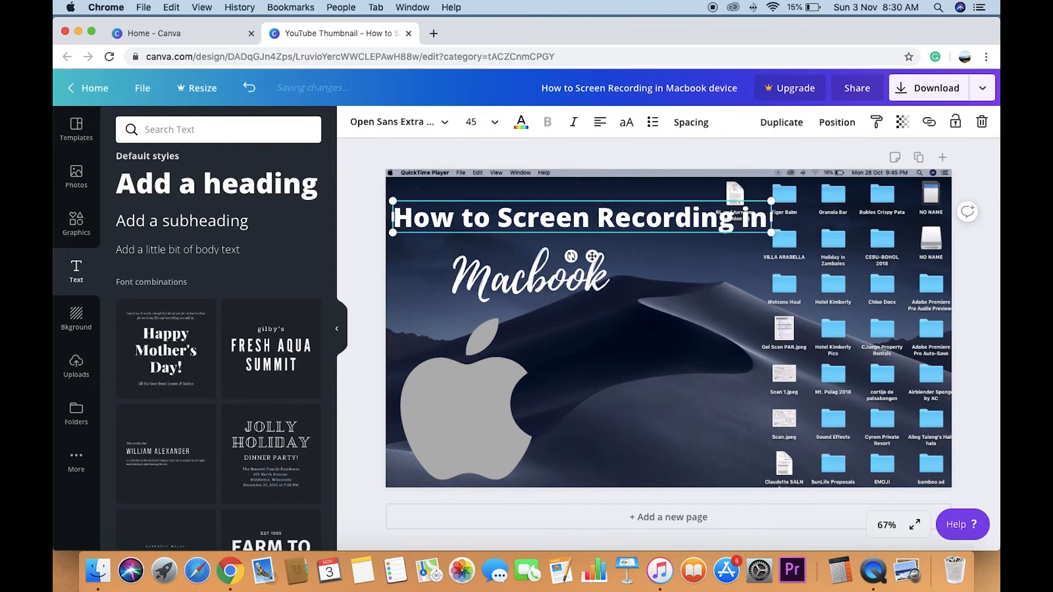
click(597, 219)
key(Return)
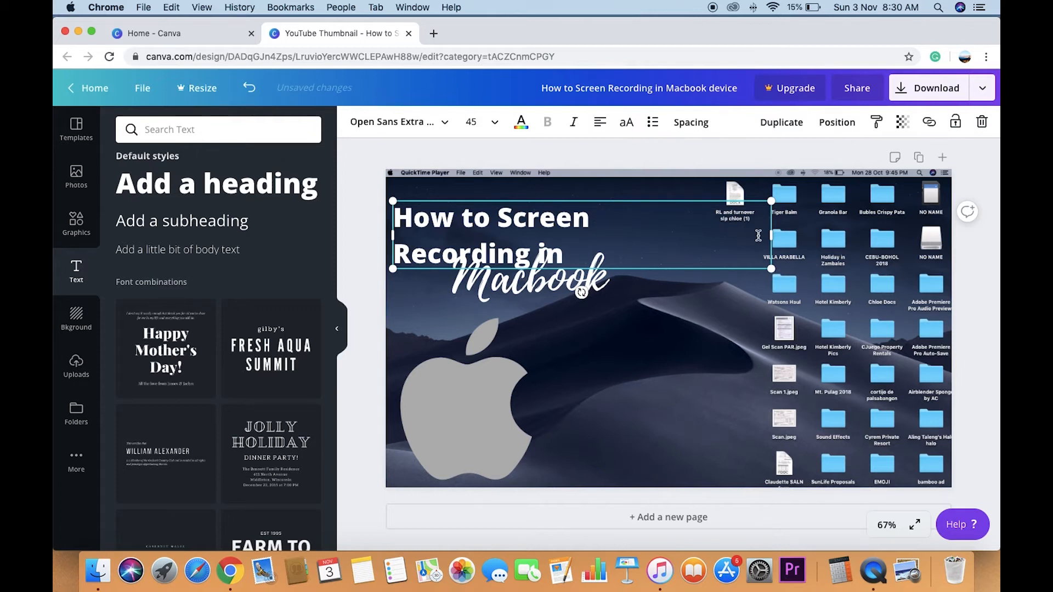
drag(770, 234, 619, 235)
click(577, 327)
- Position the two-line title in the page's upper-left area and place "Macbook" right after "Recording in"
drag(554, 286, 498, 312)
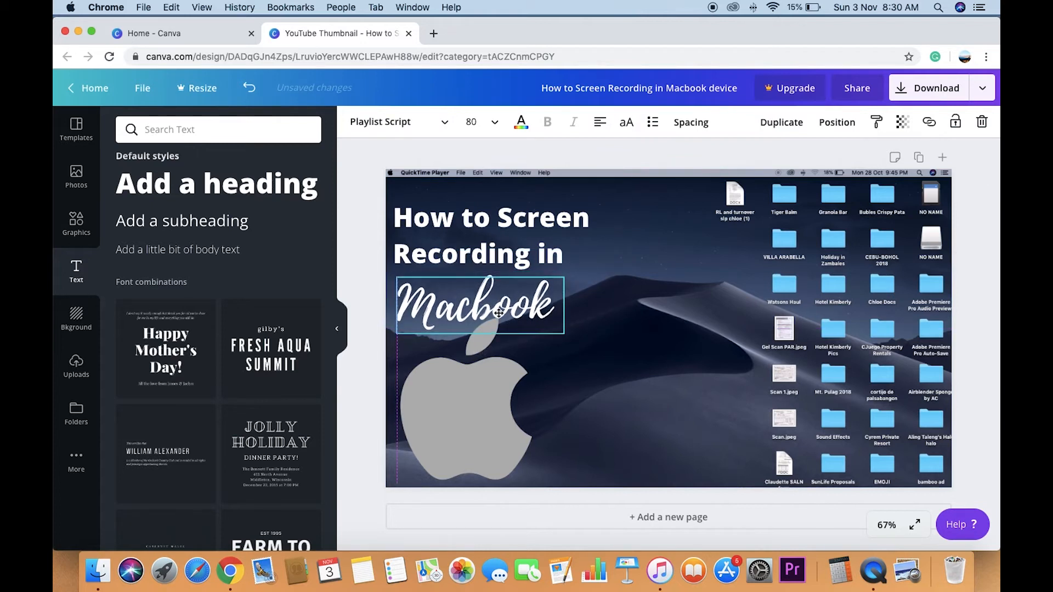
drag(498, 218, 585, 218)
drag(492, 314, 576, 318)
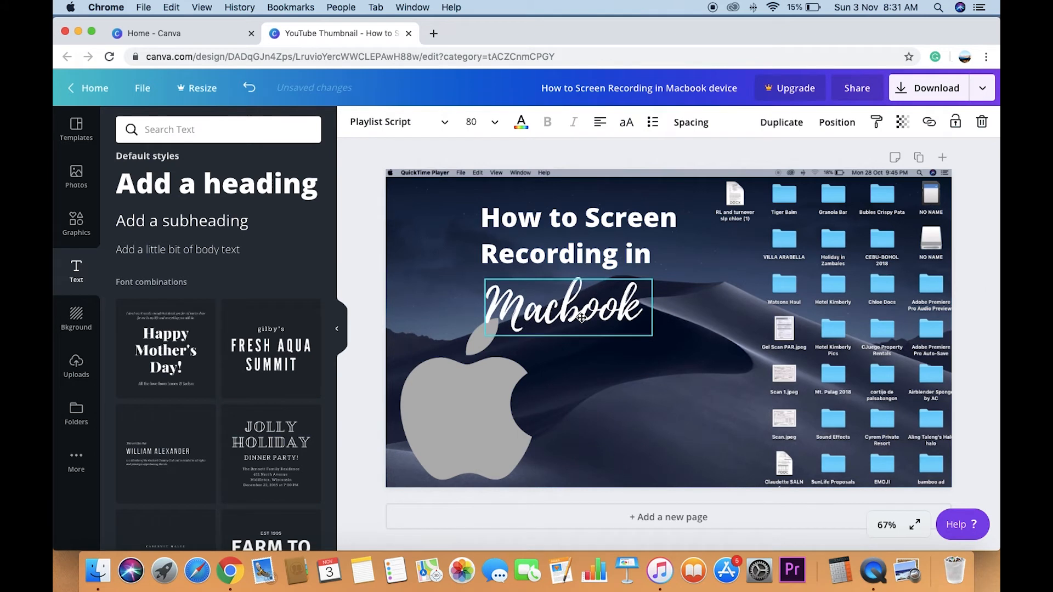
drag(588, 245, 507, 245)
drag(555, 302, 658, 256)
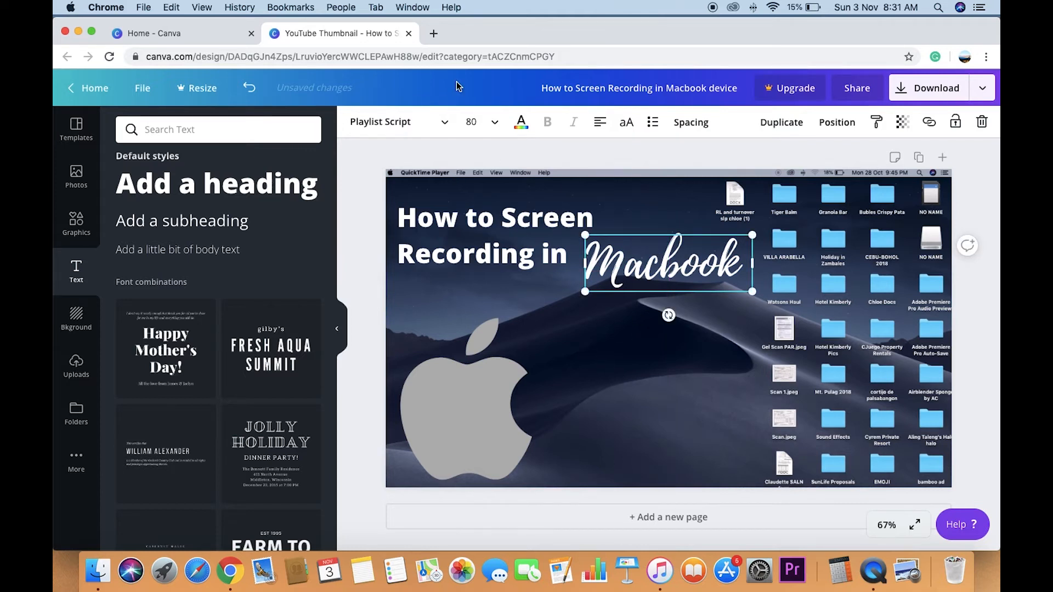
- Set the font size of "Macbook" to 85 and nudge it slightly closer to "Recording in"
click(494, 121)
text(85)
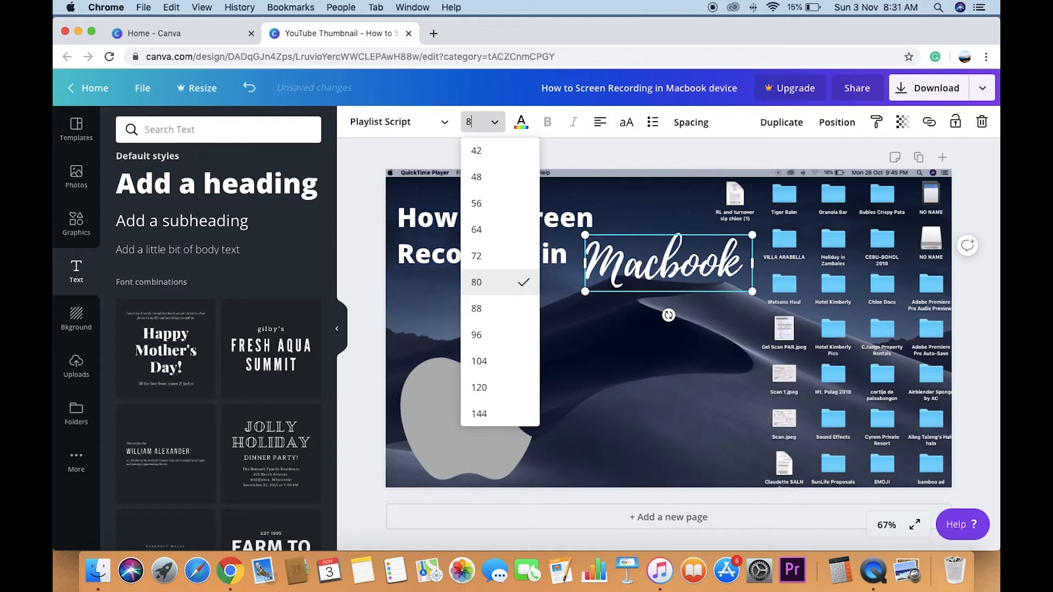
key(Return)
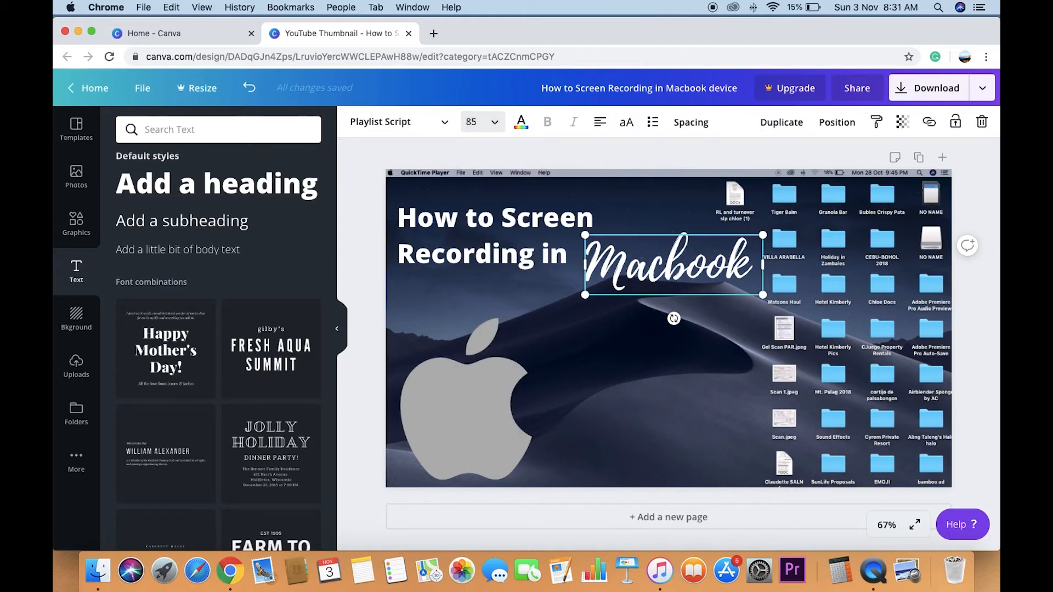
click(602, 298)
mouse_move(634, 267)
mouse_down()
mouse_move(617, 268)
mouse_move(628, 268)
mouse_up()
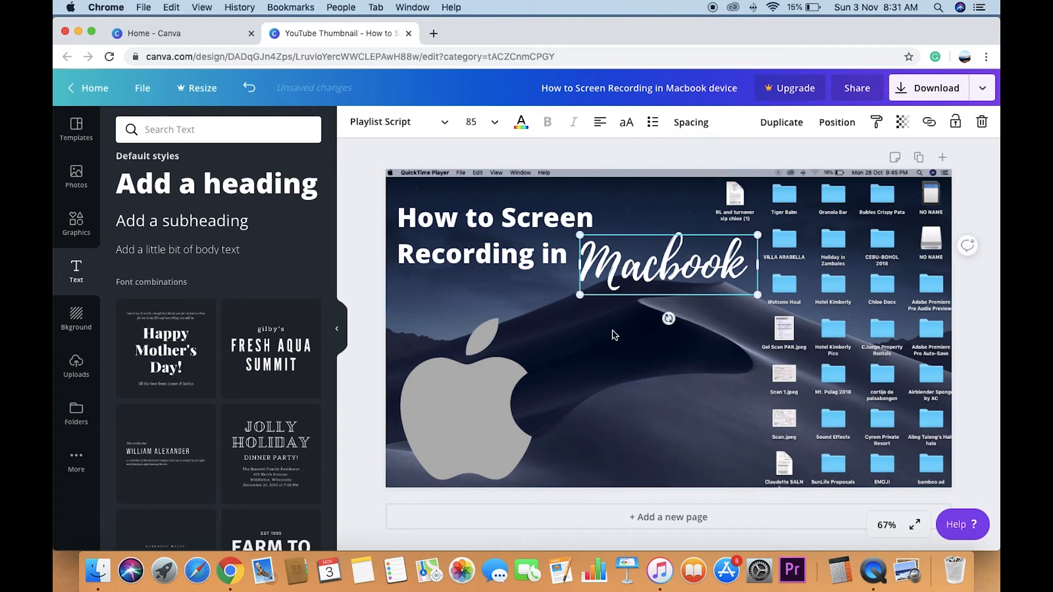
click(595, 353)
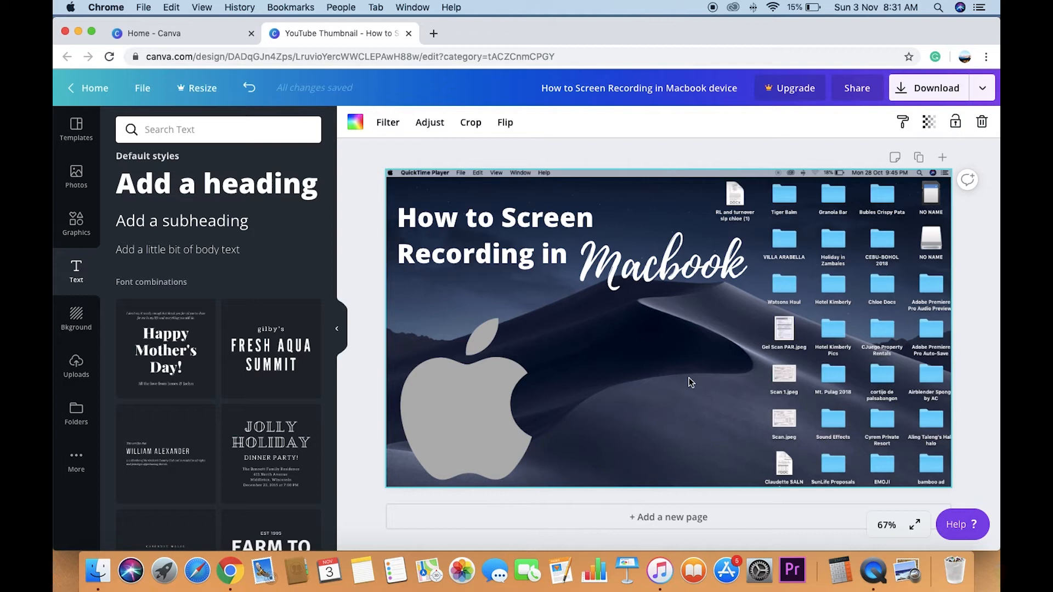
- Duplicate the script "Macbook" text and colour the copy orange
click(487, 229)
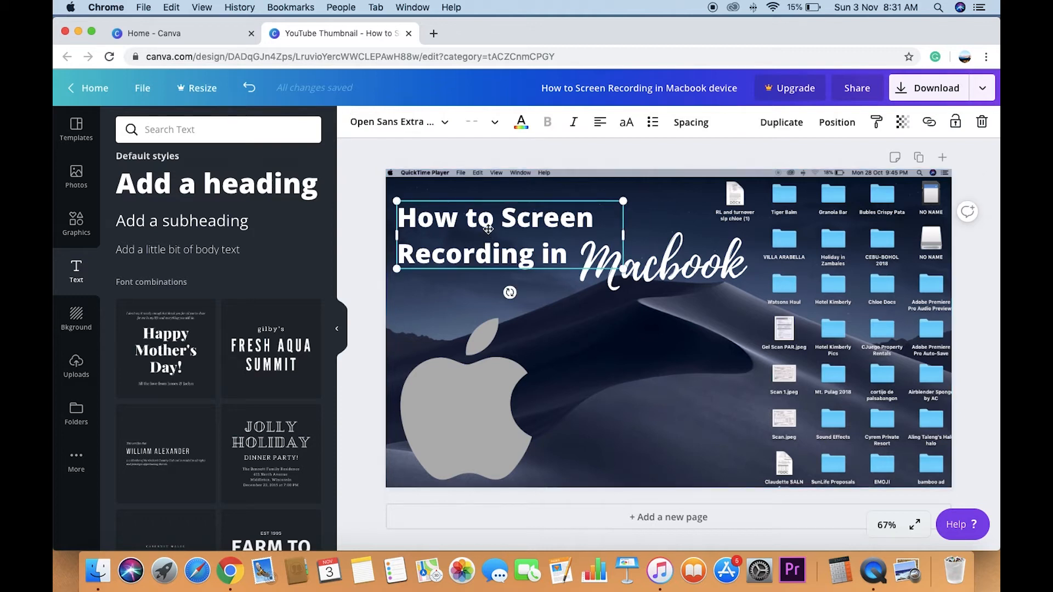
click(662, 268)
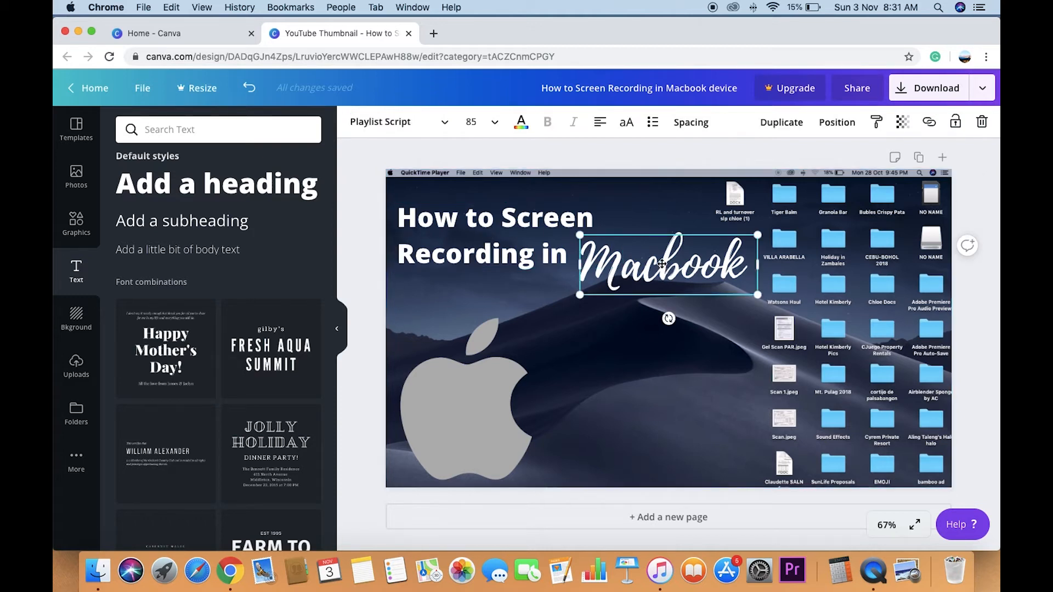
click(781, 122)
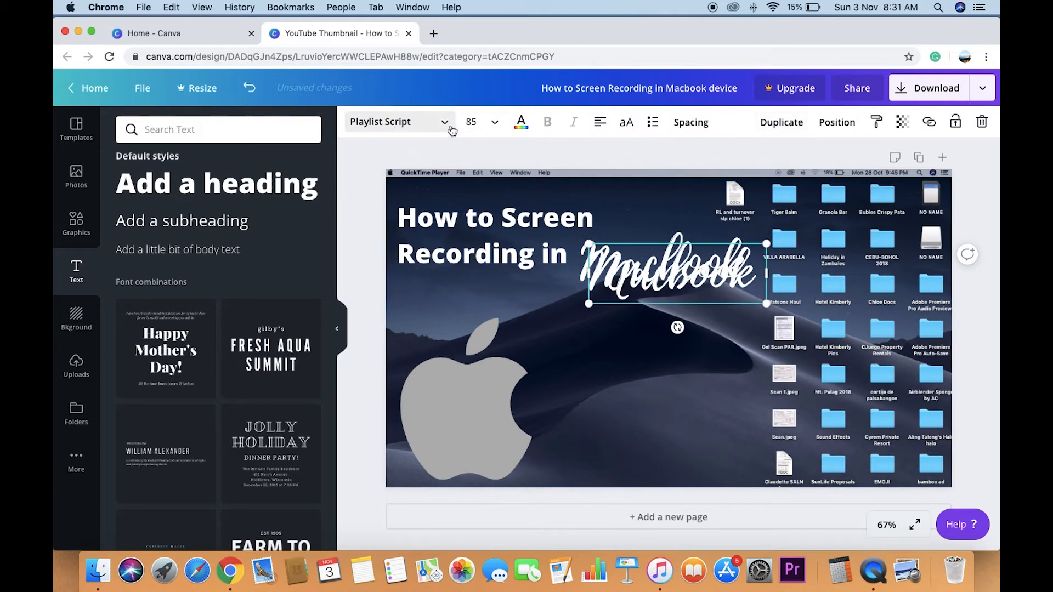
click(521, 122)
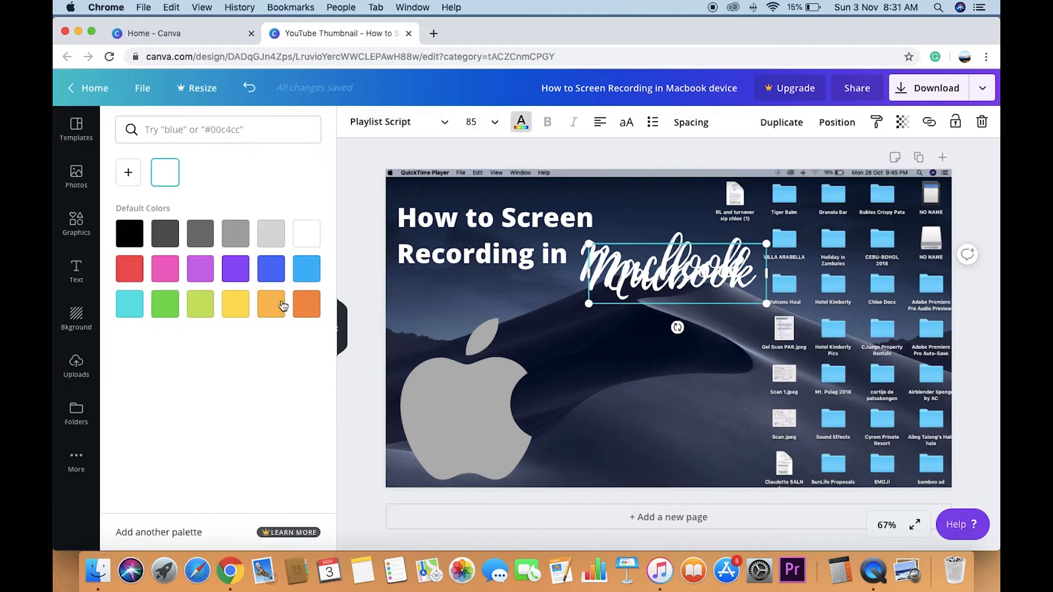
click(236, 305)
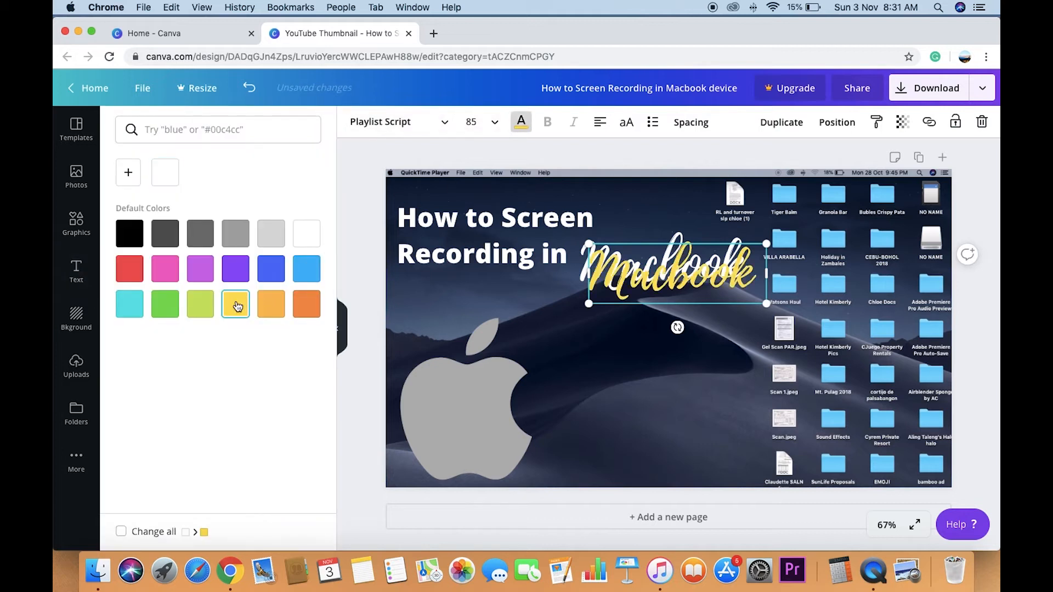
click(299, 303)
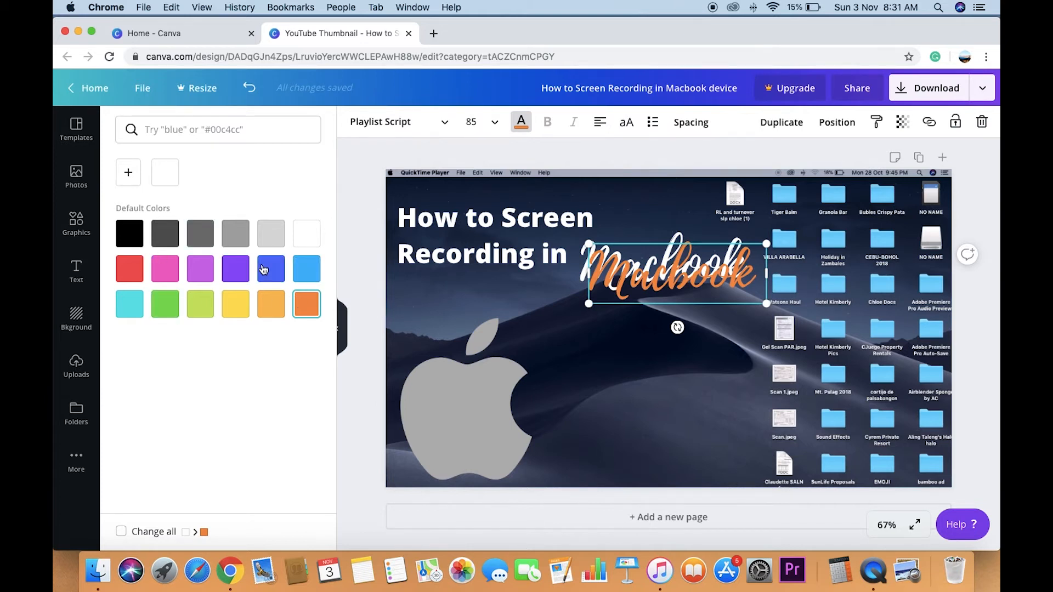
- Place the orange "Macbook" copy over the white one with a slight offset so the white forms an edge
drag(628, 273, 626, 265)
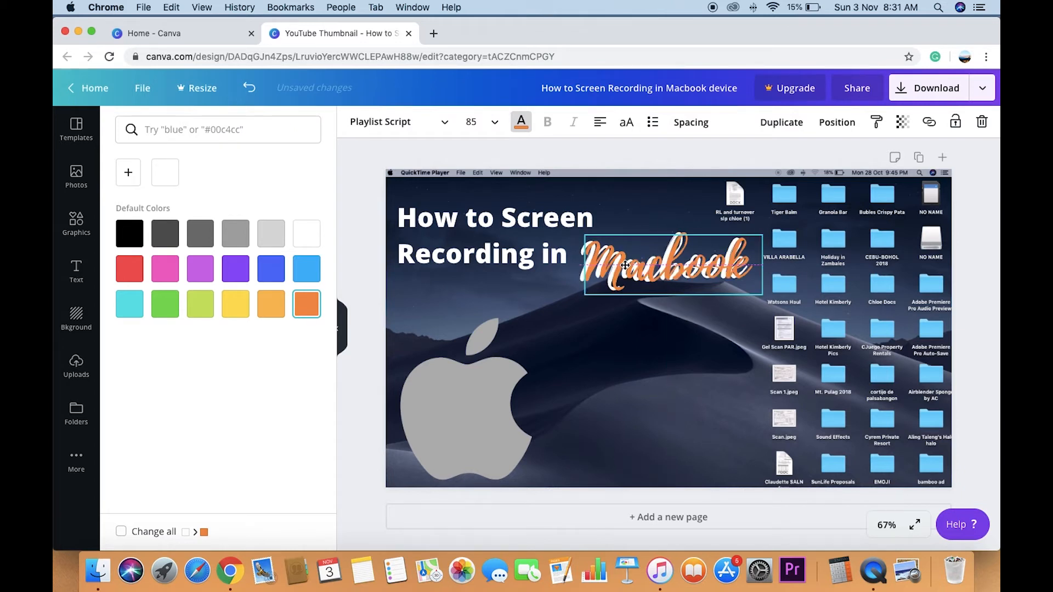
drag(625, 266, 649, 276)
click(637, 315)
click(640, 278)
click(625, 373)
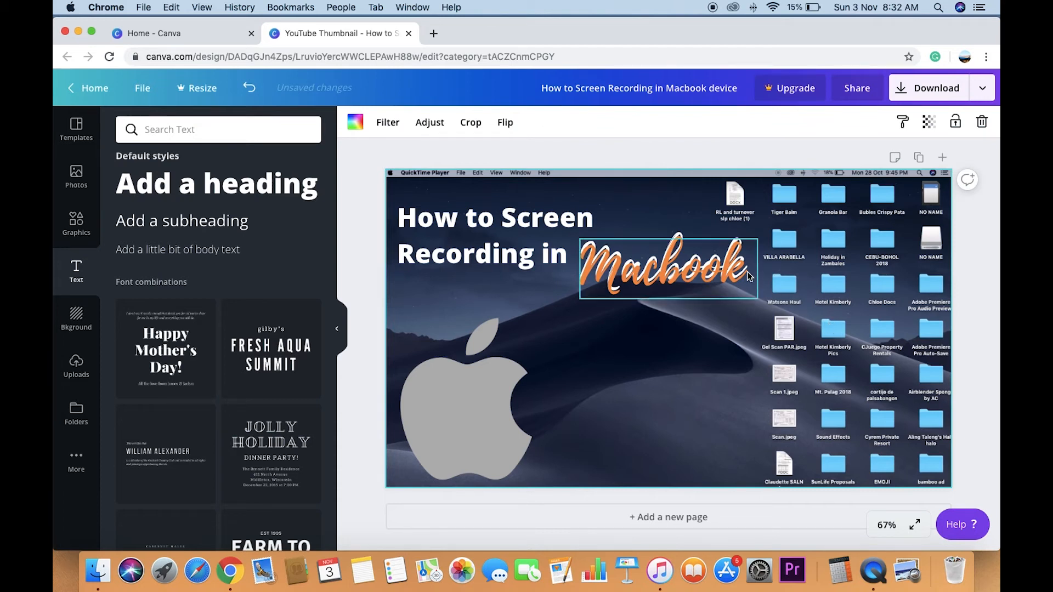
- Capitalize the "b" in the orange copy so it reads "MacBook"
click(692, 277)
click(680, 269)
key(BackSpace)
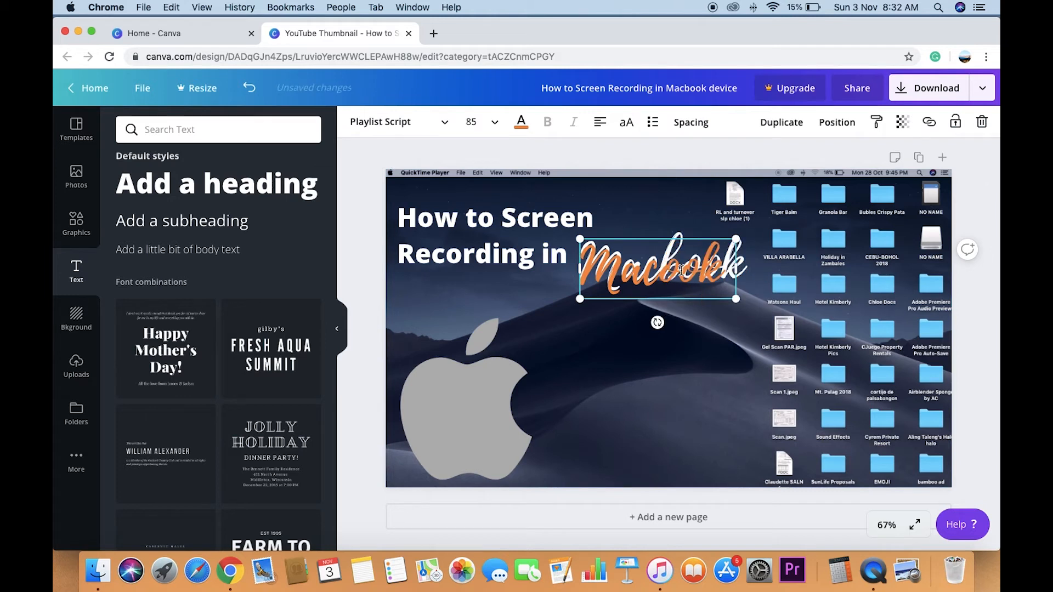
text(B)
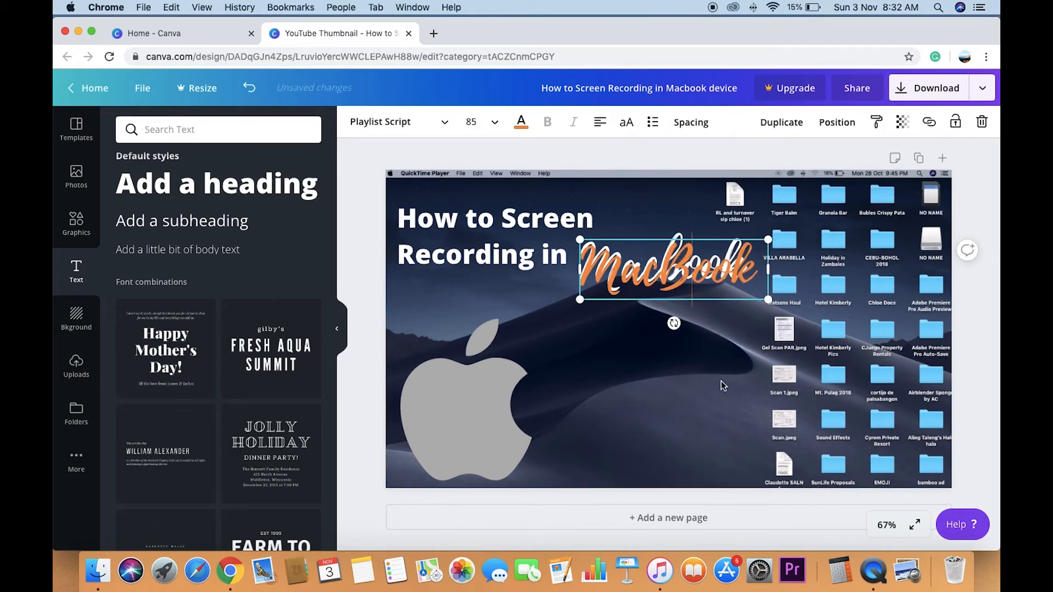
click(722, 365)
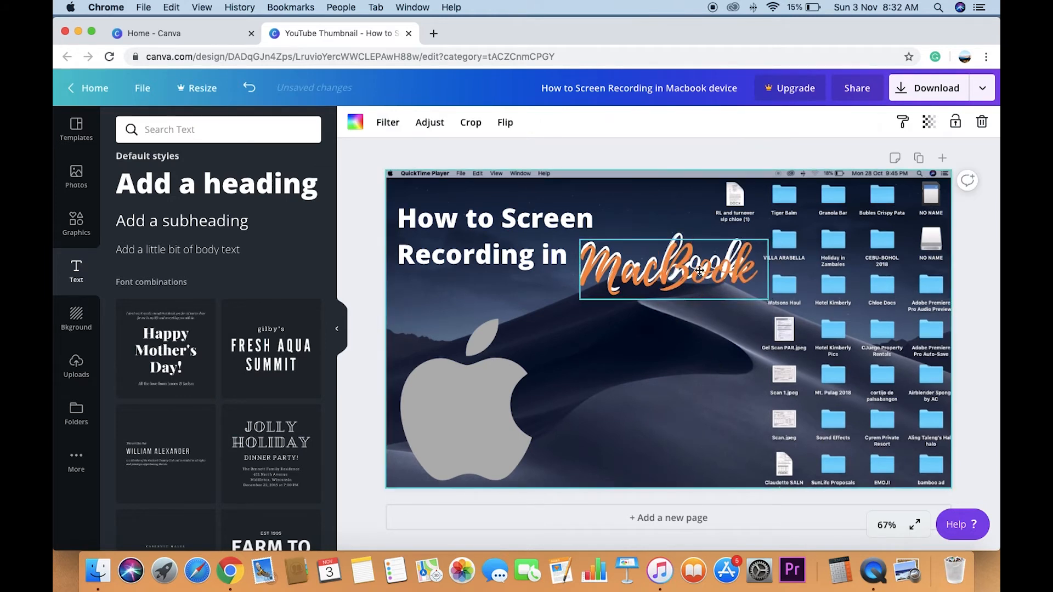
- Move the orange copy aside, change the white text to "MacBook", and put the orange copy back over it
drag(694, 275, 678, 336)
click(677, 262)
click(679, 263)
key(BackSpace)
text(B)
click(673, 319)
drag(677, 351, 694, 287)
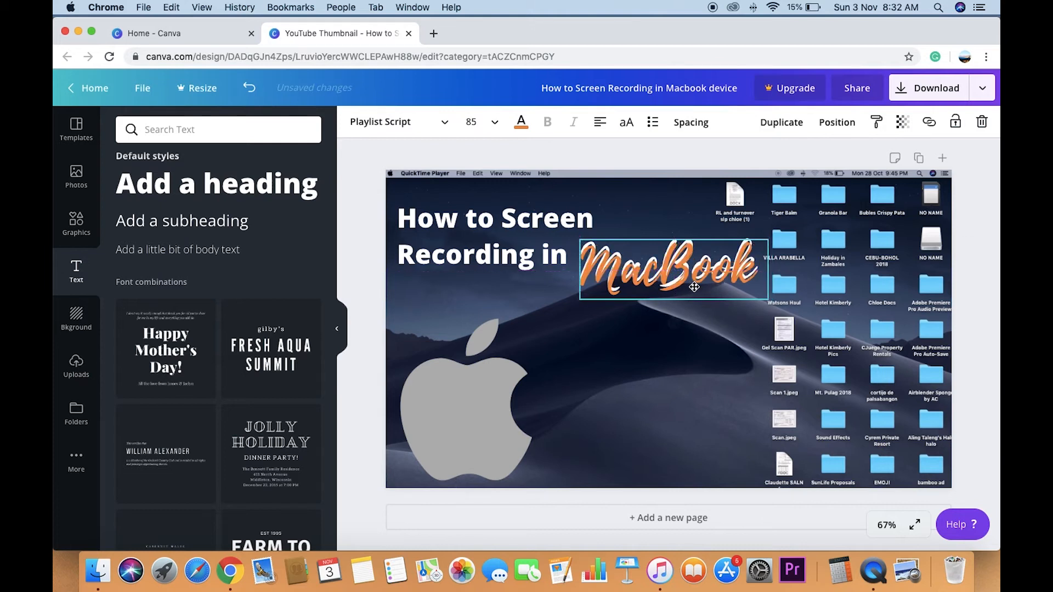
click(678, 353)
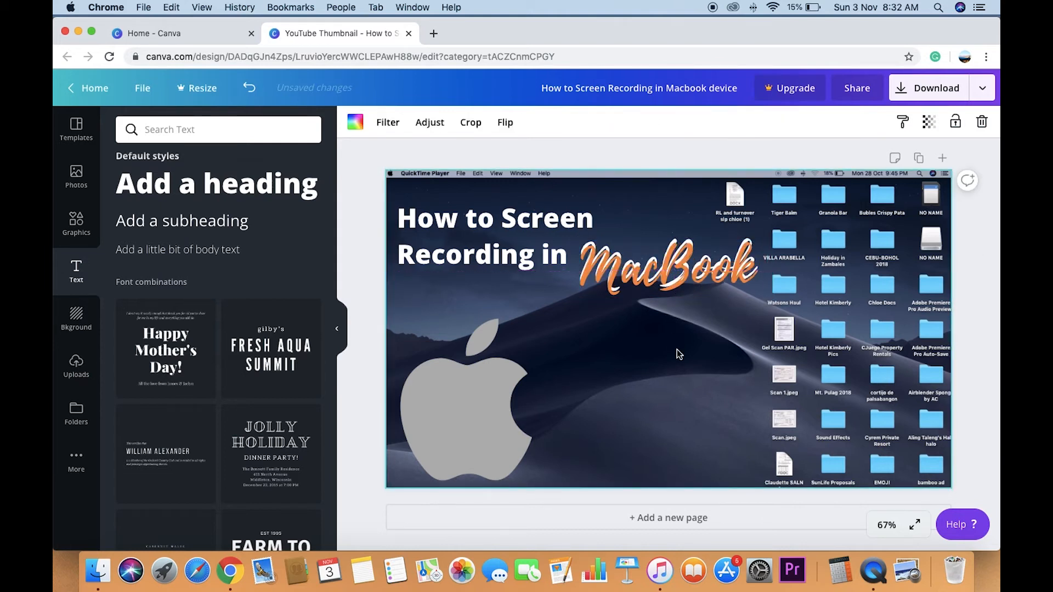
- Widen the text box of the "How to Screen Recording in" title slightly
click(505, 256)
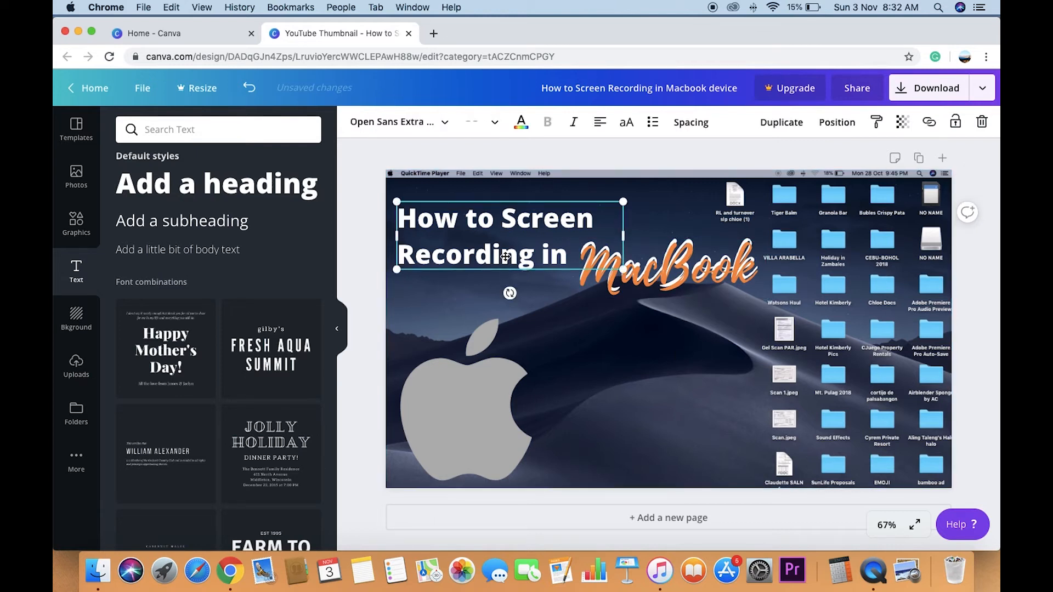
drag(623, 235, 634, 234)
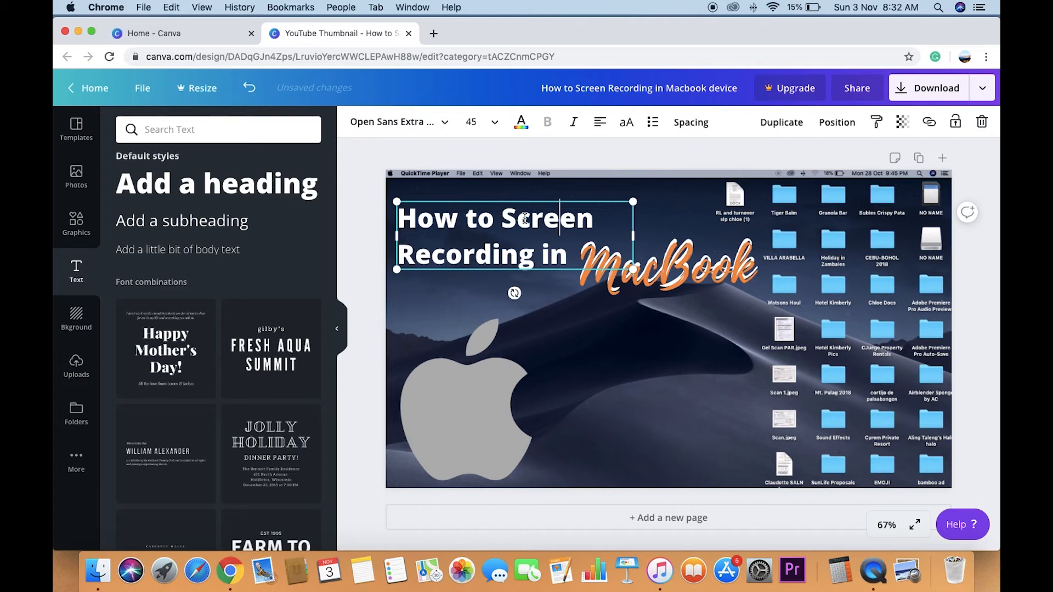
click(613, 357)
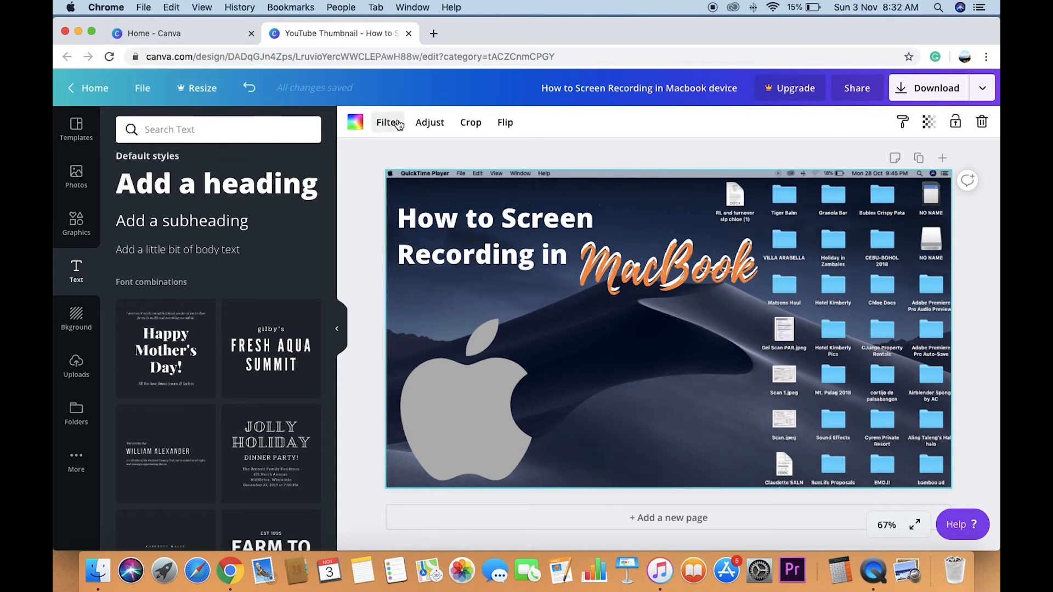
- Add a new heading to the page reading "Fast and Easy"
click(191, 190)
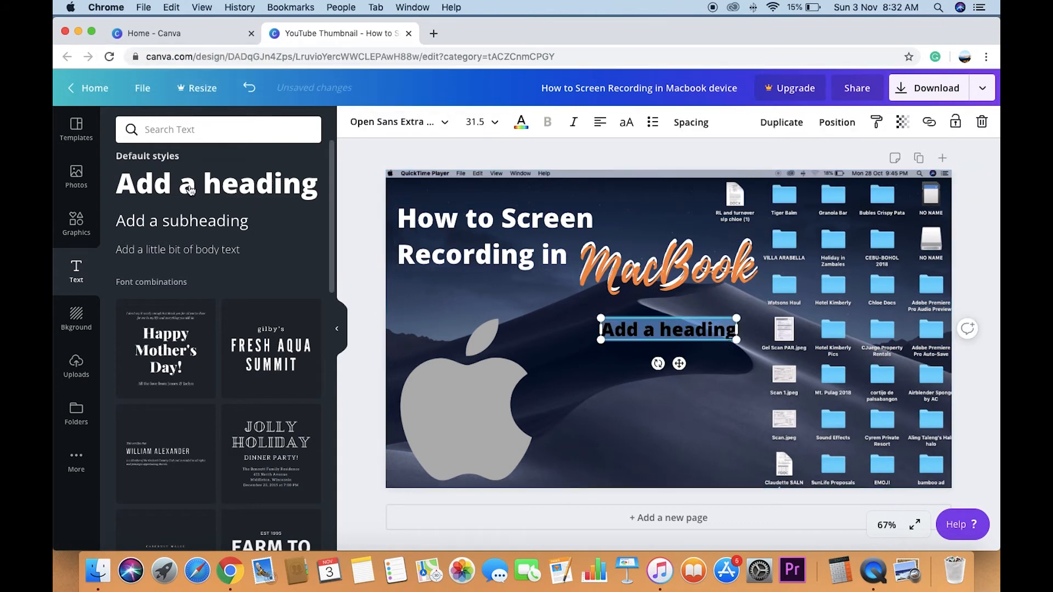
key(BackSpace)
text(Fast an)
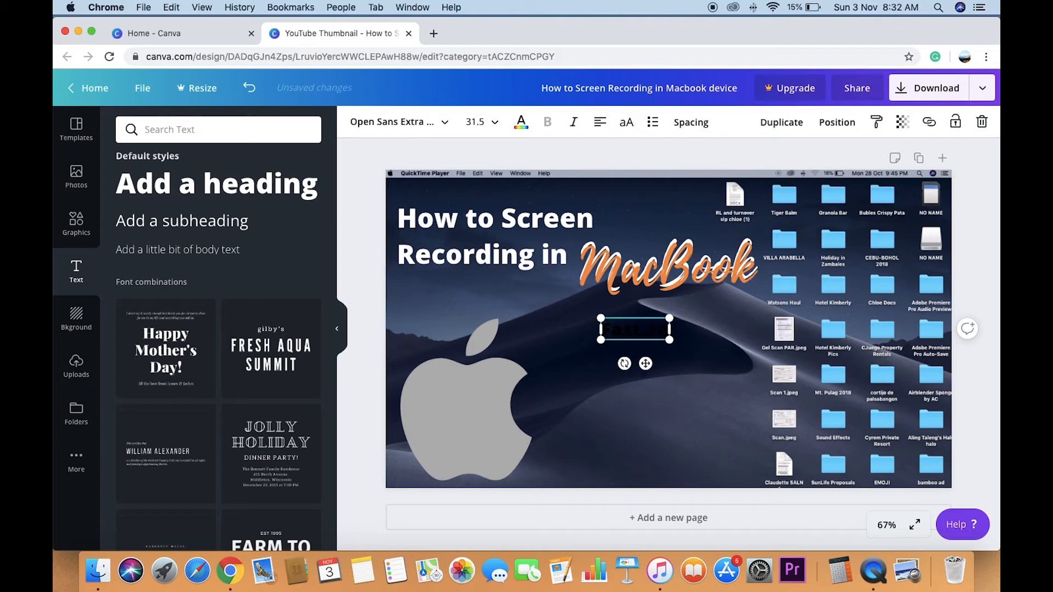
text(d Fa)
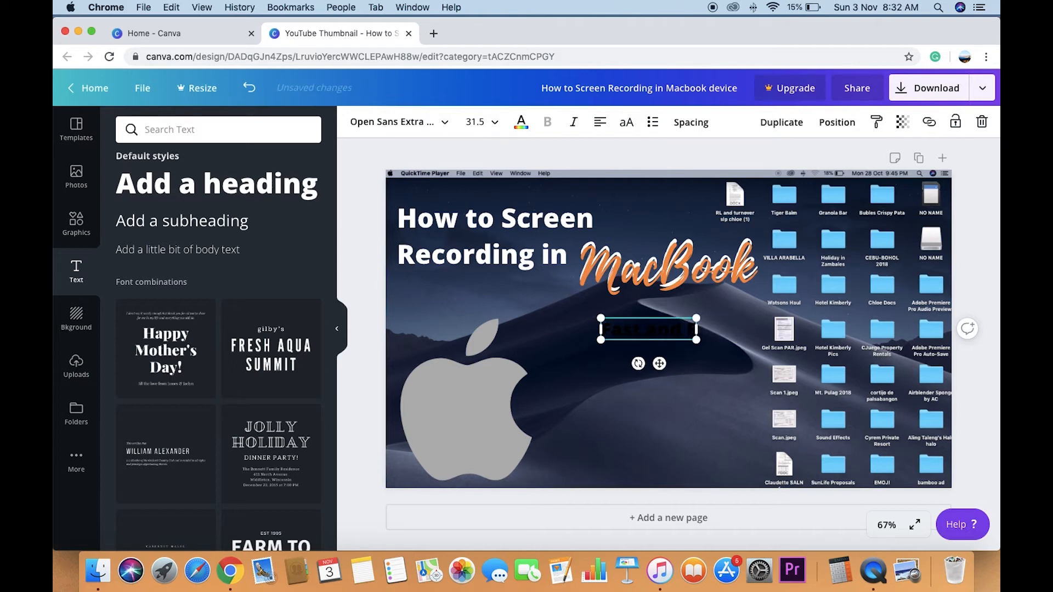
text(sy)
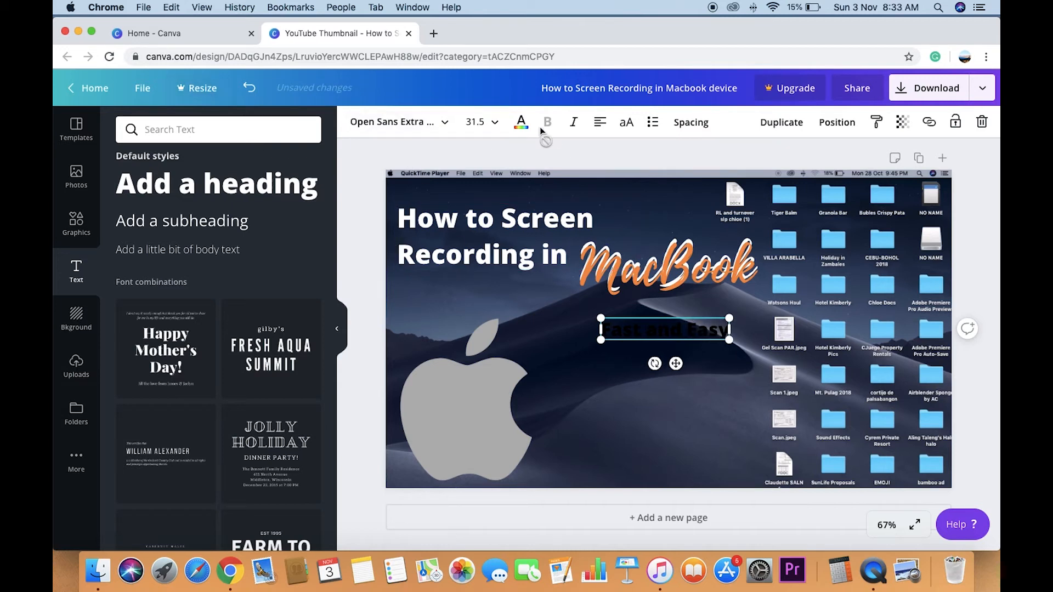
- Colour the "Fast and Easy" heading light orange after trying the darker orange and yellow
click(521, 125)
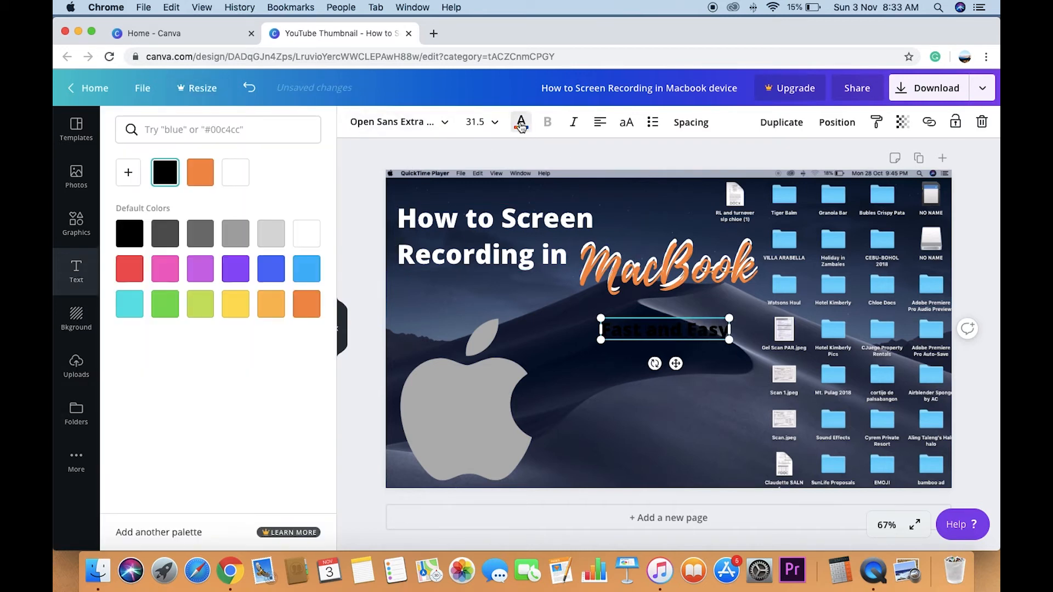
click(307, 305)
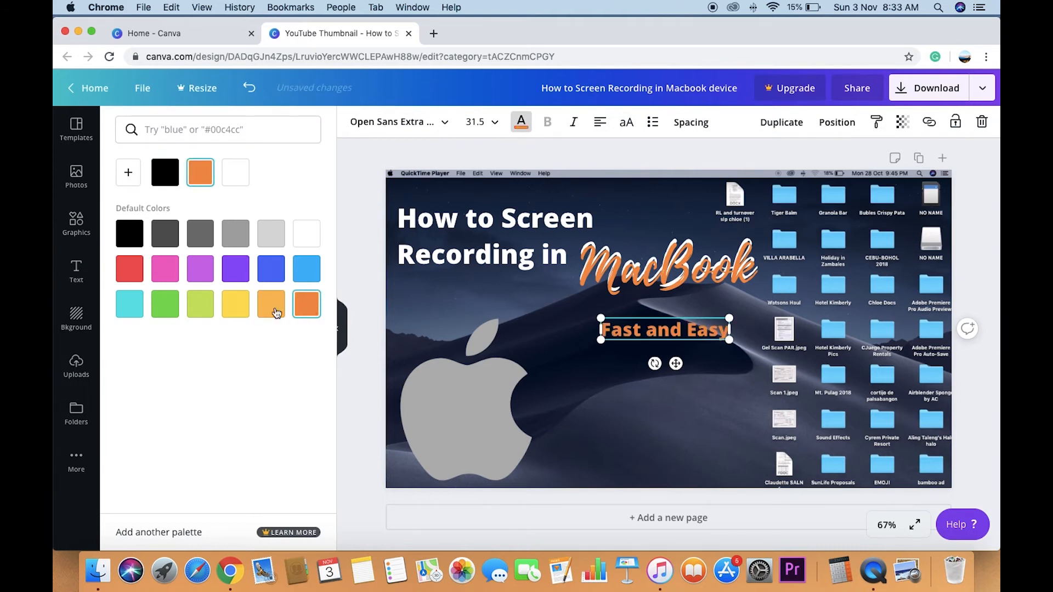
click(231, 306)
click(281, 308)
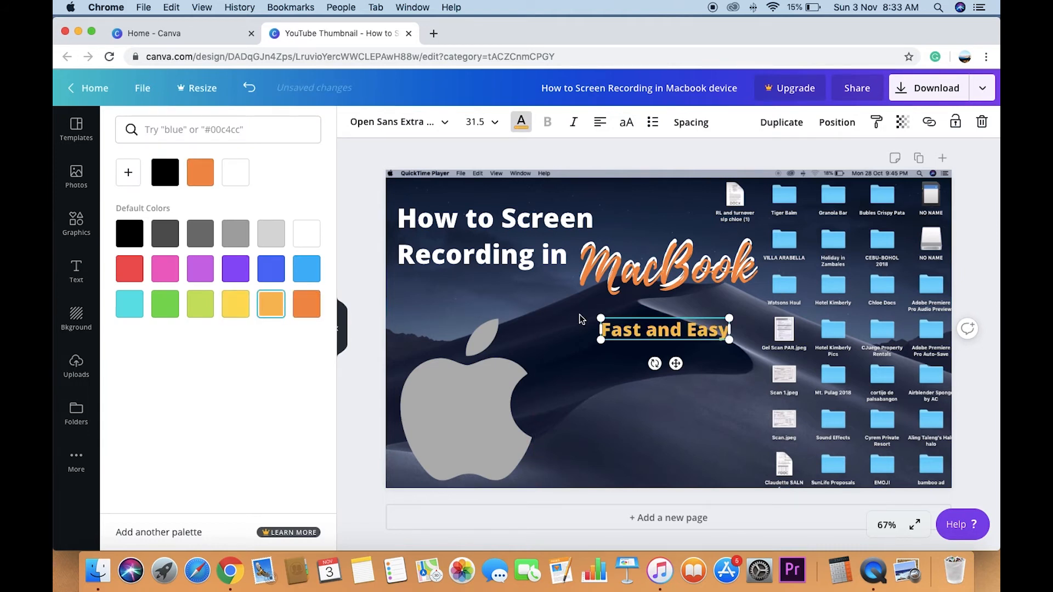
- Enlarge "Fast and Easy" to font size 50, widen its text box and position it beneath "MacBook"
drag(601, 339, 525, 353)
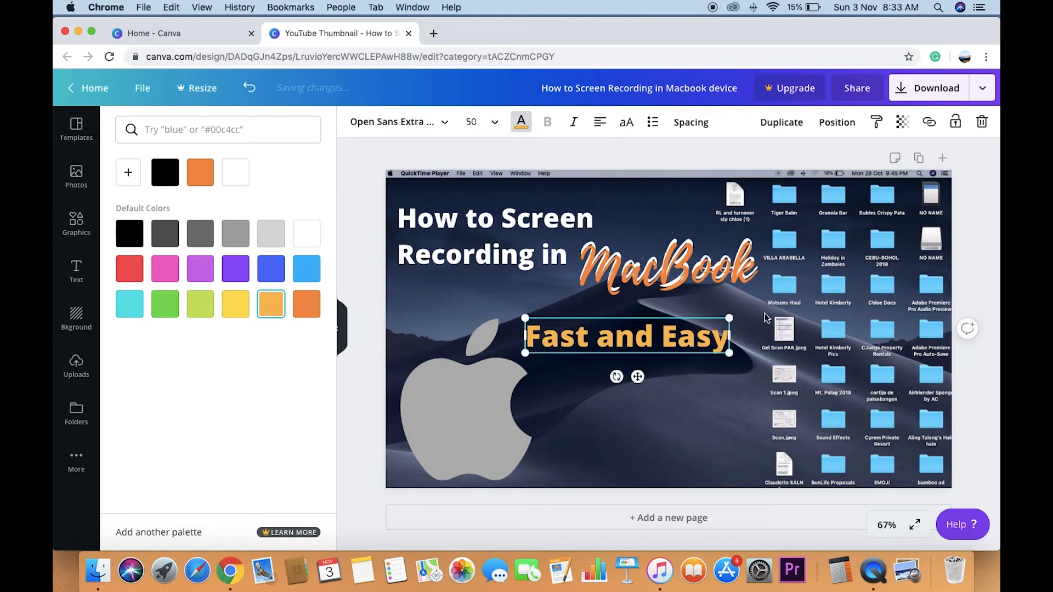
drag(729, 336, 748, 336)
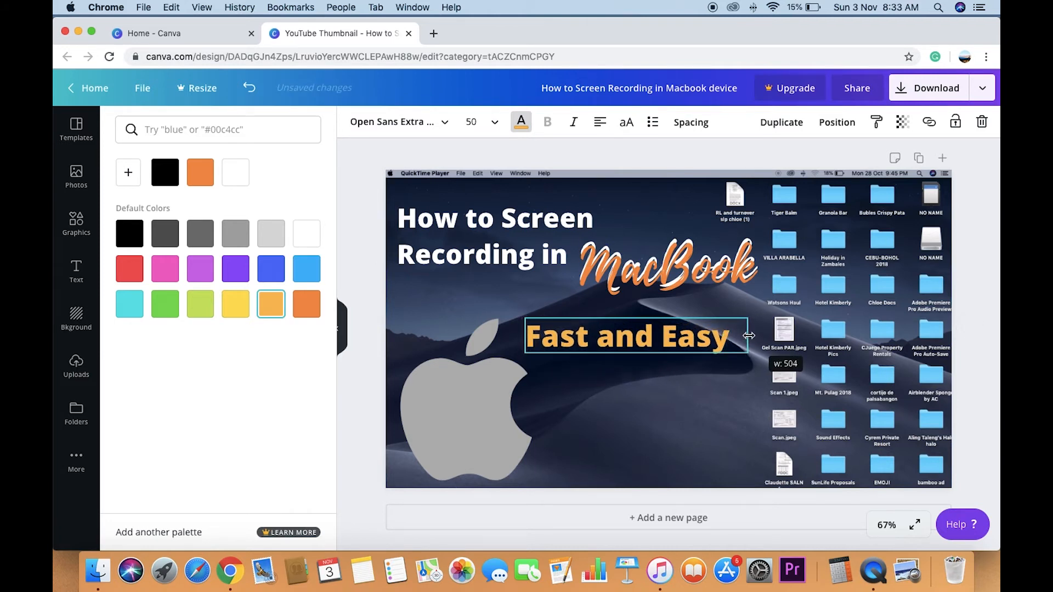
drag(646, 376, 673, 377)
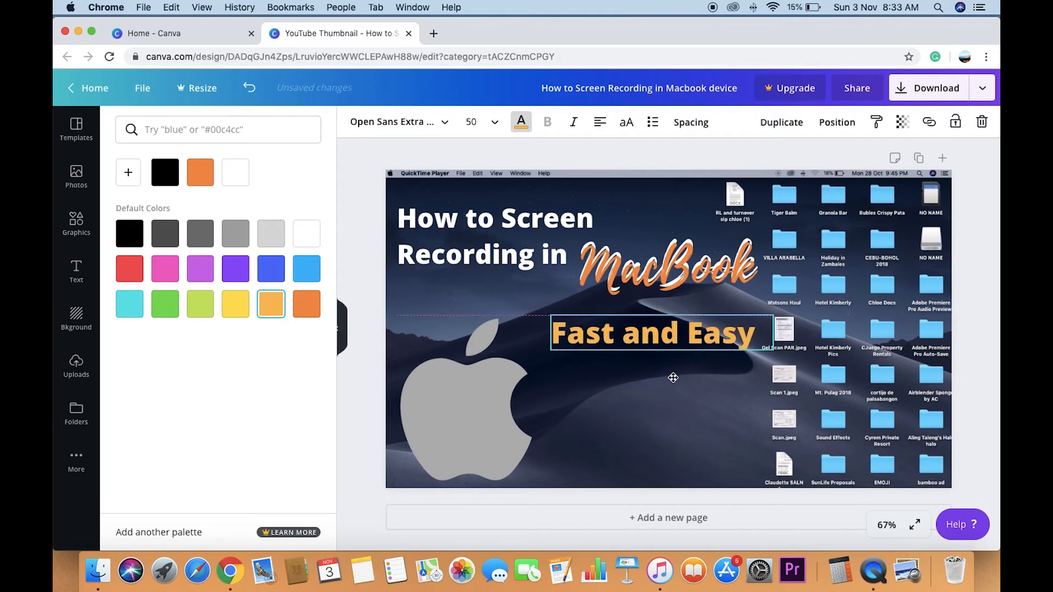
- Set the font of "Fast and Easy" to Adumu Regular and adjust its text box width to suit
click(419, 124)
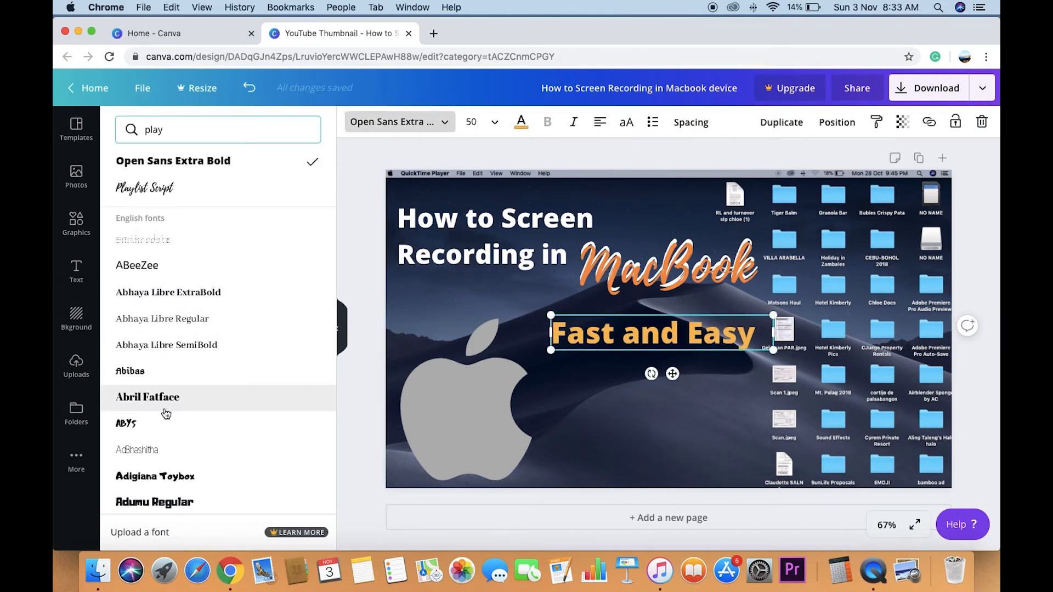
scroll(255, 440, down, 2)
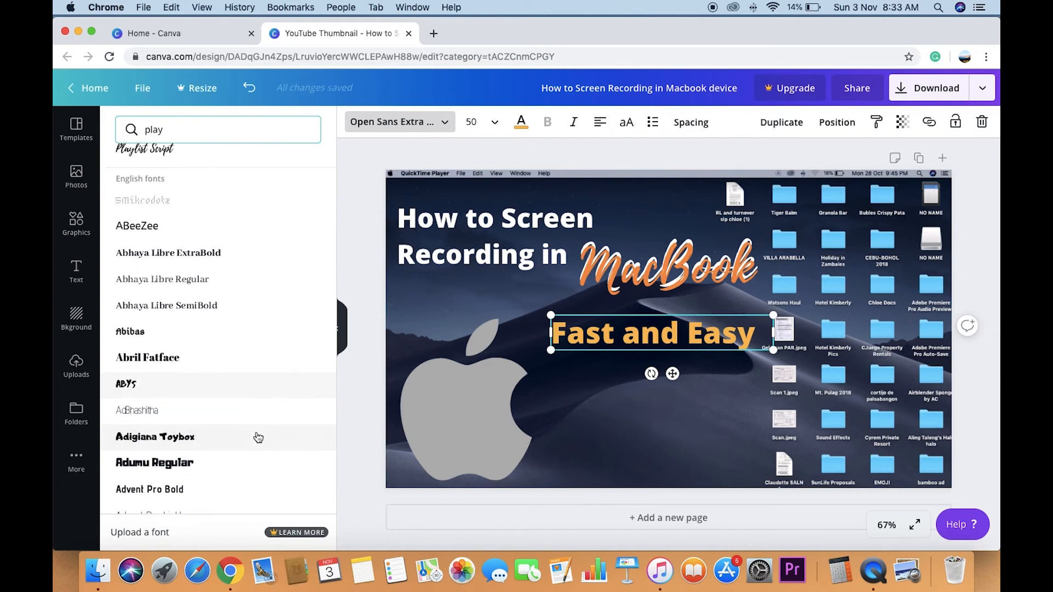
click(153, 463)
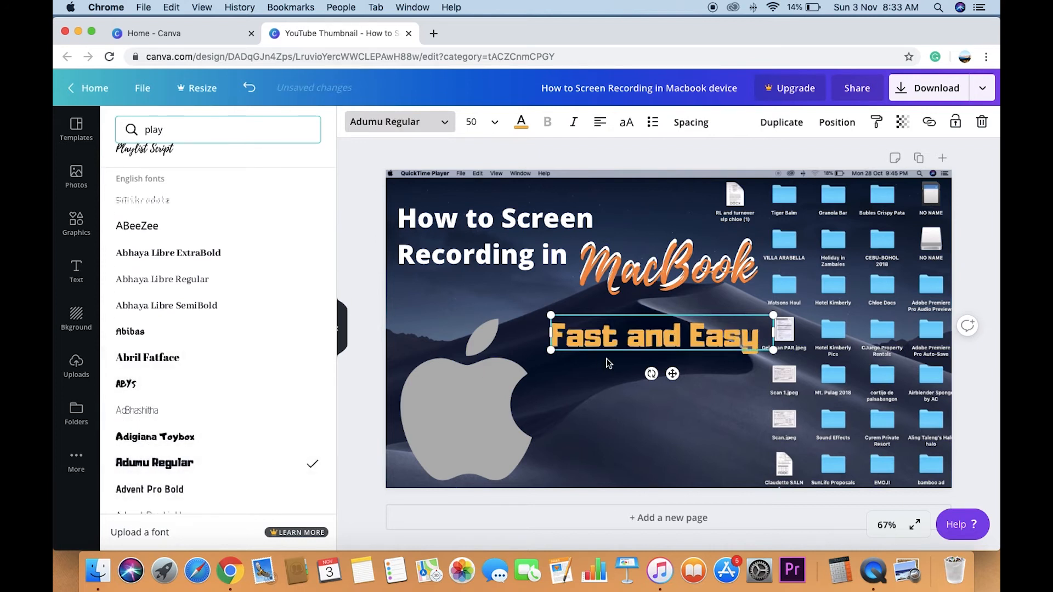
drag(790, 330, 800, 332)
mouse_move(550, 332)
mouse_down()
mouse_move(512, 333)
mouse_move(536, 332)
mouse_up()
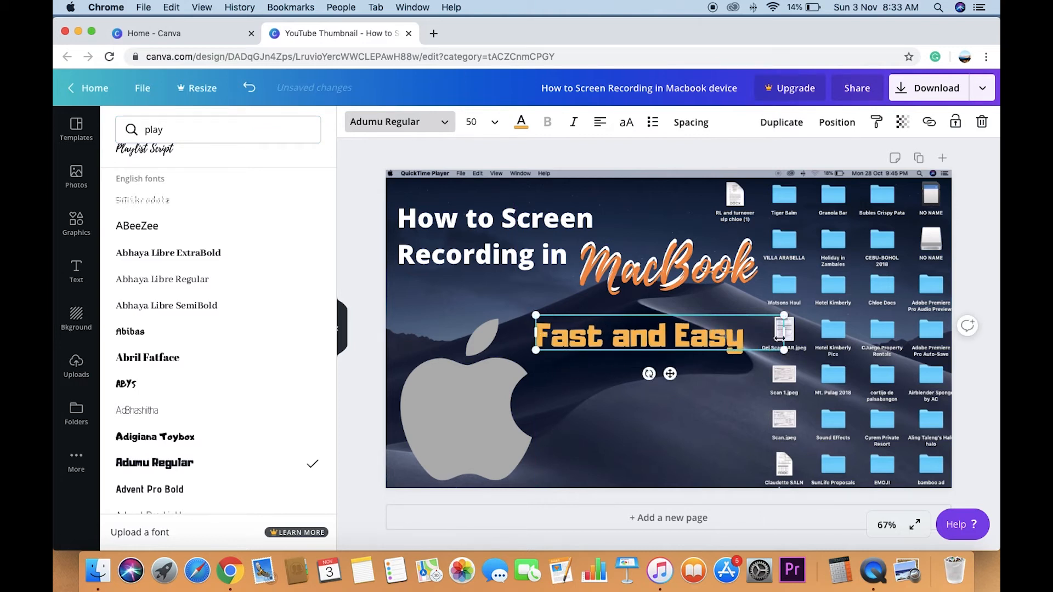
drag(783, 332, 763, 333)
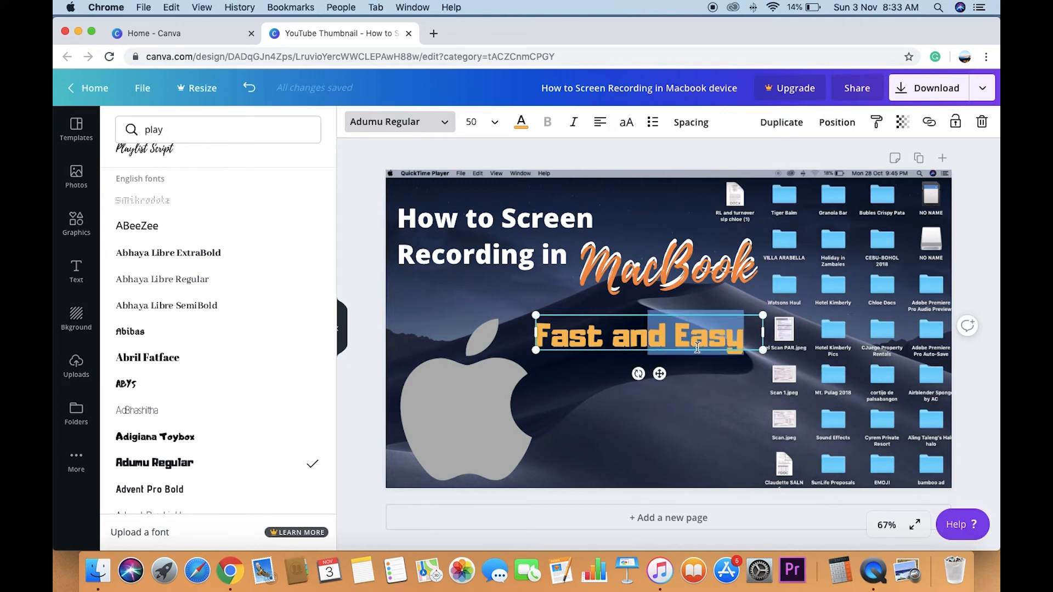
click(708, 367)
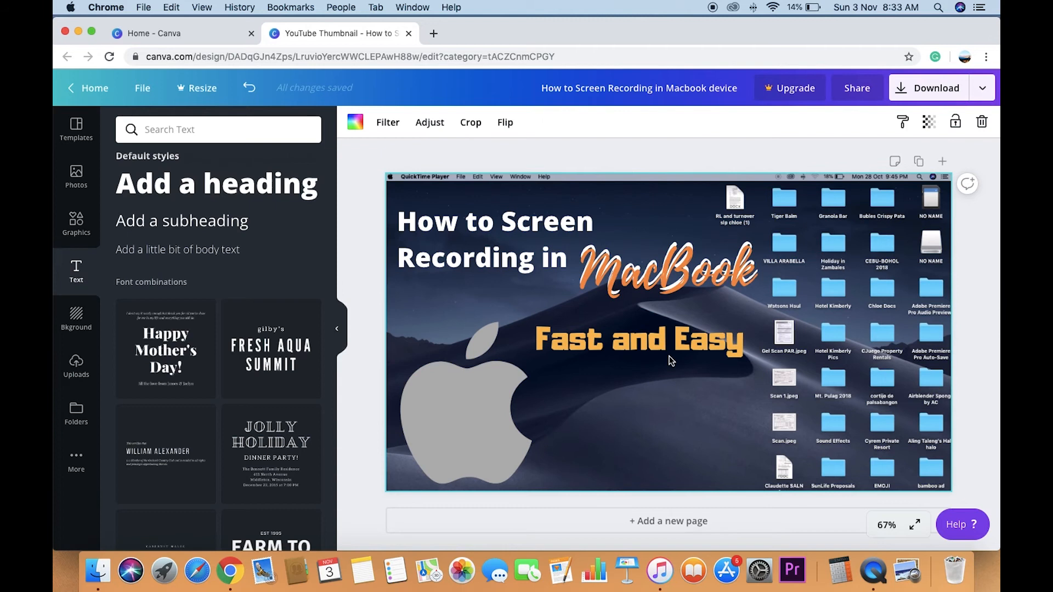
- Duplicate "Fast and Easy", place the copy slightly offset over the original, and colour it orange after trying light grey and white
click(668, 340)
click(770, 121)
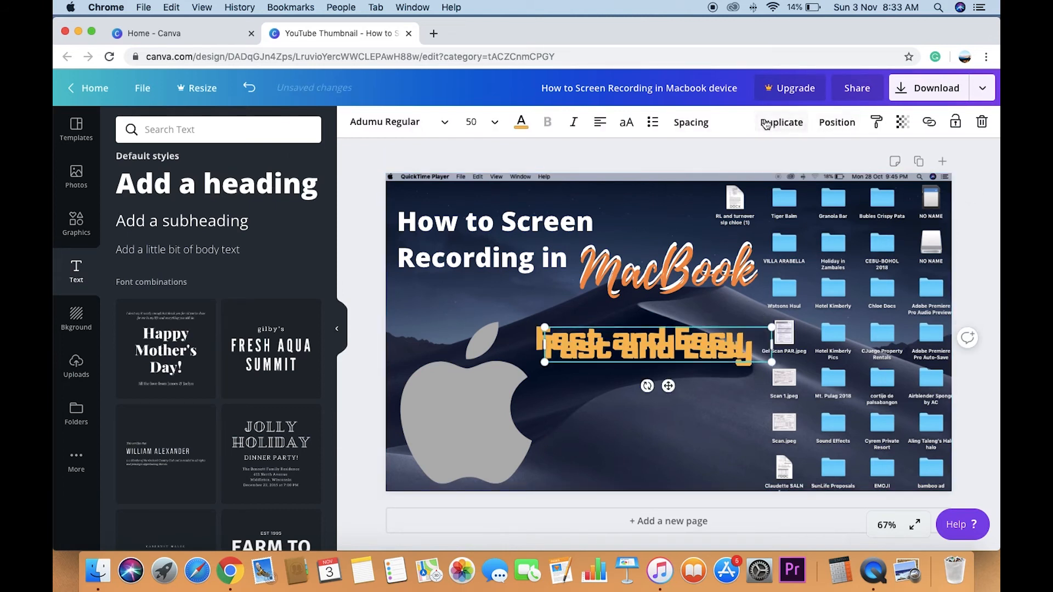
click(521, 122)
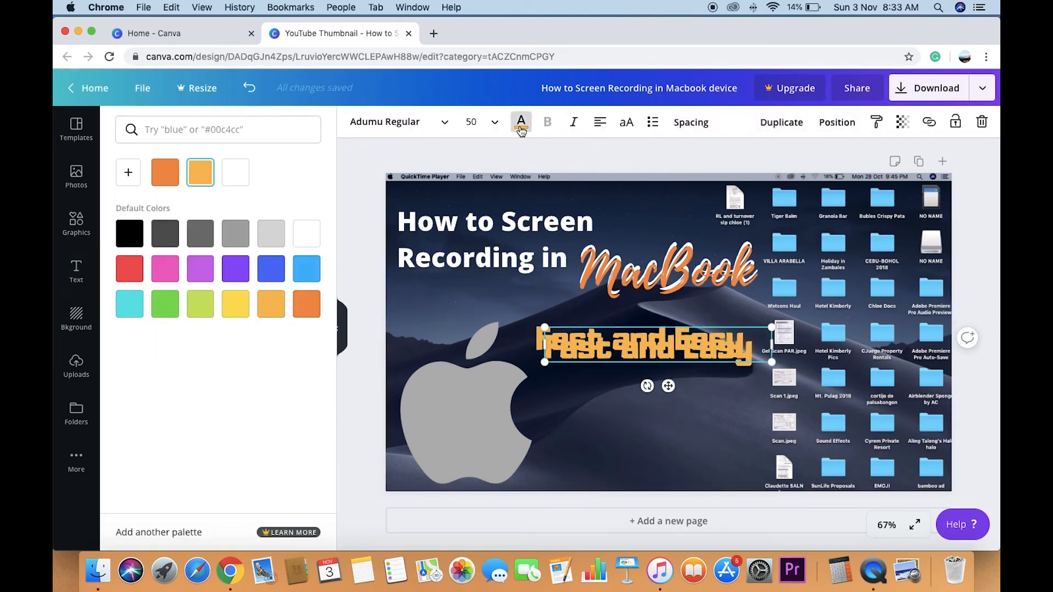
click(271, 236)
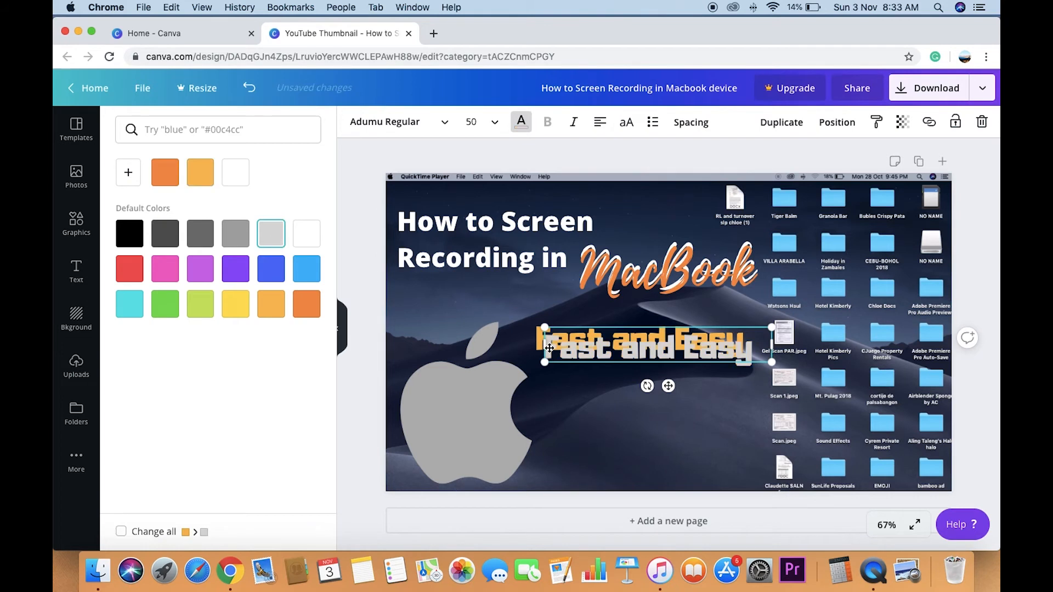
drag(579, 347, 576, 343)
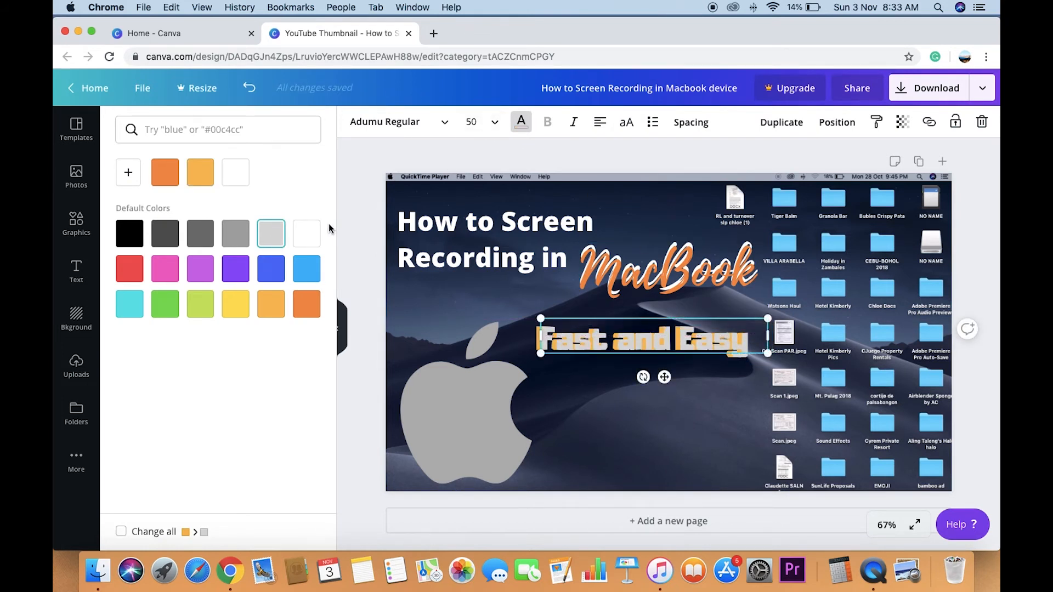
click(311, 235)
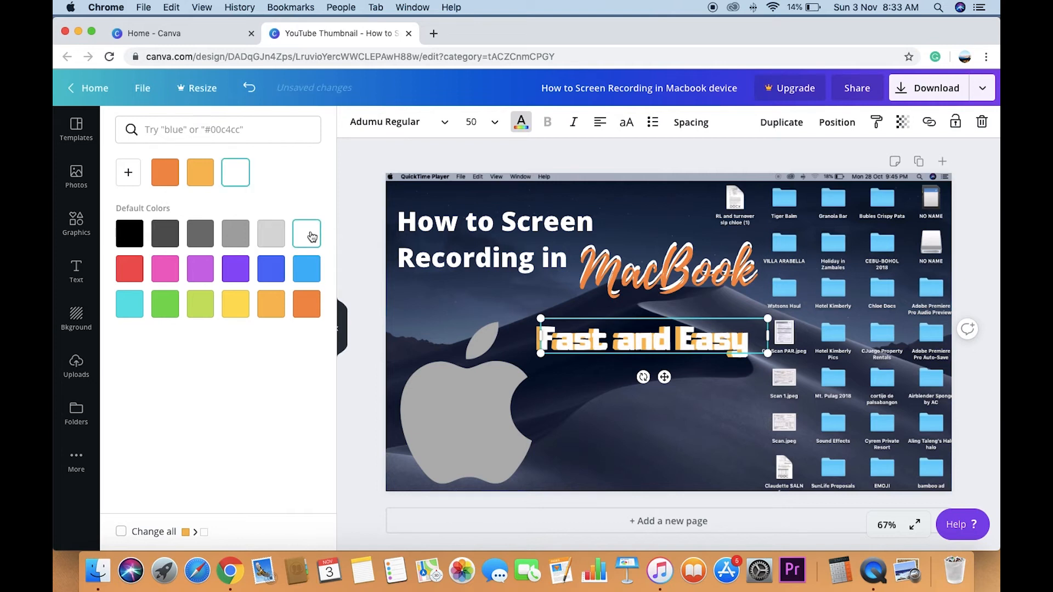
click(306, 307)
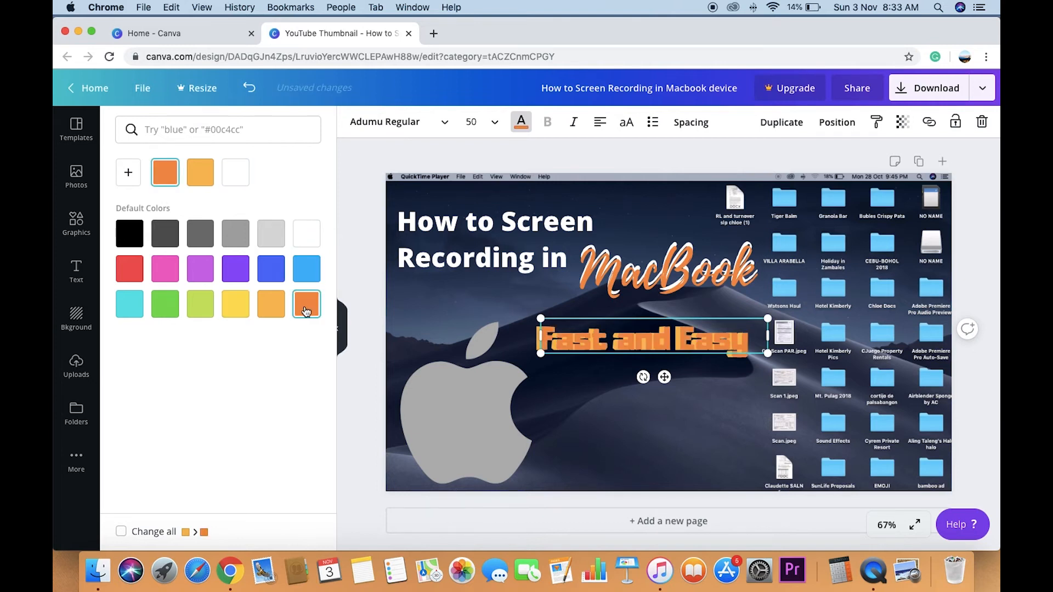
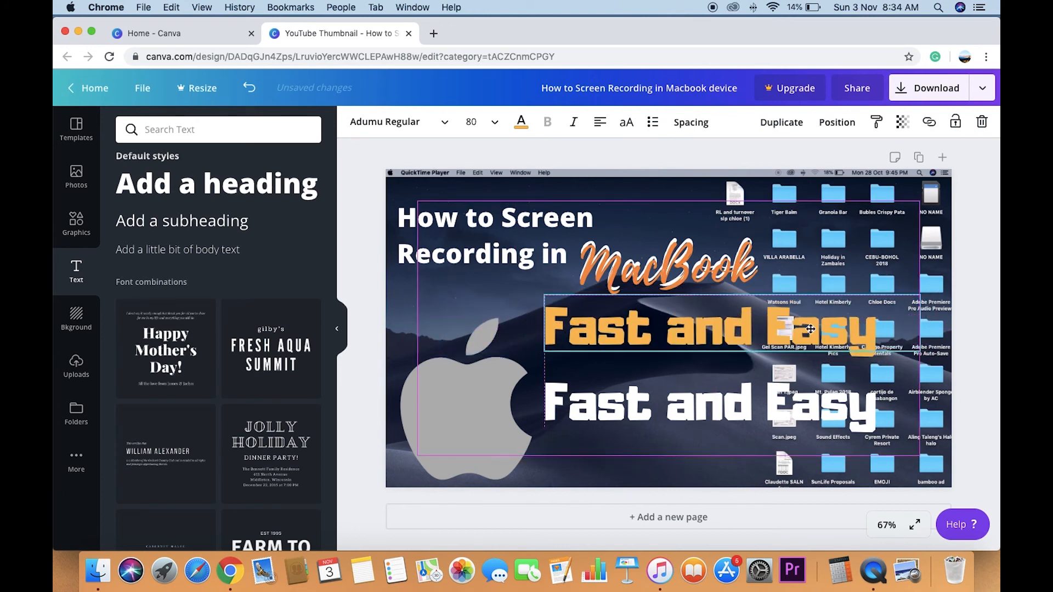
- Move the white "Fast and Easy" text up behind the orange copy and delete the orange copy
drag(767, 403, 774, 328)
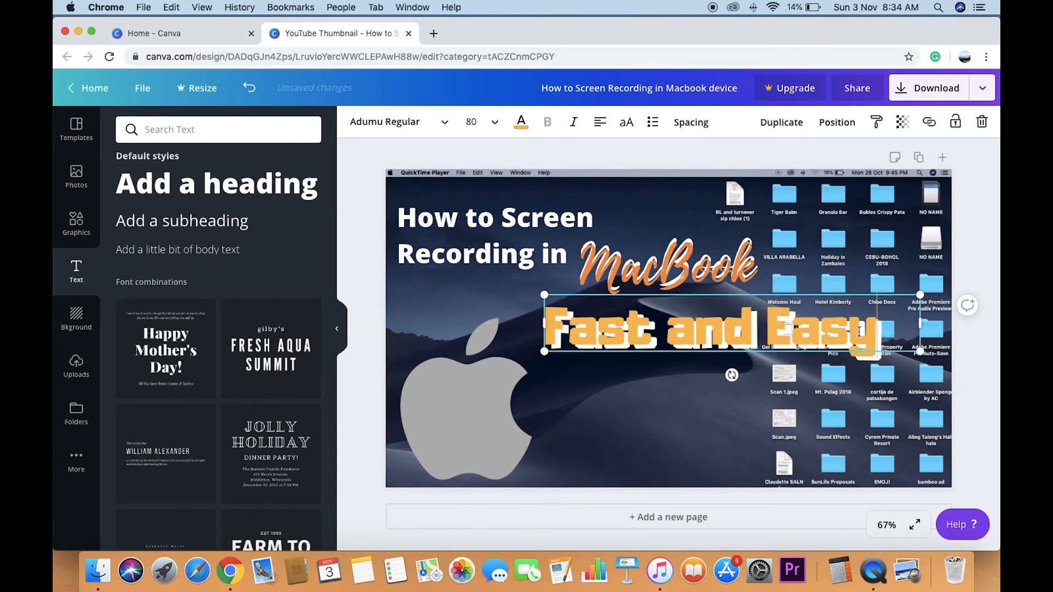
click(614, 294)
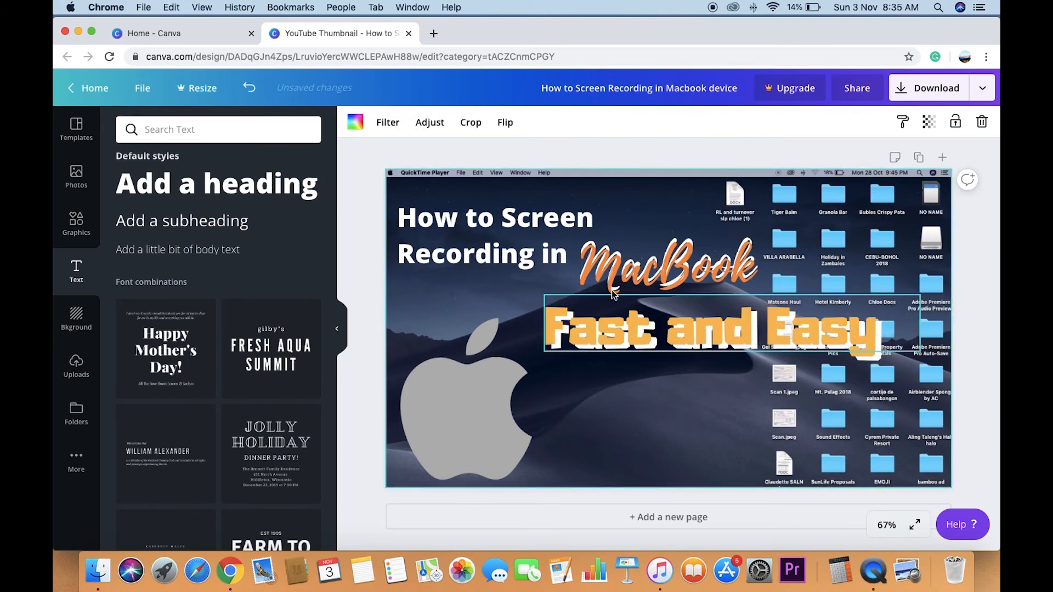
click(754, 346)
key(Delete)
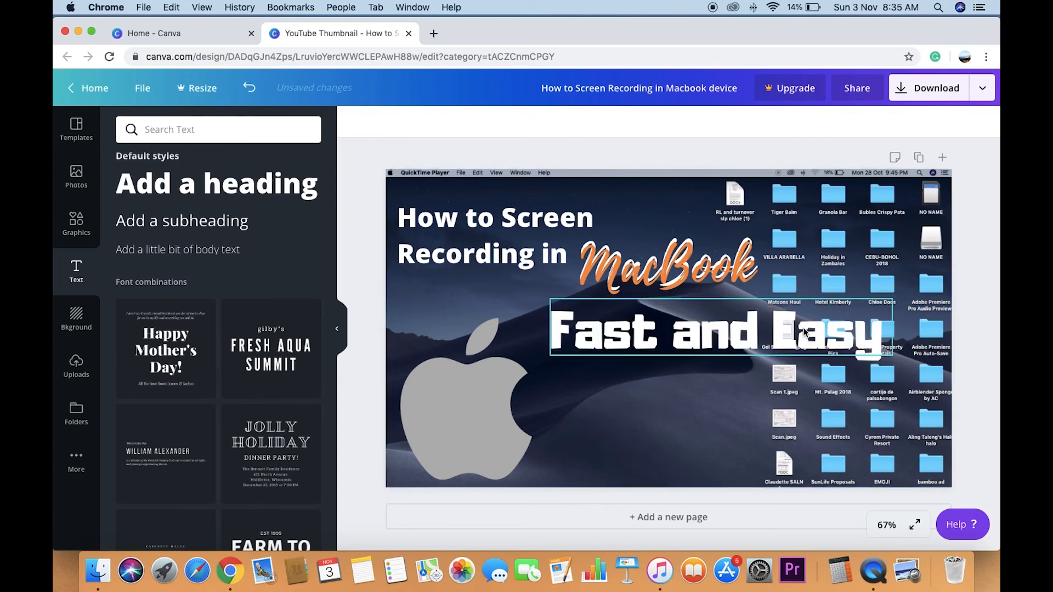
- Replace the remaining white "Fast and Easy" text with "For Beginners"
click(804, 331)
double_click(808, 333)
key(BackSpace)
key(BackSpace)
key(BackSpace)
key(BackSpace)
key(BackSpace)
key(BackSpace)
key(BackSpace)
key(BackSpace)
key(BackSpace)
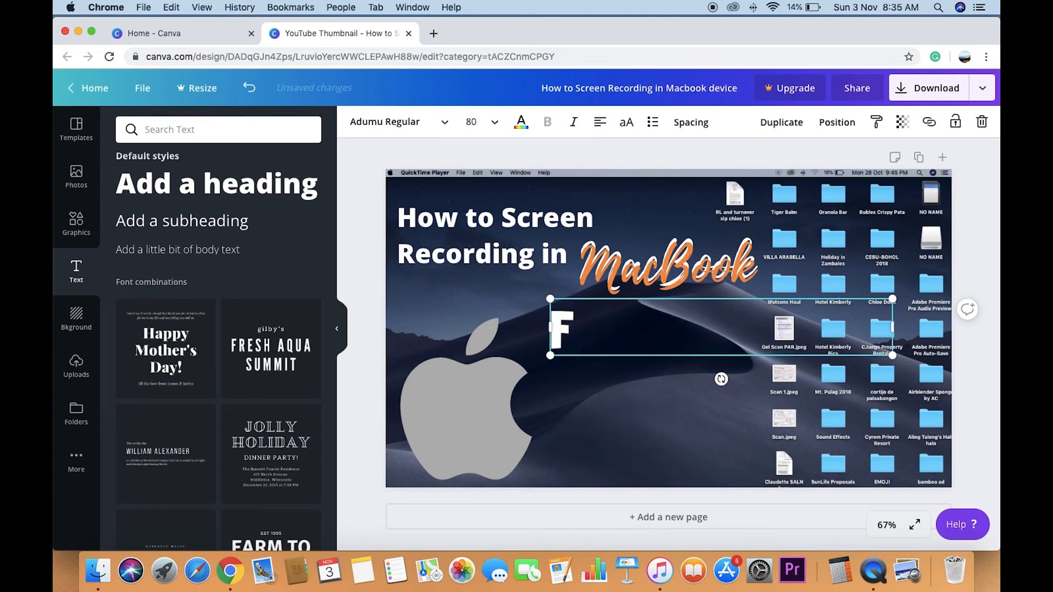
text(or)
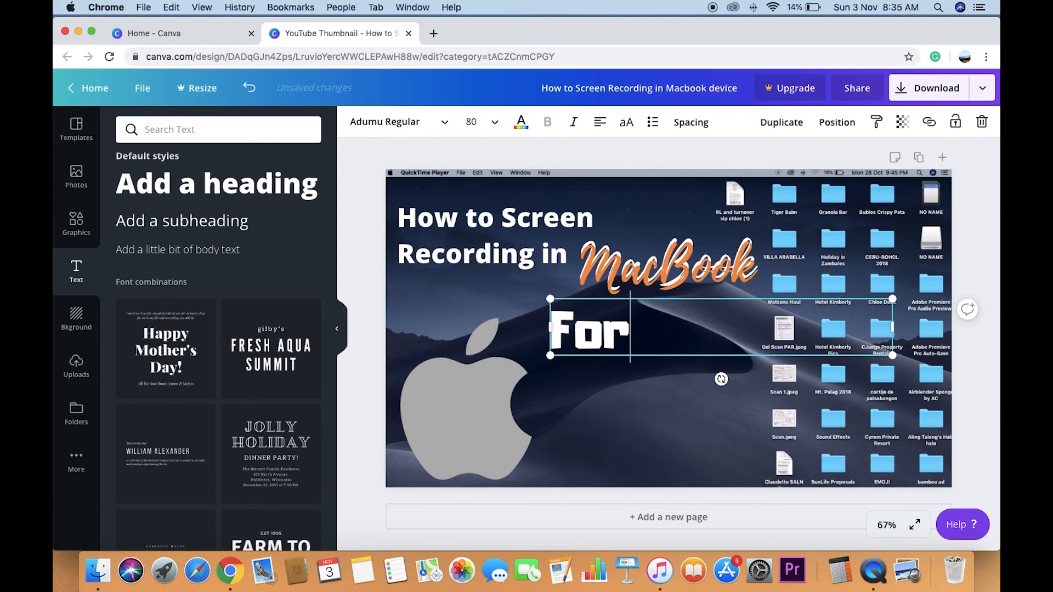
text( Beginners)
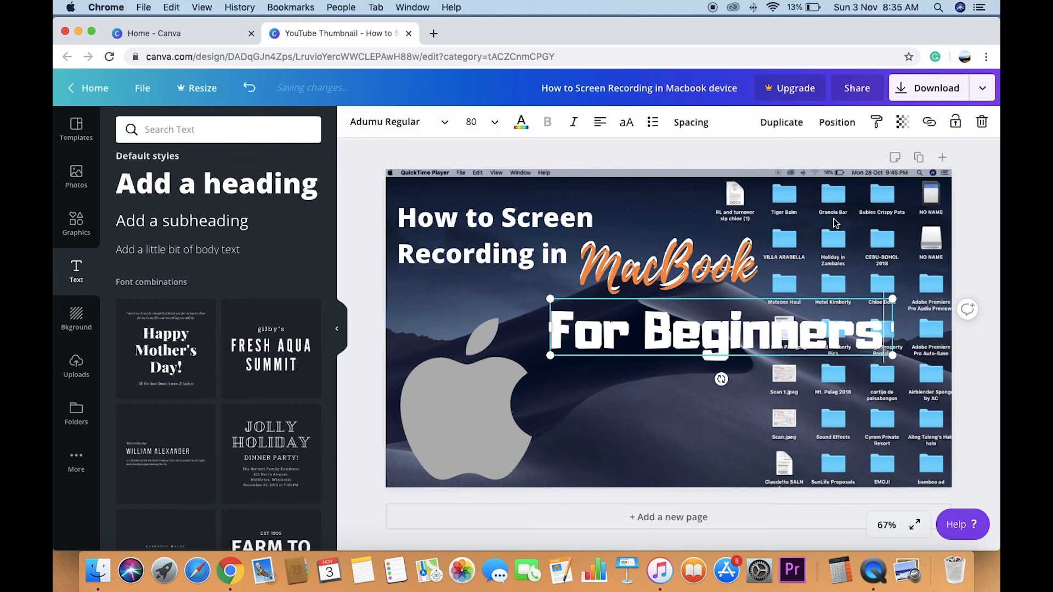
- Set the font size of "For Beginners" to 64 and narrow its text box to fit the words
click(487, 124)
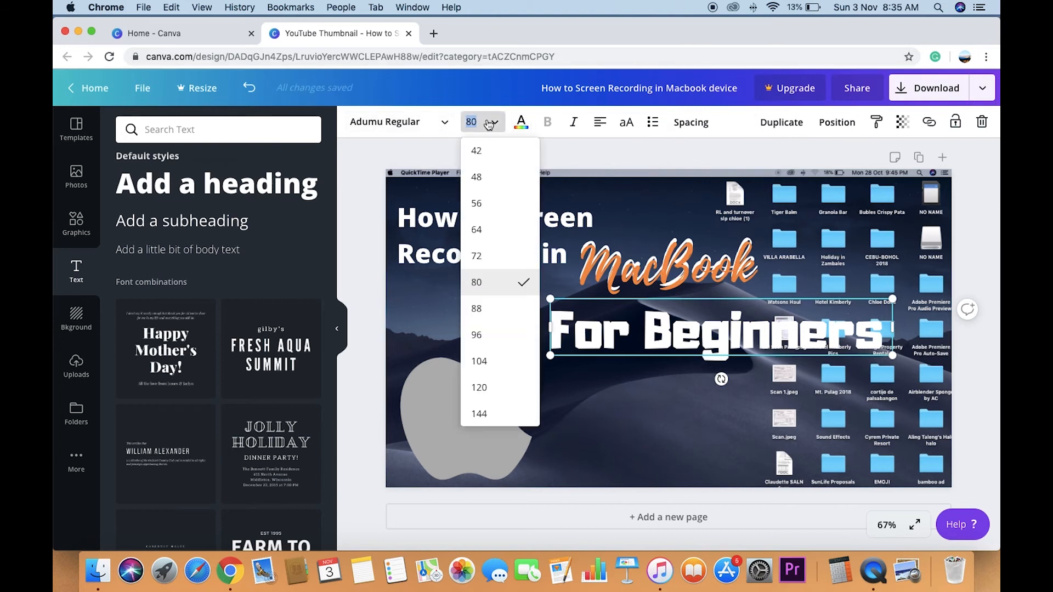
click(497, 242)
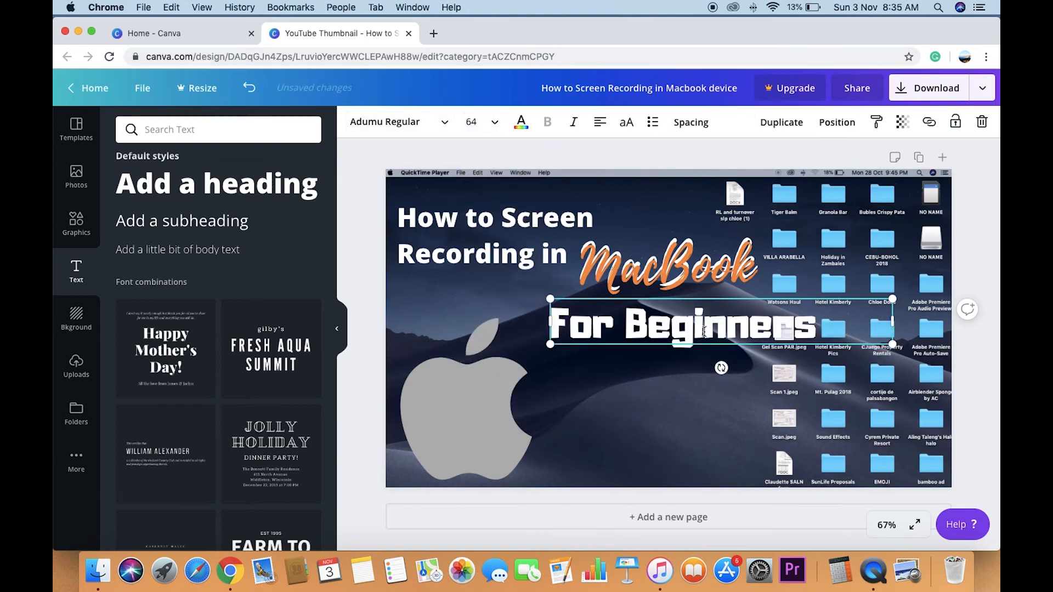
drag(893, 323, 820, 333)
- Duplicate "For Beginners", colour the copy orange and place it slightly offset over the white original
click(782, 122)
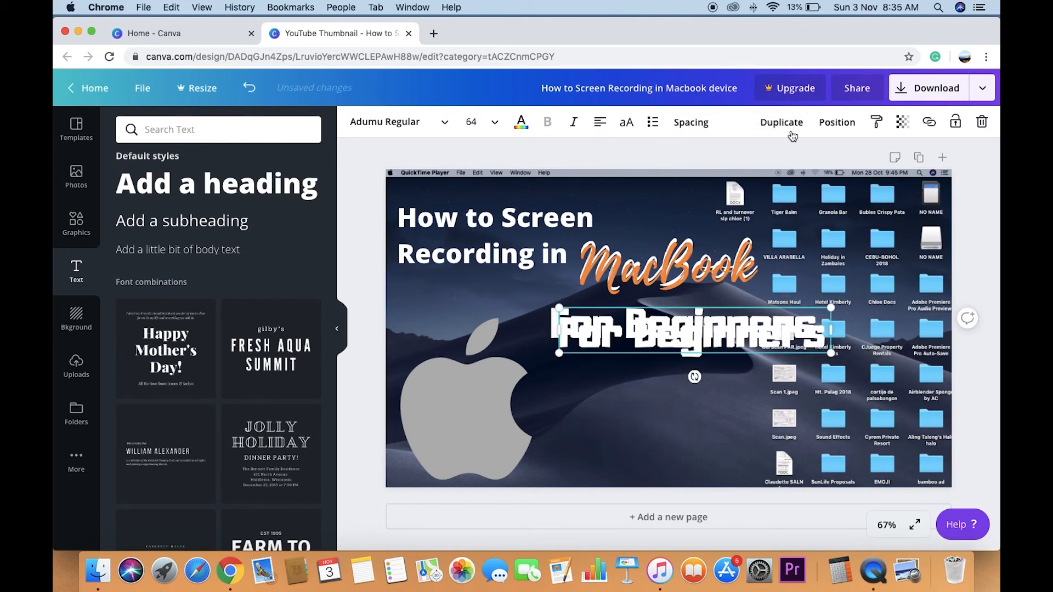
click(521, 122)
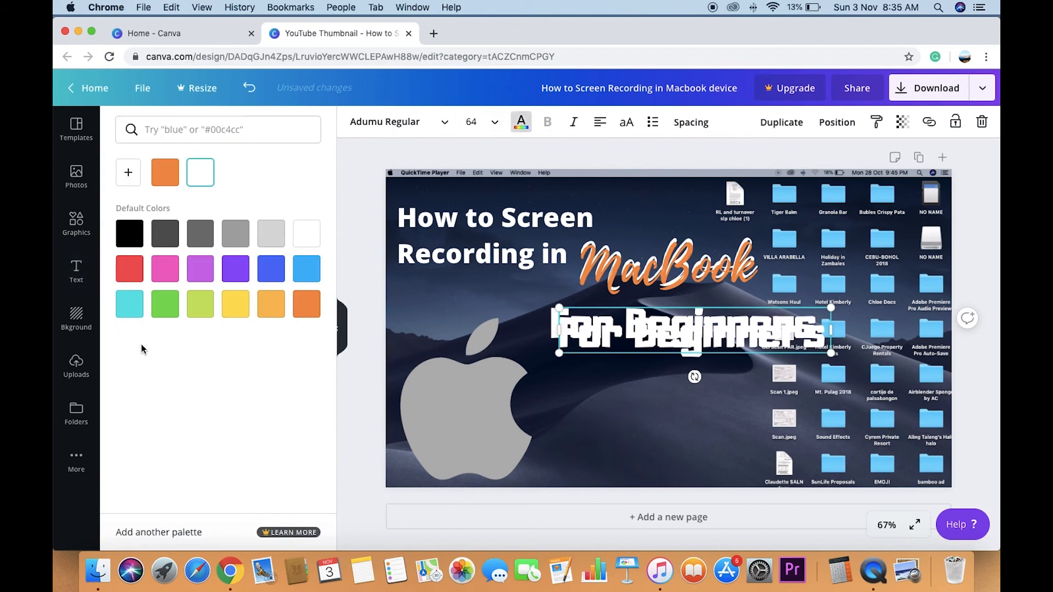
click(321, 310)
drag(643, 338, 640, 333)
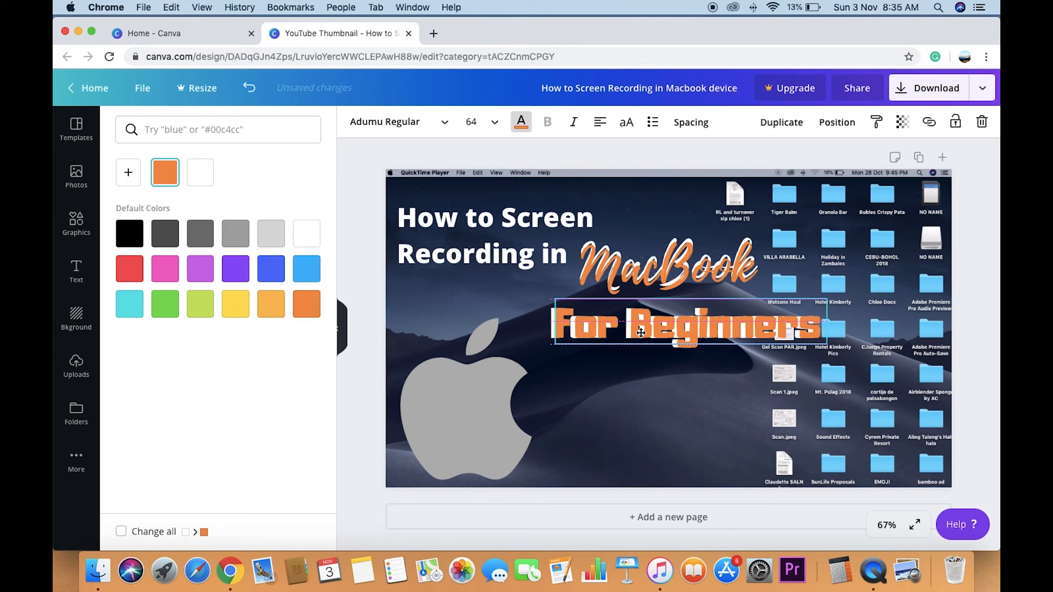
click(623, 459)
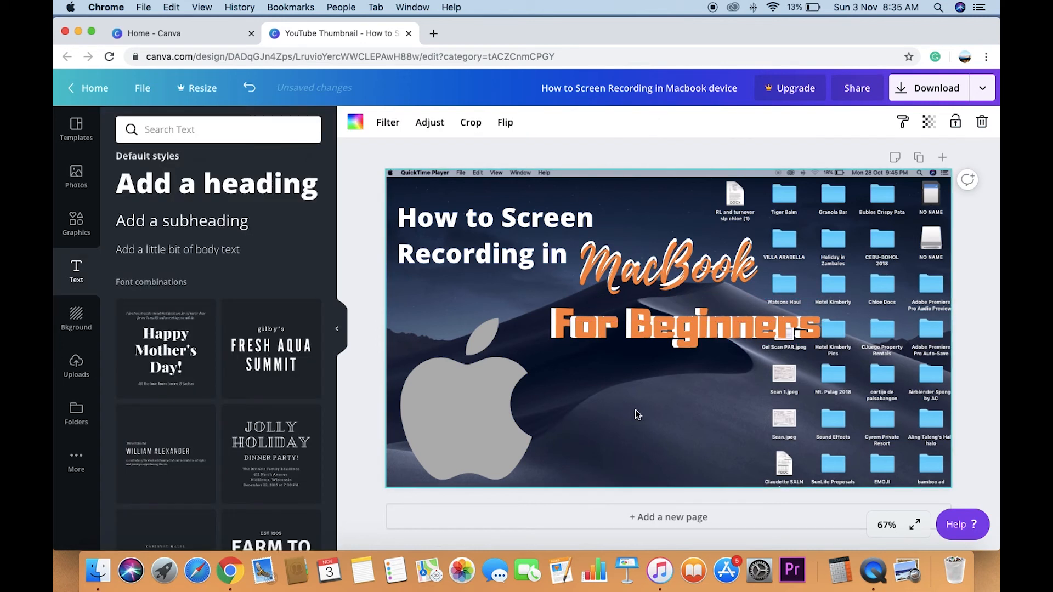
- Shift both "For Beginners" layers left beneath "MacBook" and realign the orange layer slightly offset over the white one
drag(601, 330, 566, 311)
drag(610, 386, 574, 318)
click(675, 370)
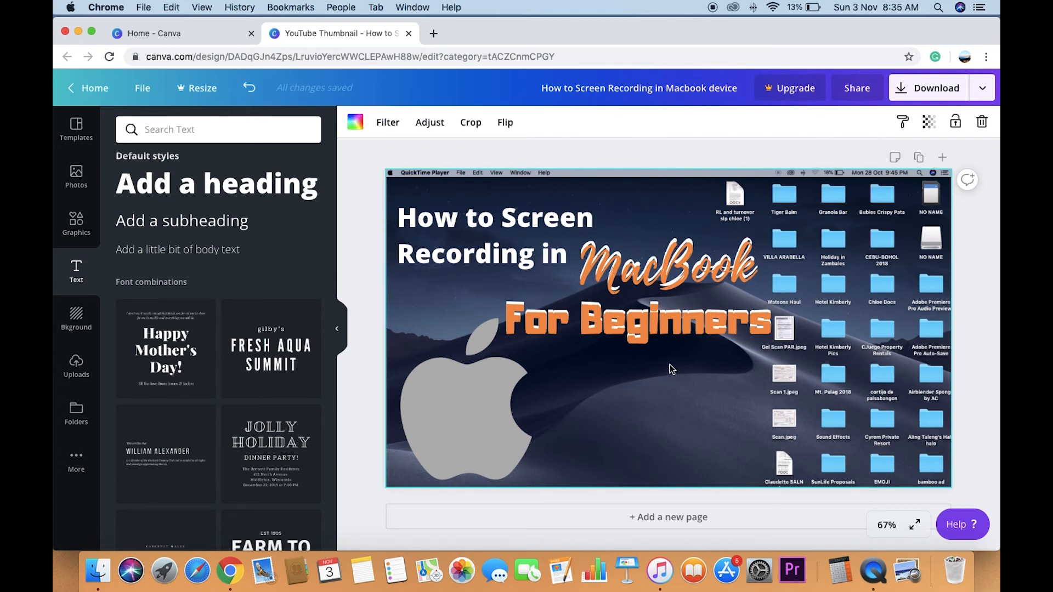
drag(629, 324, 634, 323)
click(702, 403)
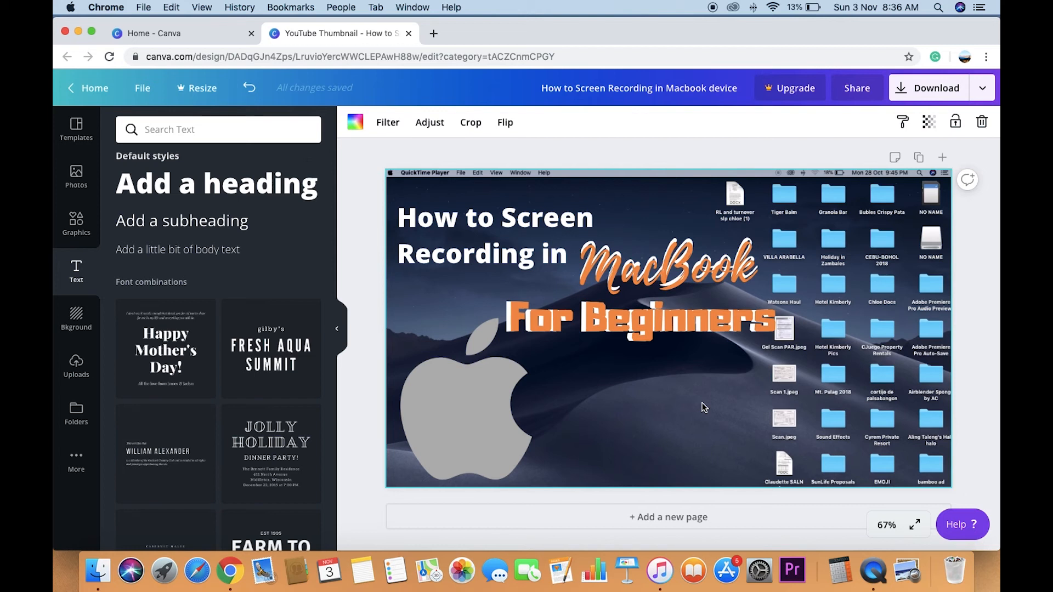
- Examine the fonts used for the "How to Screen Recording in" title and the "MacBook" text
click(476, 219)
click(388, 125)
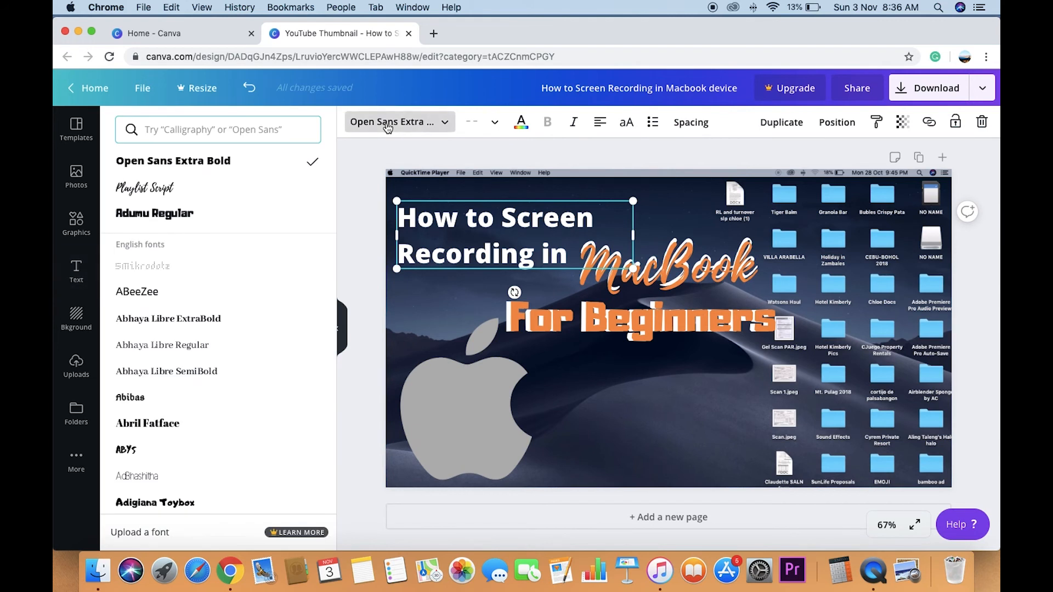
click(389, 125)
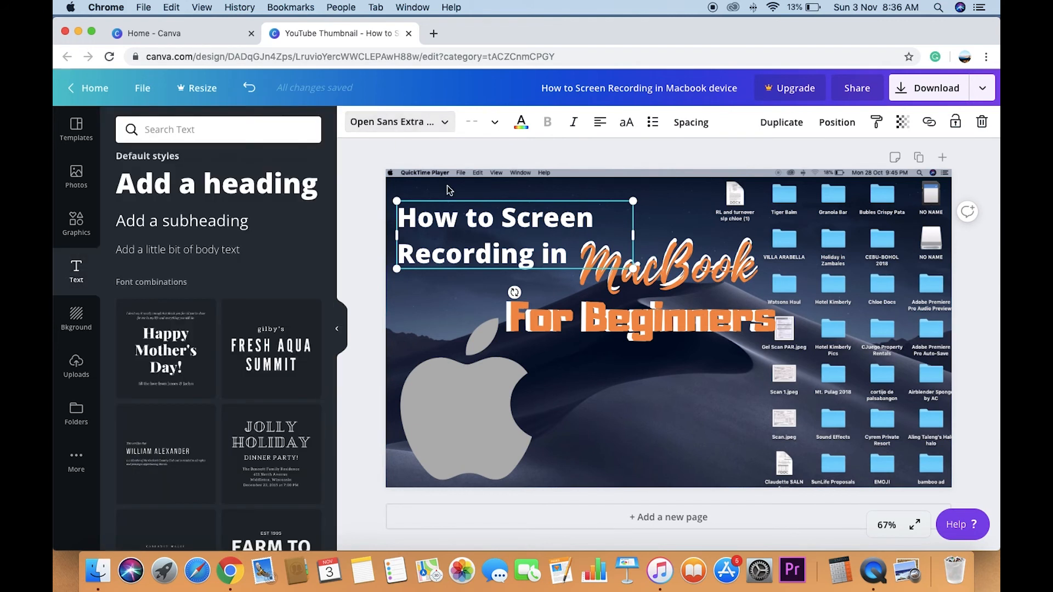
click(627, 343)
click(675, 277)
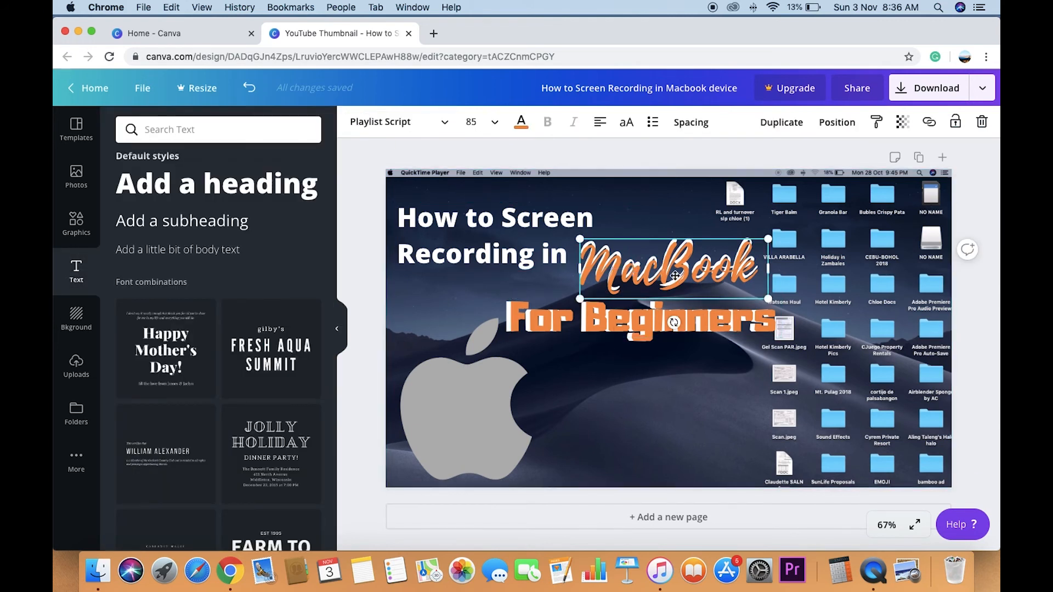
click(657, 203)
click(657, 261)
click(653, 222)
click(648, 276)
click(403, 121)
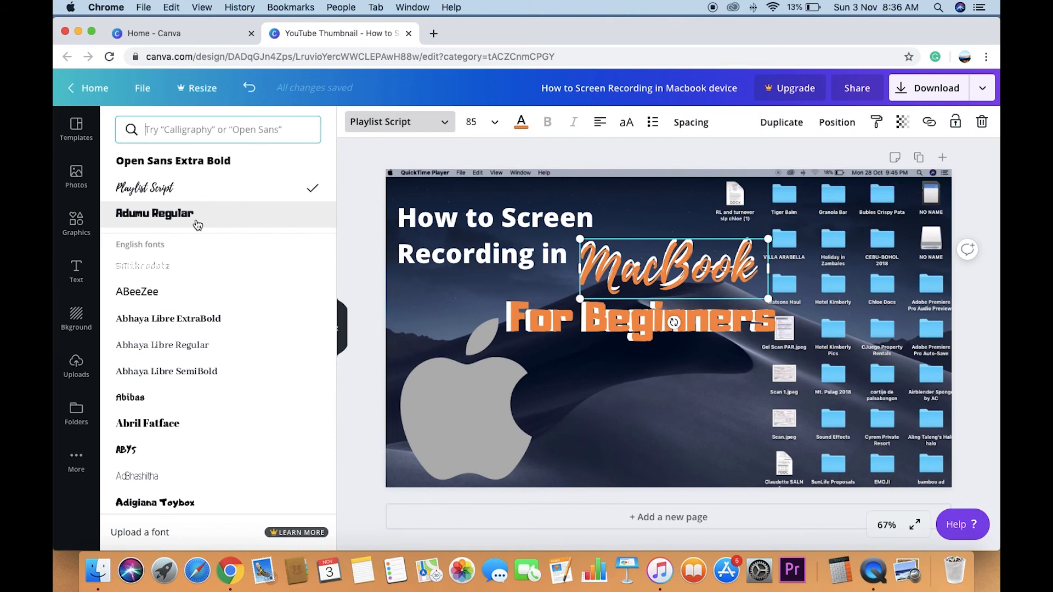
click(404, 85)
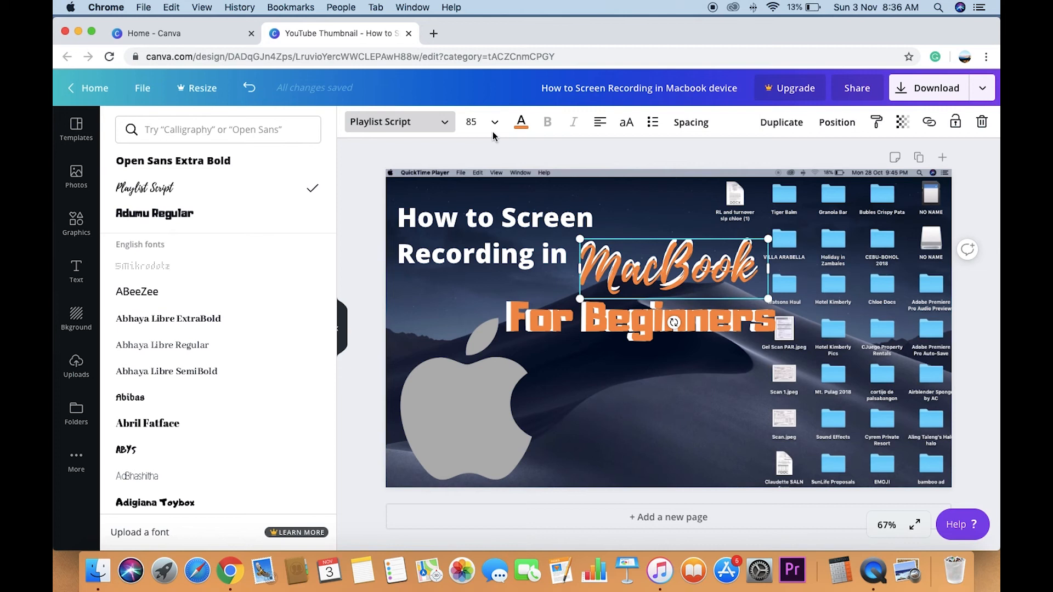
click(696, 425)
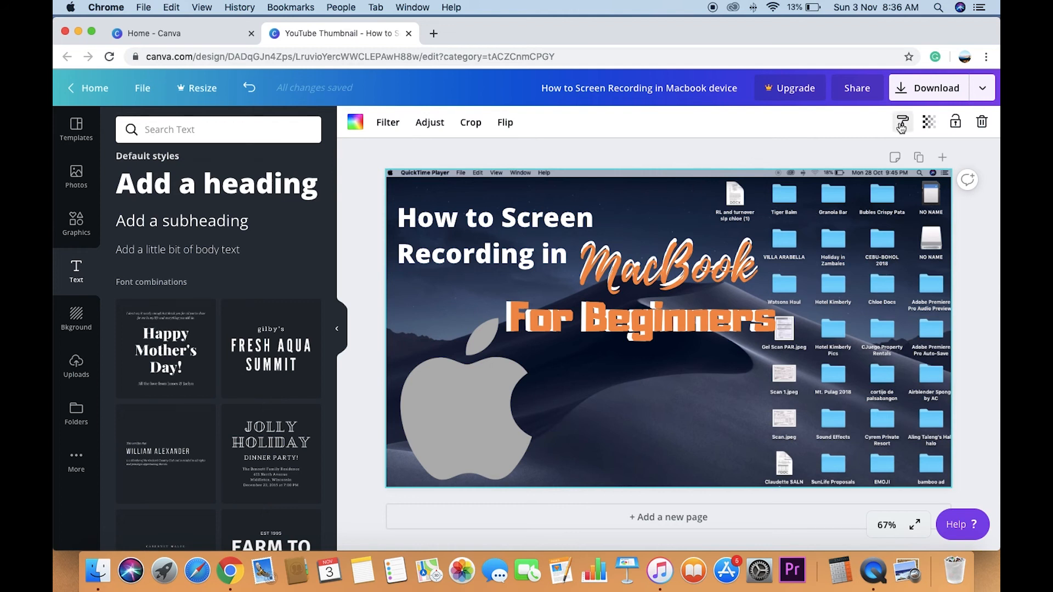
- Download the thumbnail as a JPG and dismiss the Canva Pro offer
click(930, 90)
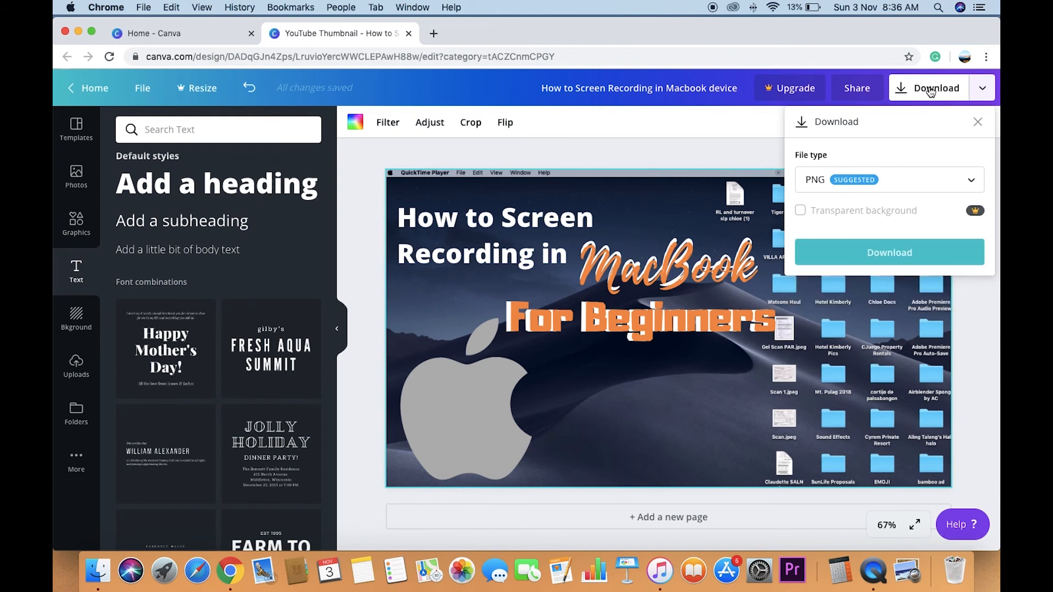
click(930, 188)
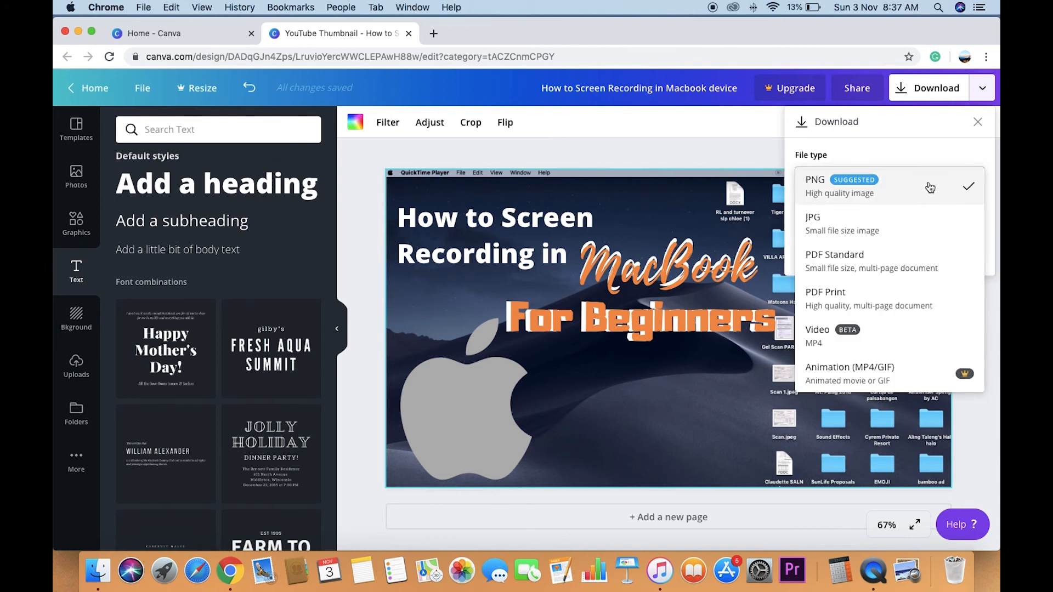
click(913, 228)
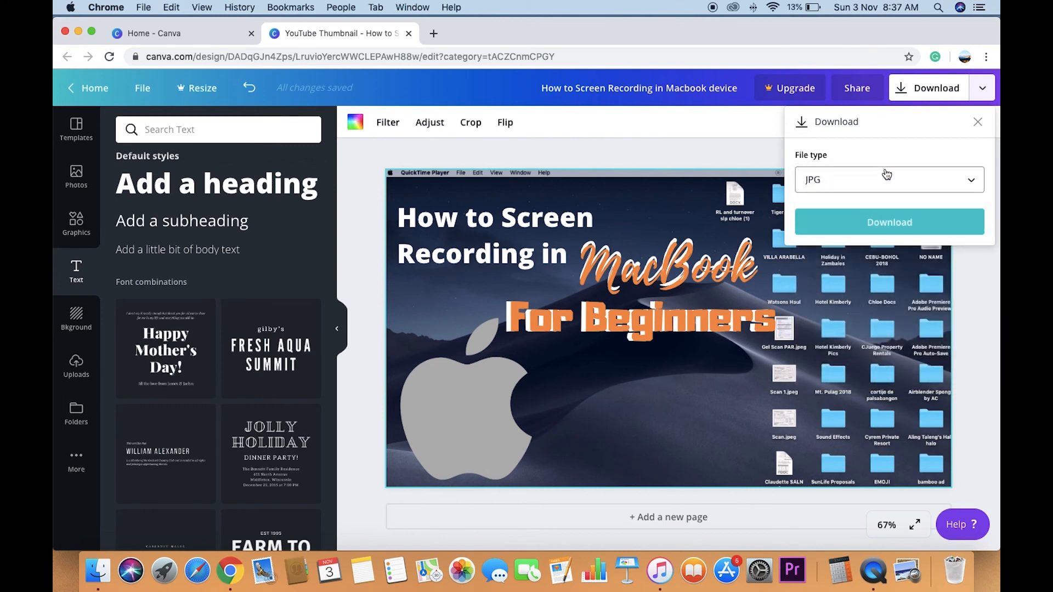
click(905, 222)
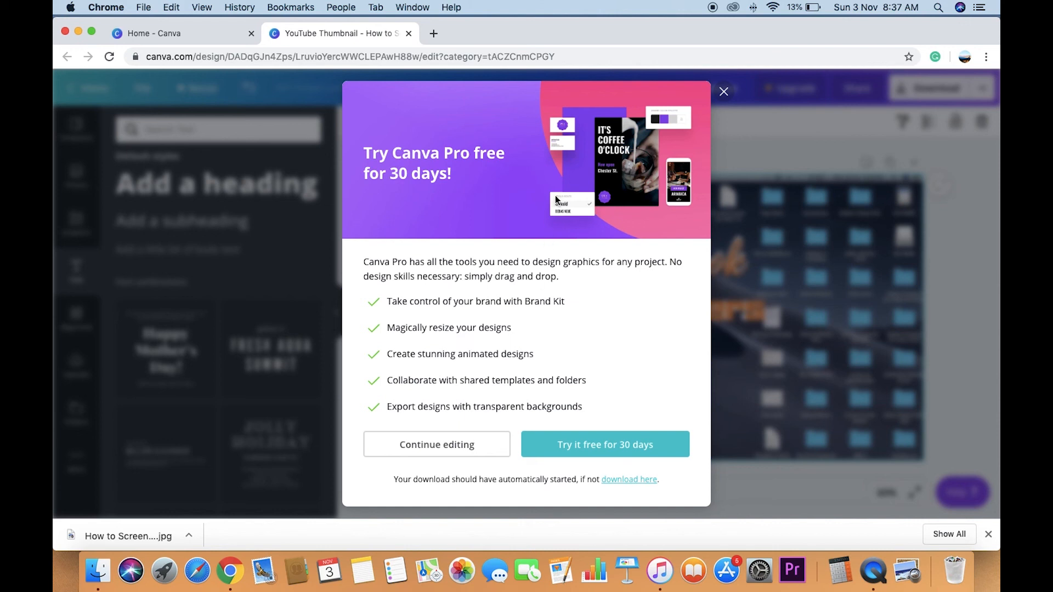
click(724, 91)
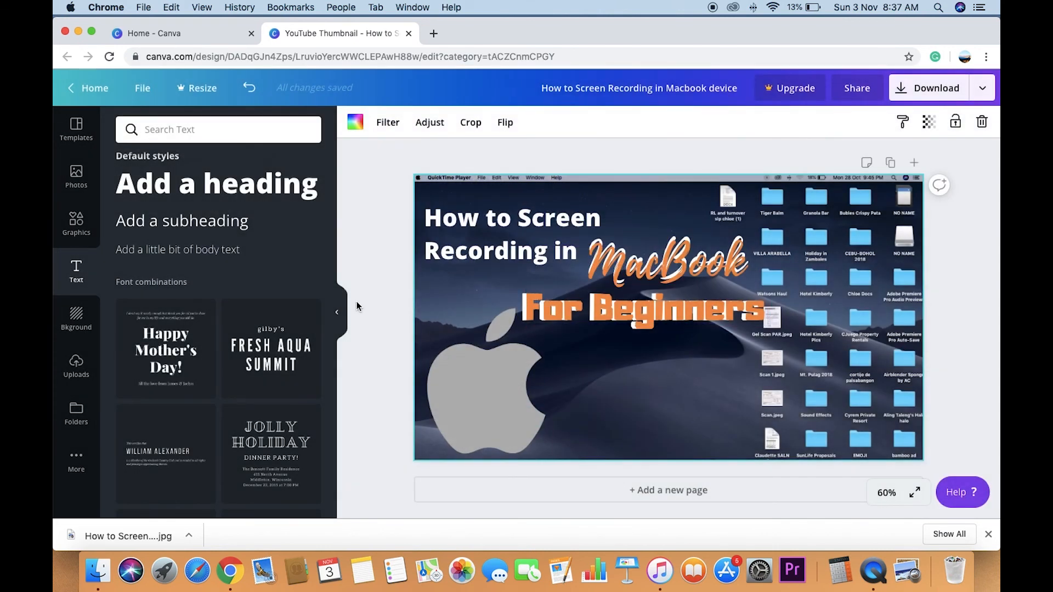
- Open the downloaded JPG in Preview to check the thumbnail, minimise it and return to the Canva design with nothing selected
click(148, 534)
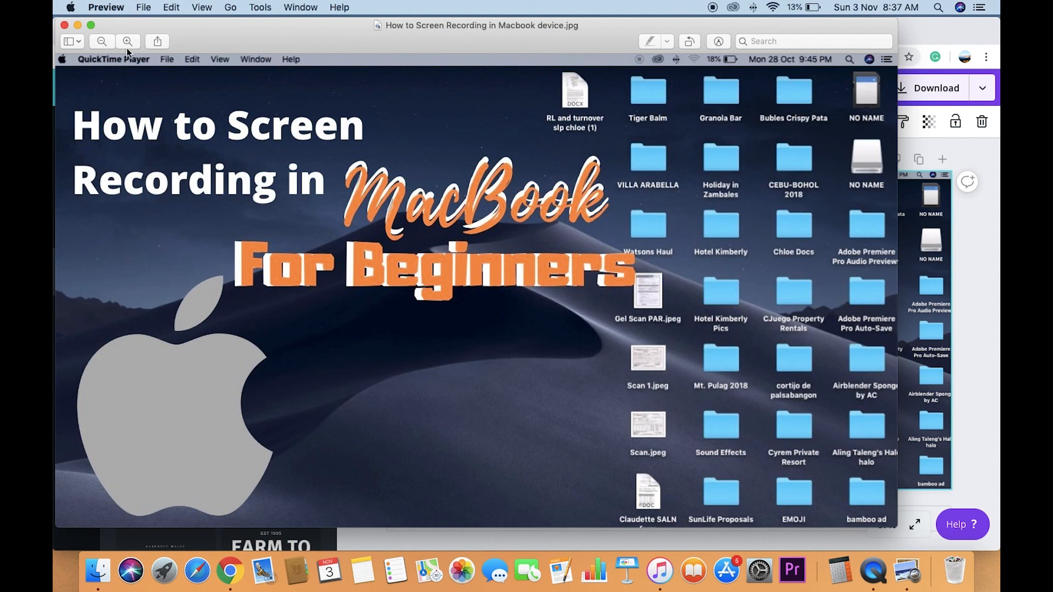
click(77, 25)
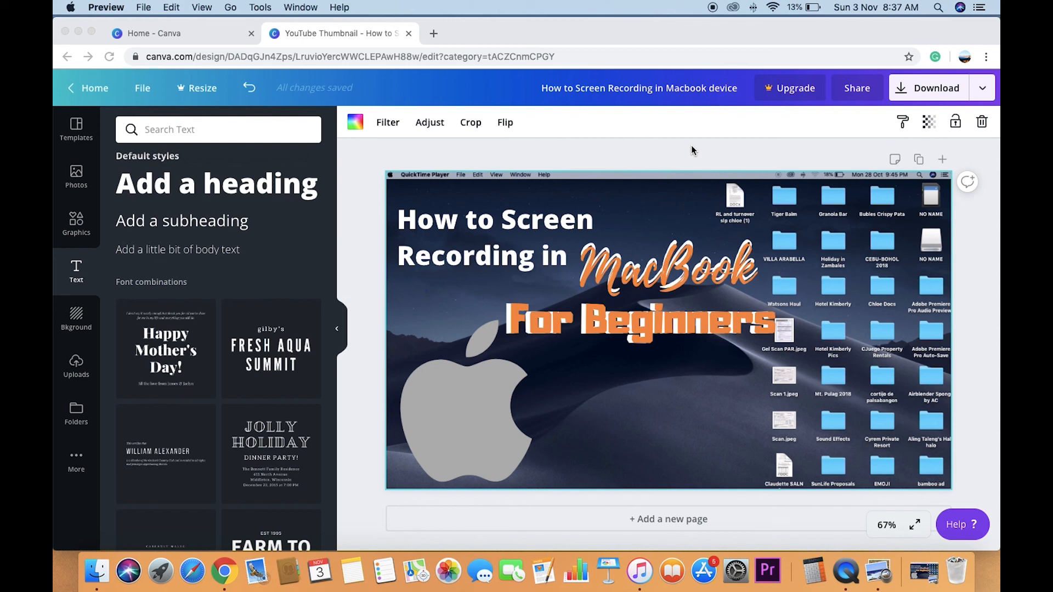
click(628, 153)
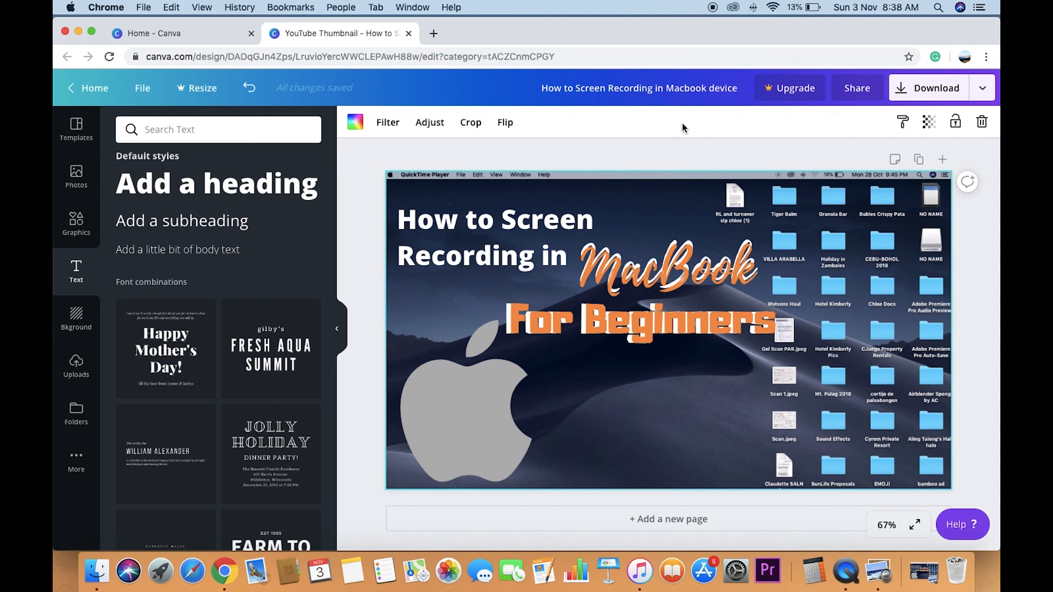
click(684, 150)
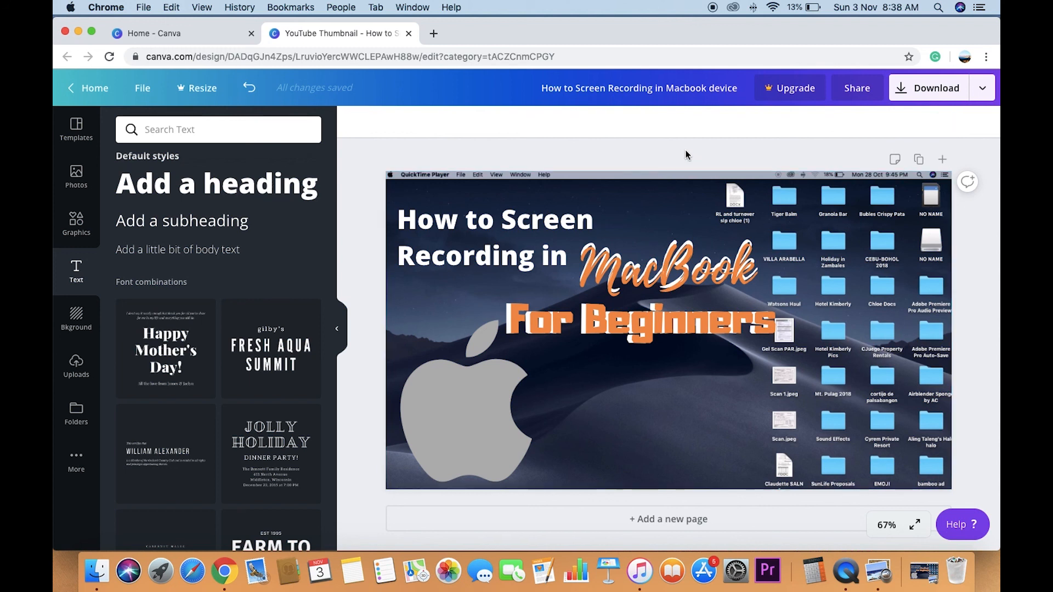